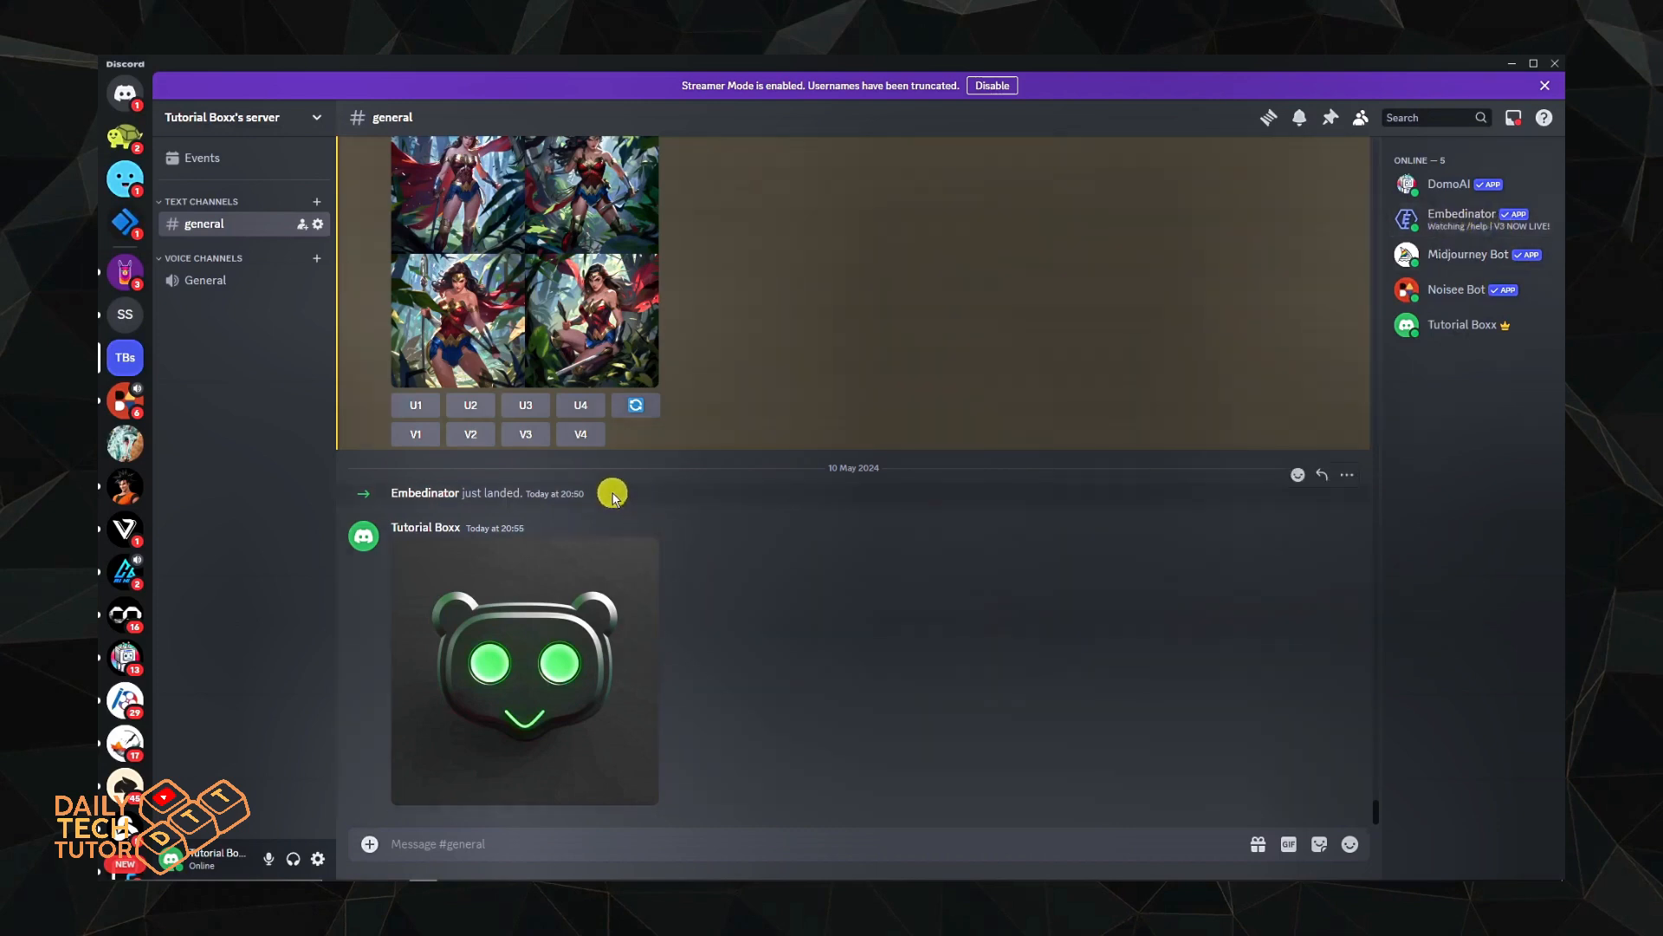
Create a text channel named sample-channel in the server
drag(613, 496, 382, 500)
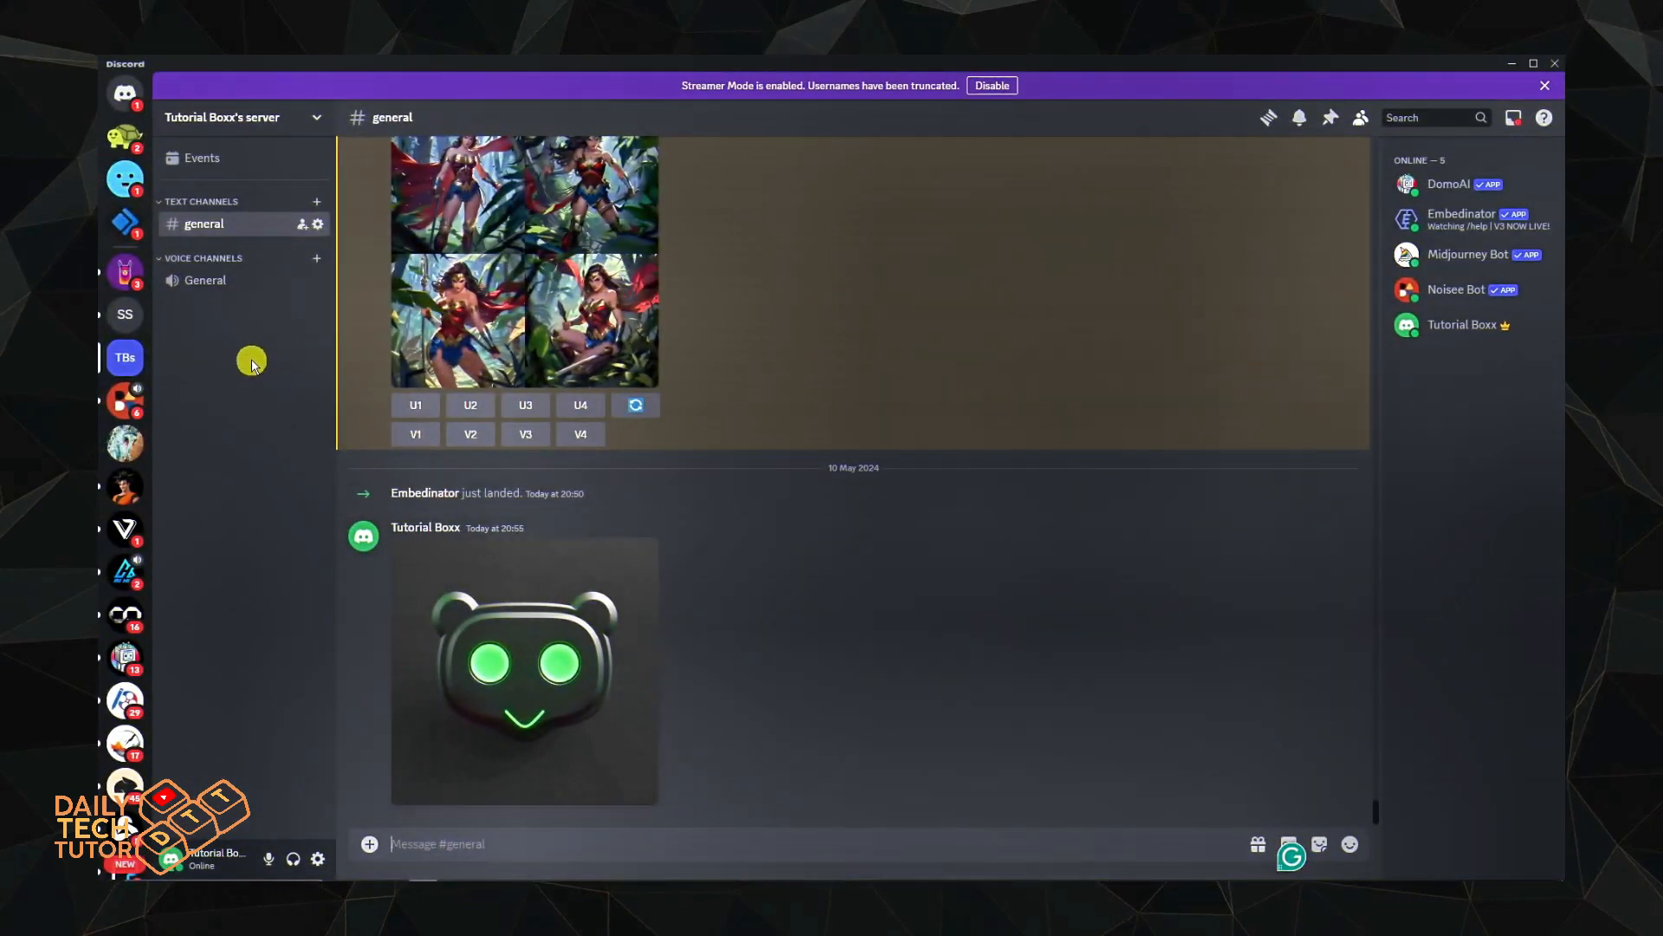
click(318, 202)
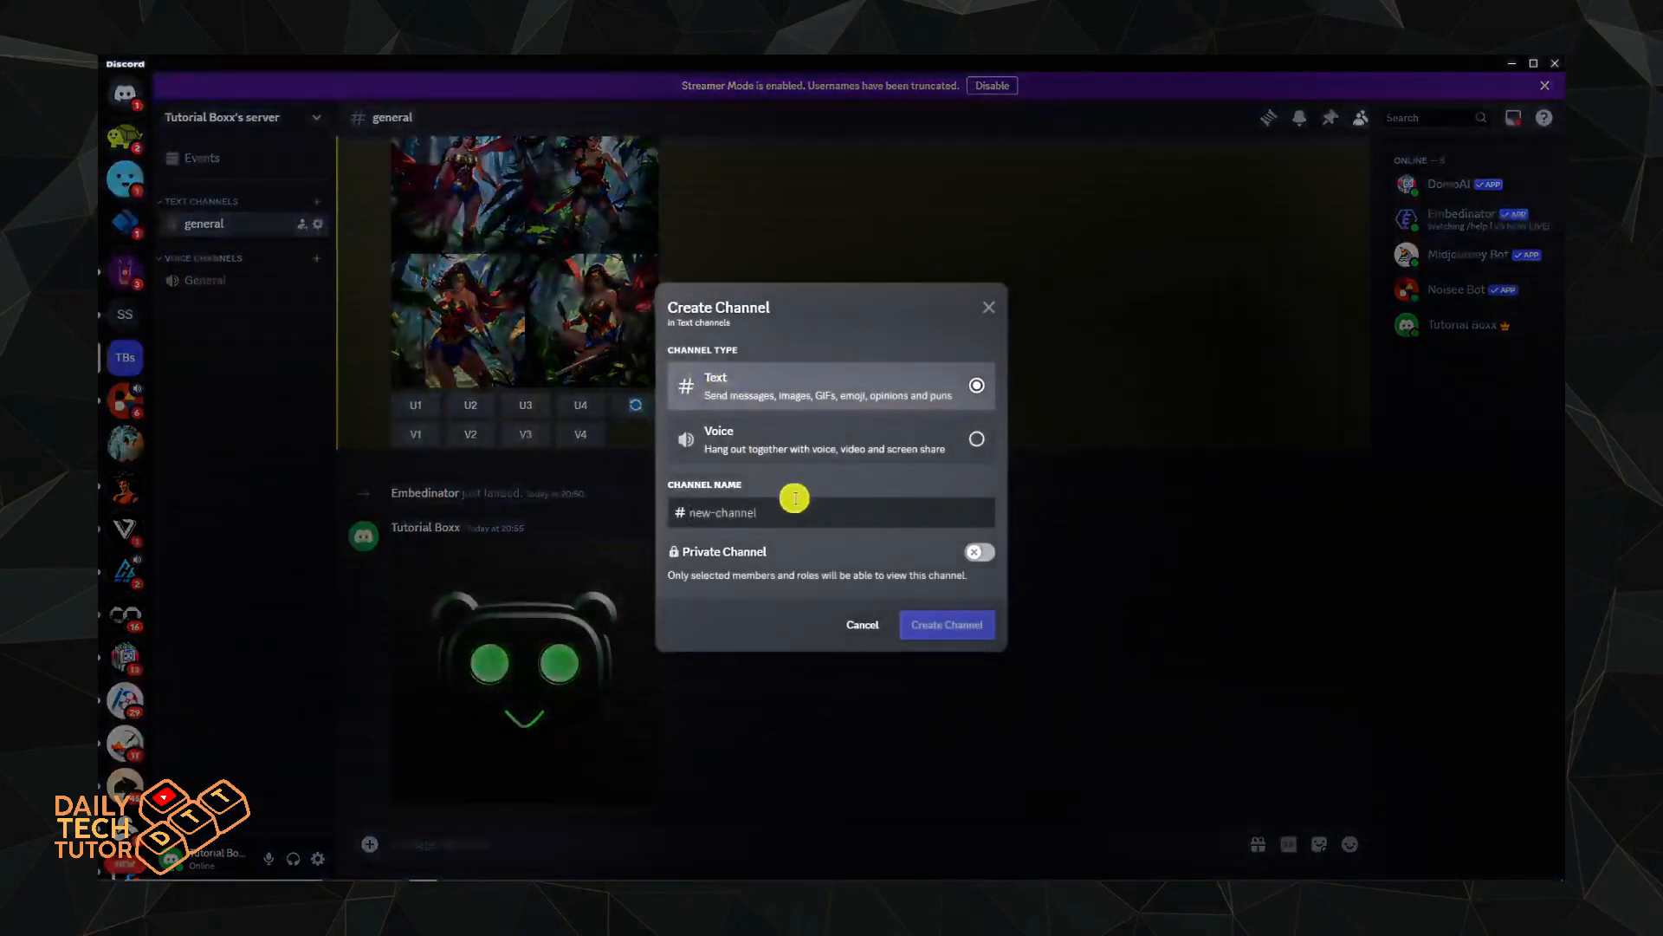
text(sample-channel)
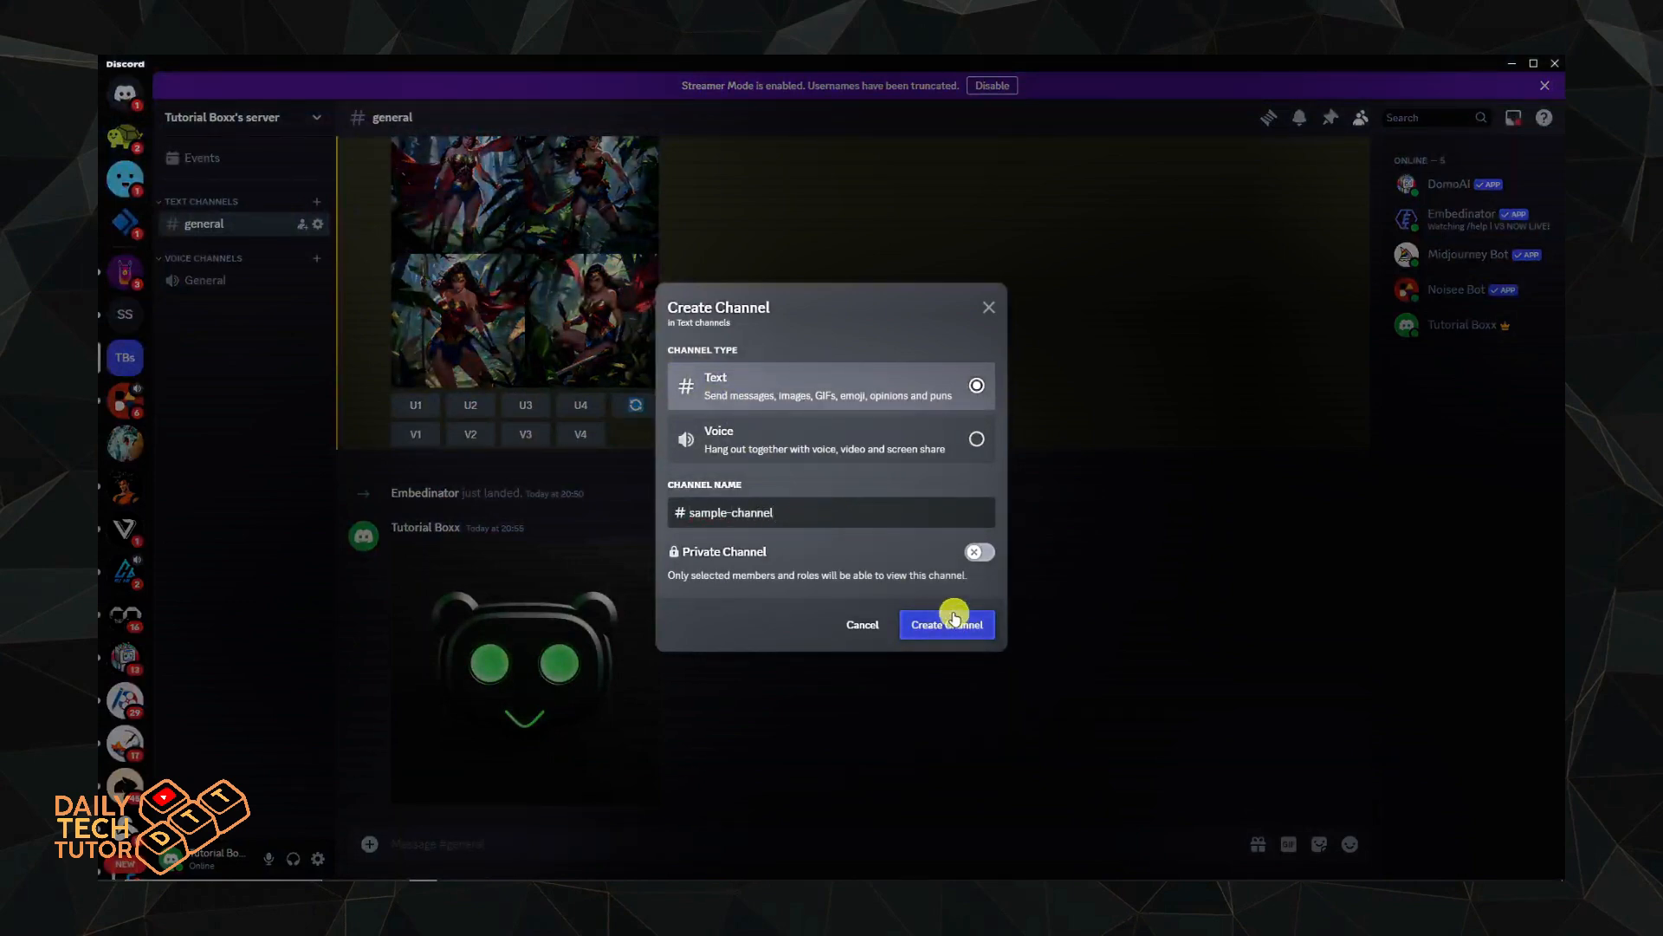
click(948, 622)
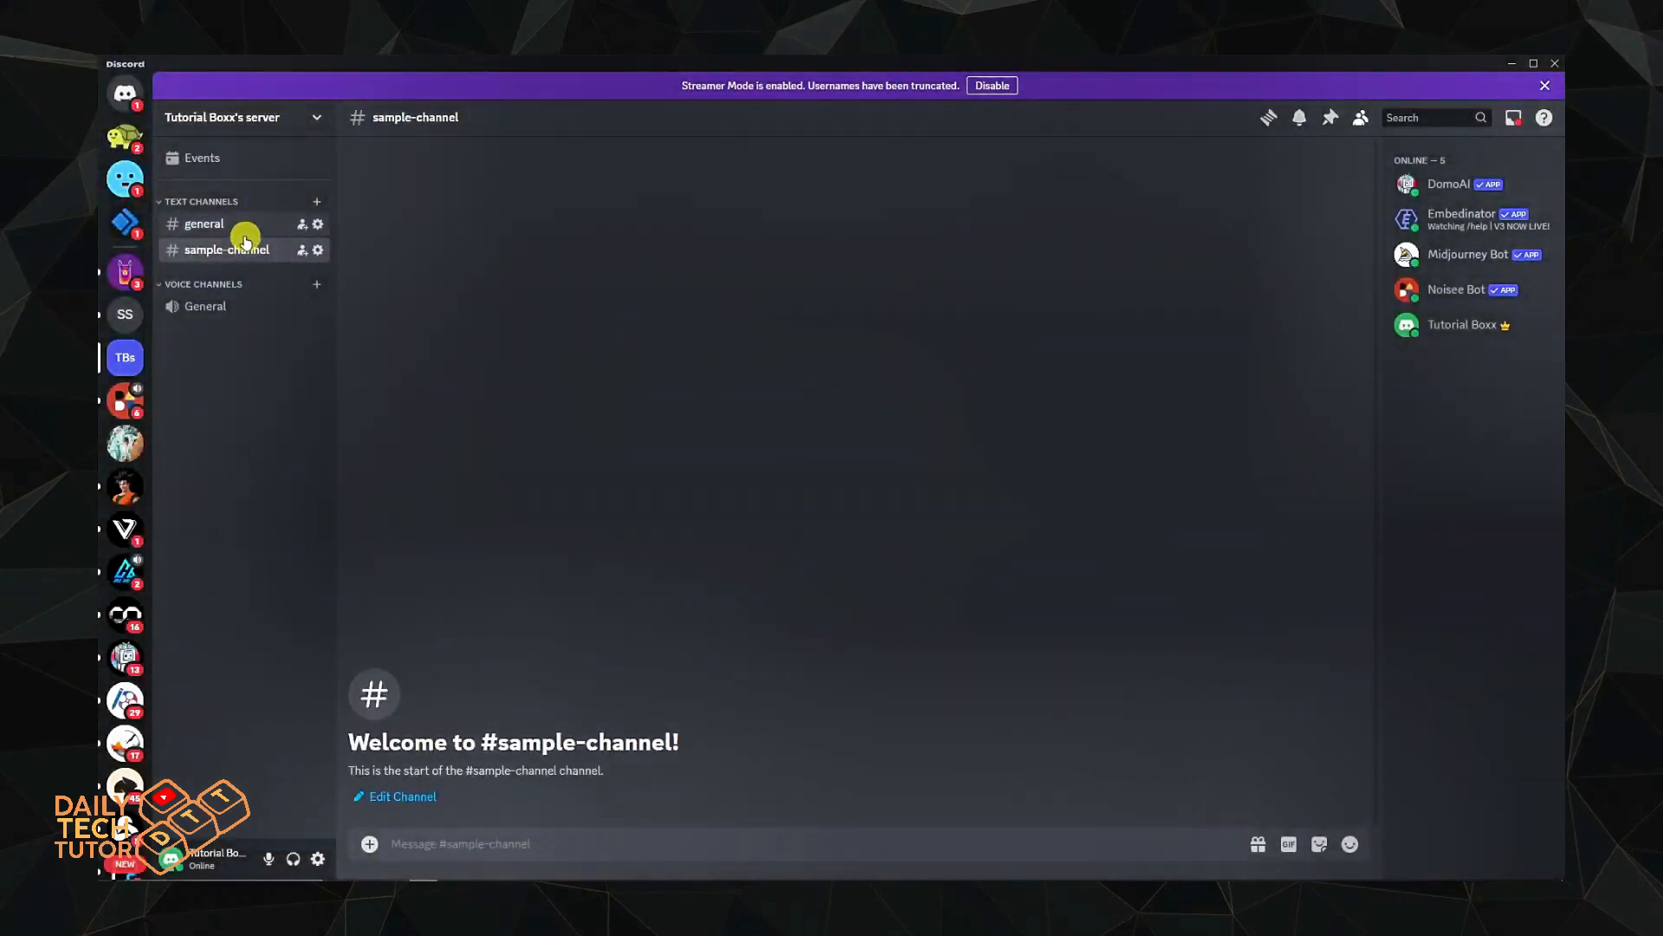
Run Embedinator's /embed command in the general channel to start a new embed
click(245, 232)
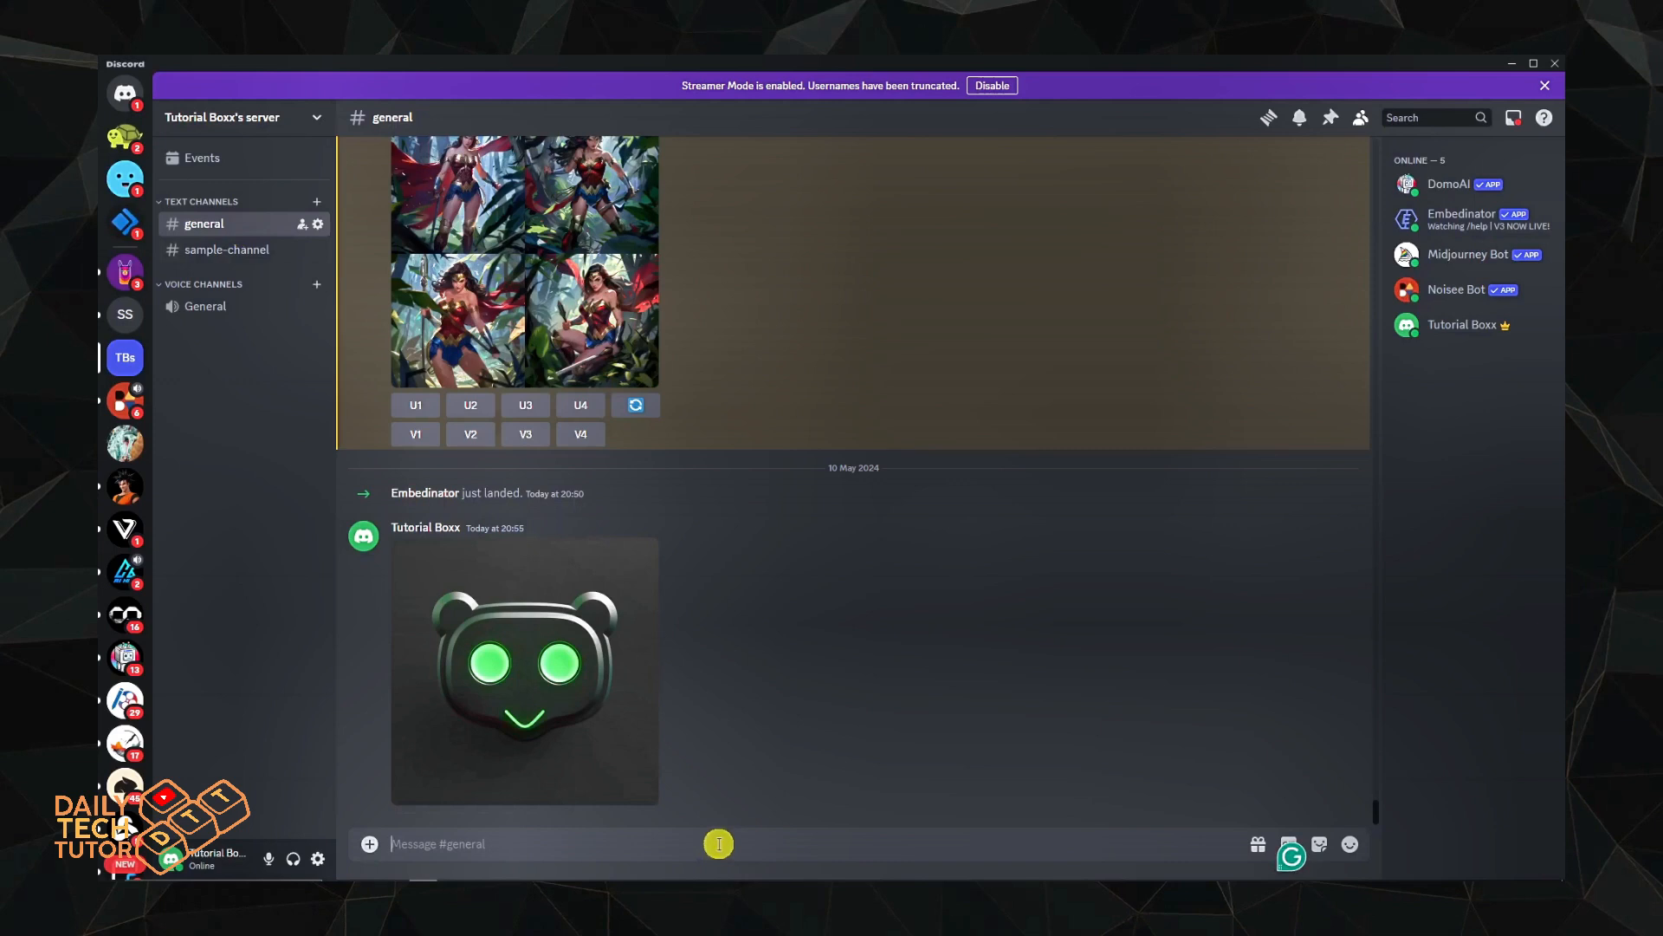
text(/e)
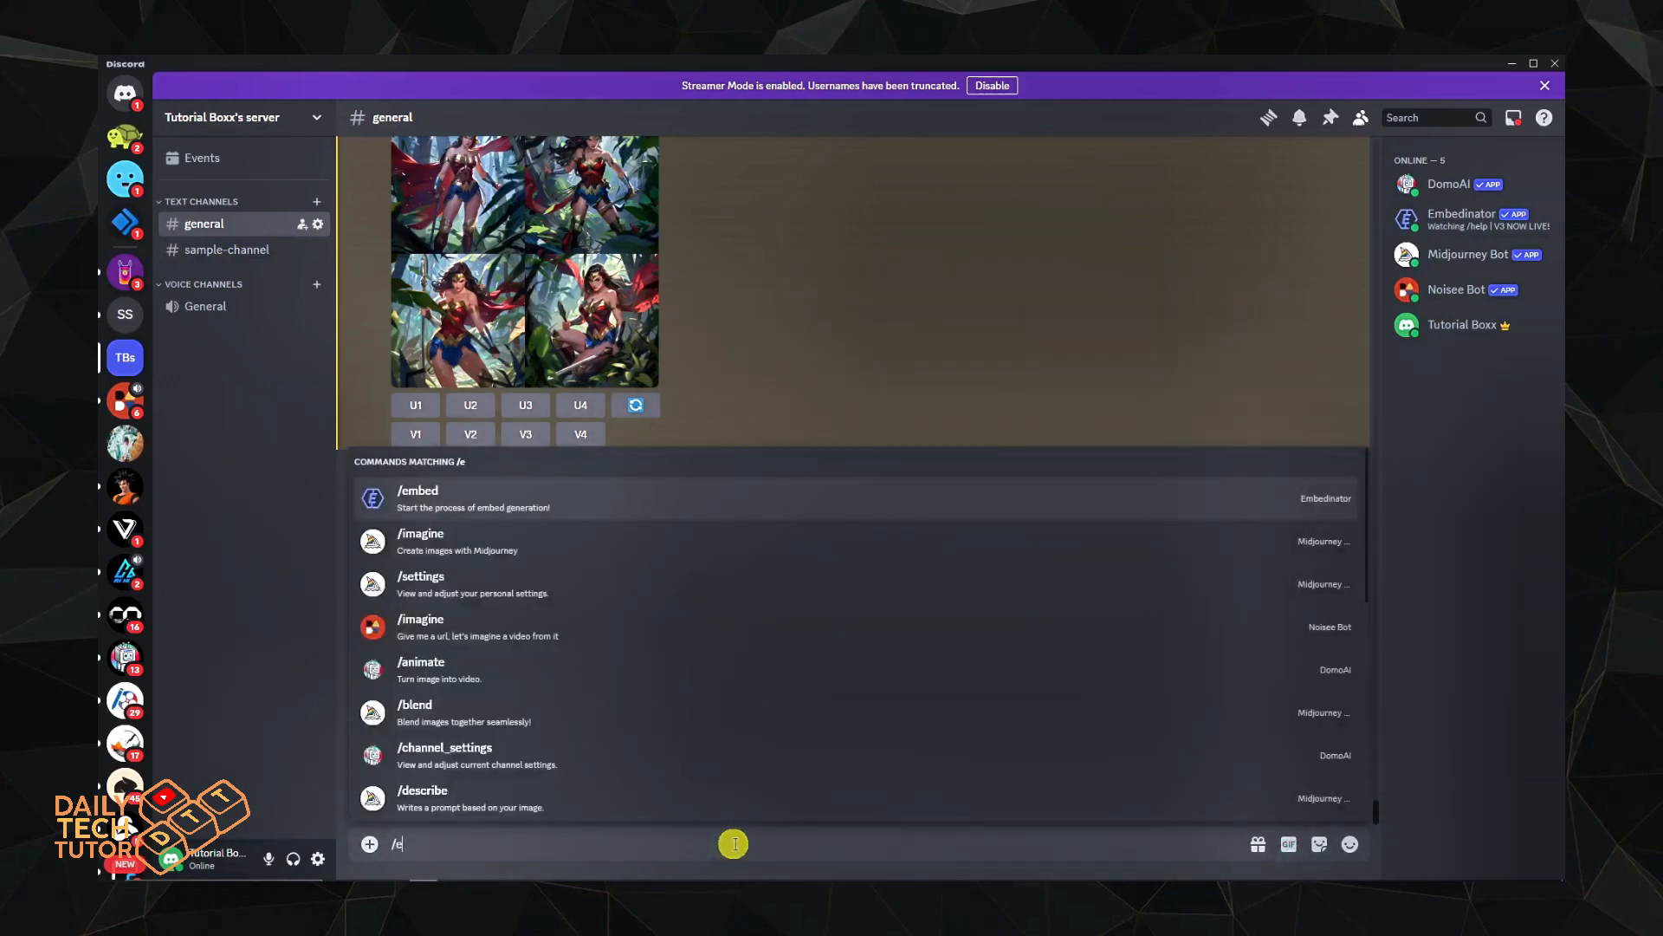
click(481, 511)
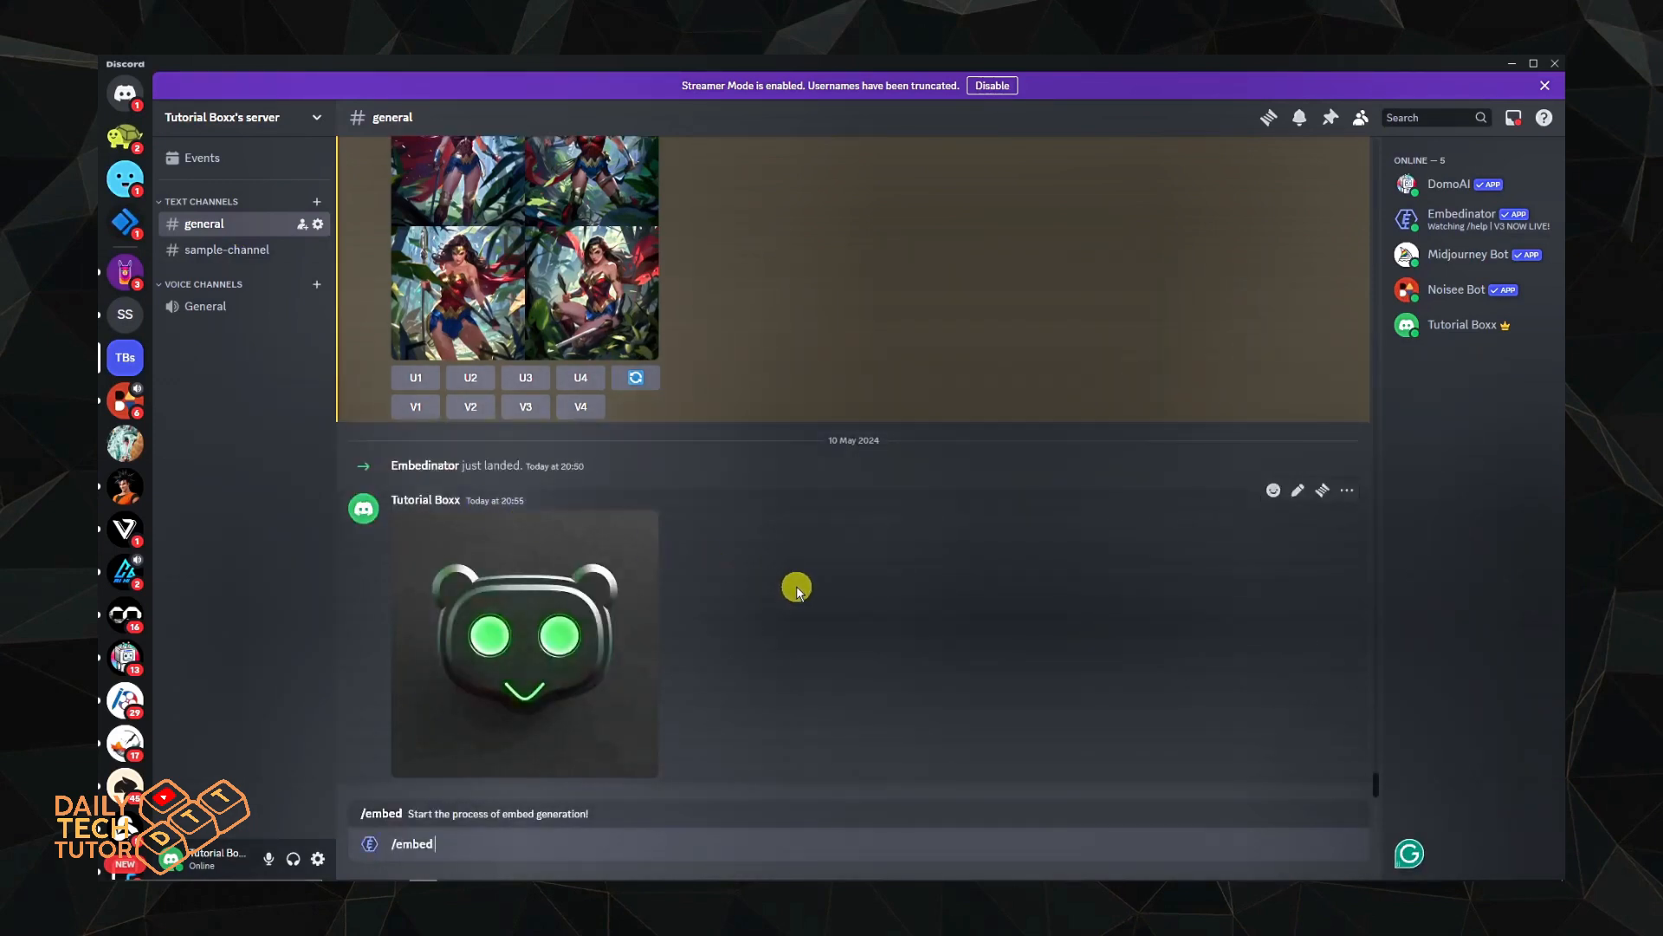
key(Return)
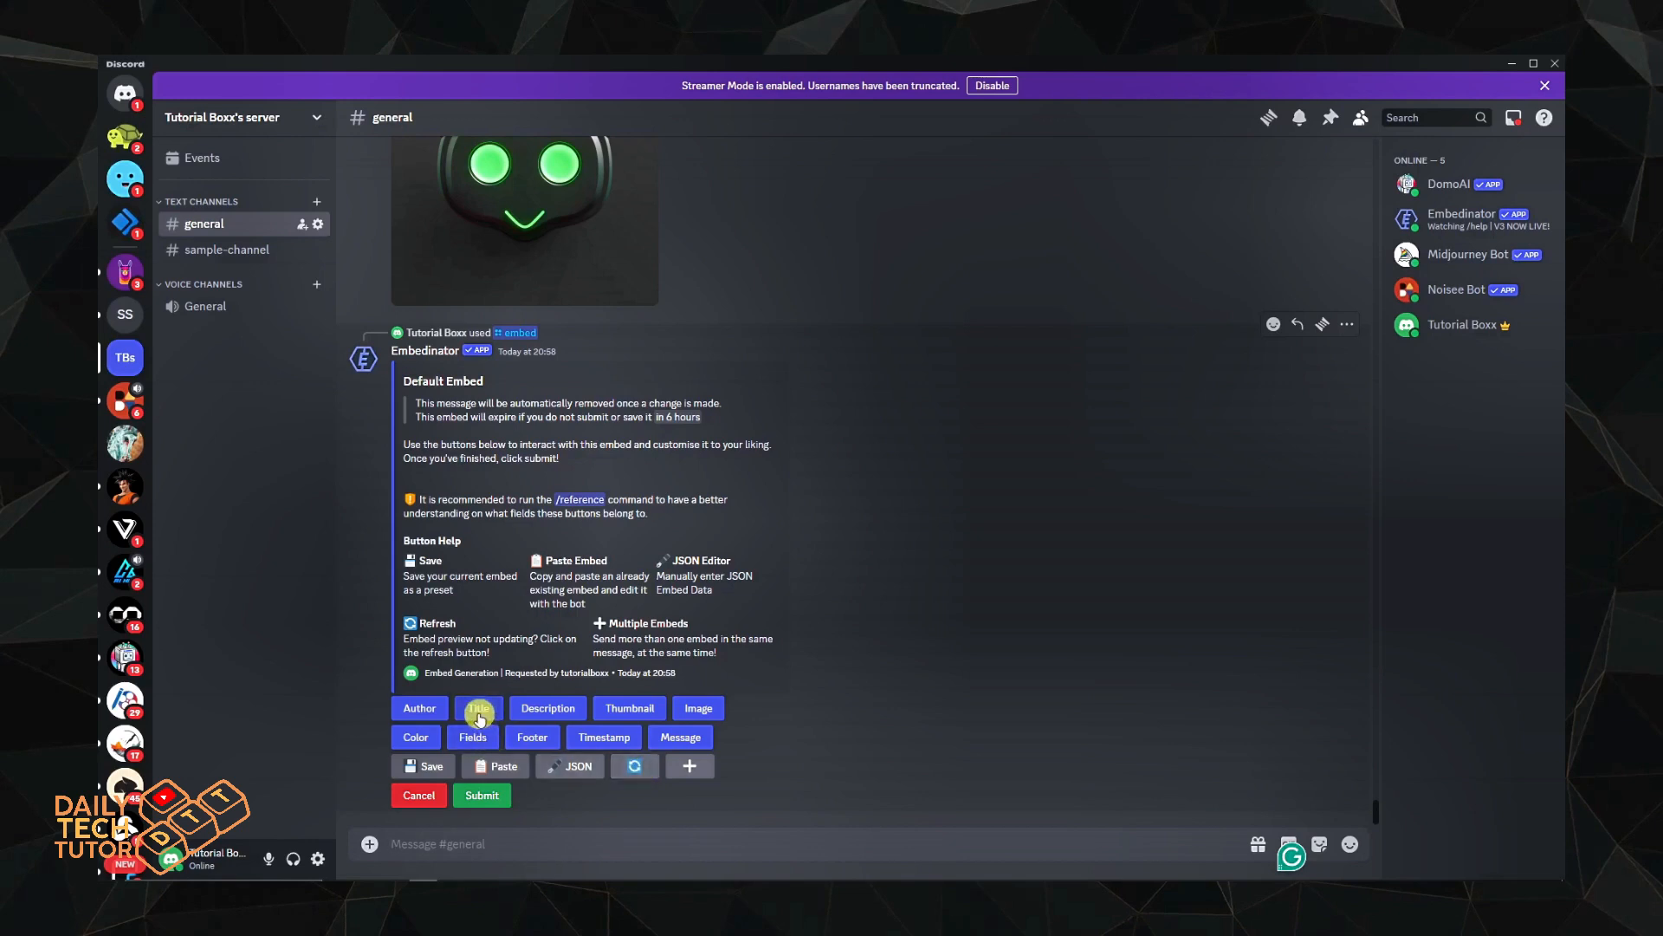
Set the embed's title to "SAMPLE MSG" and leave its title URL empty
click(478, 712)
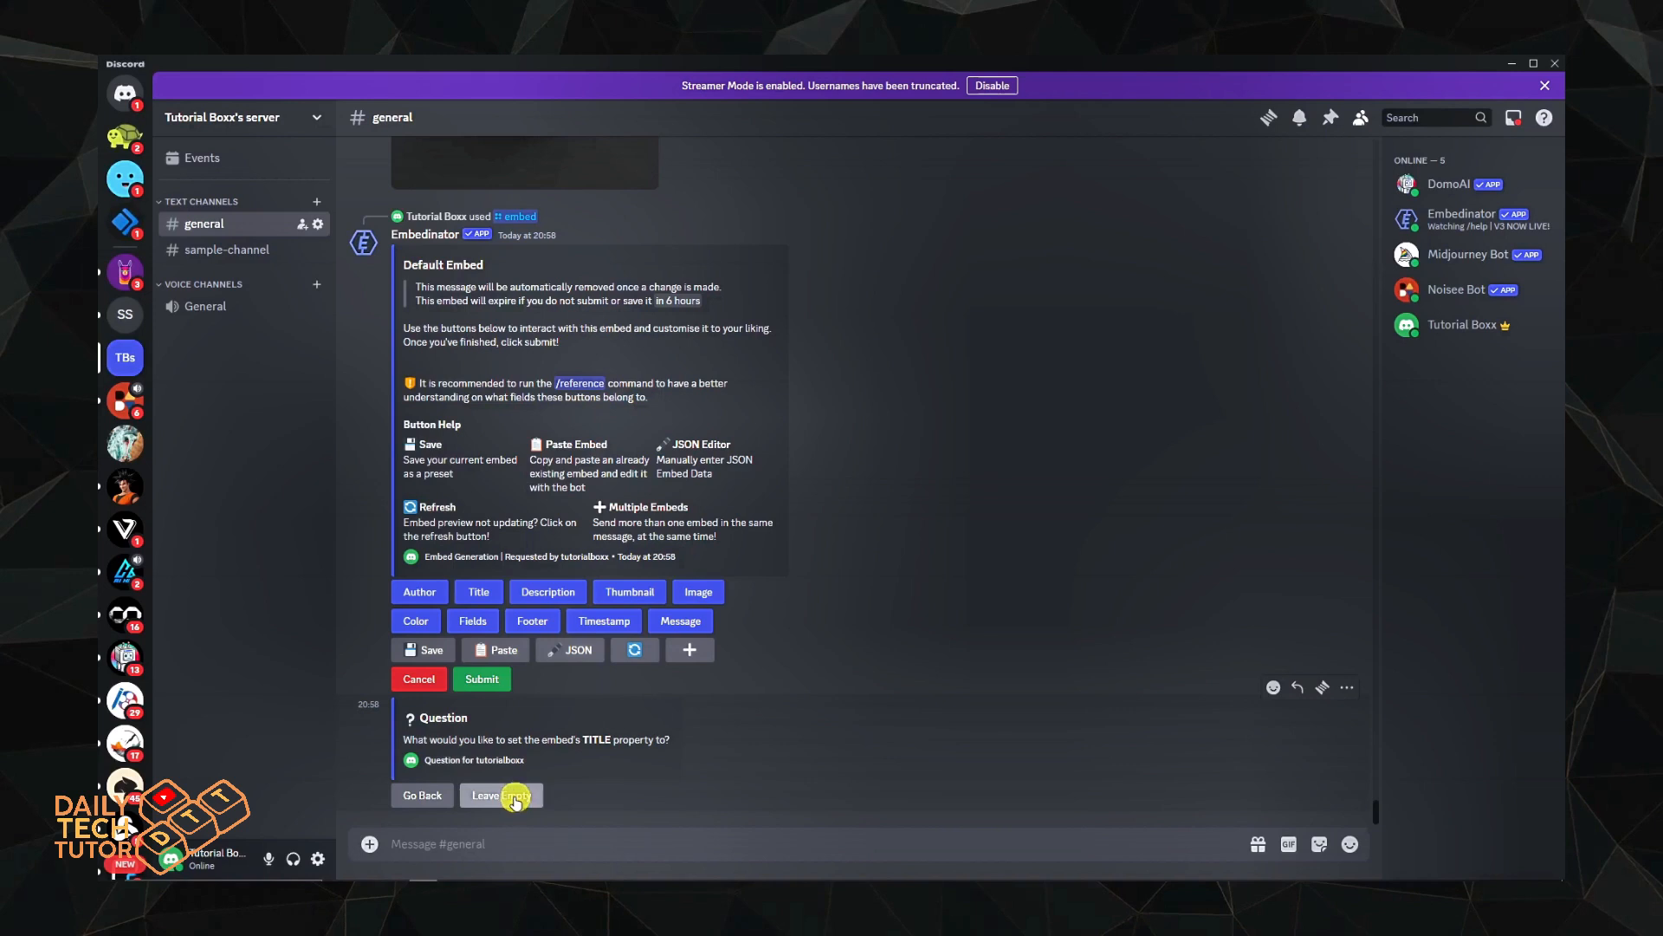
click(512, 845)
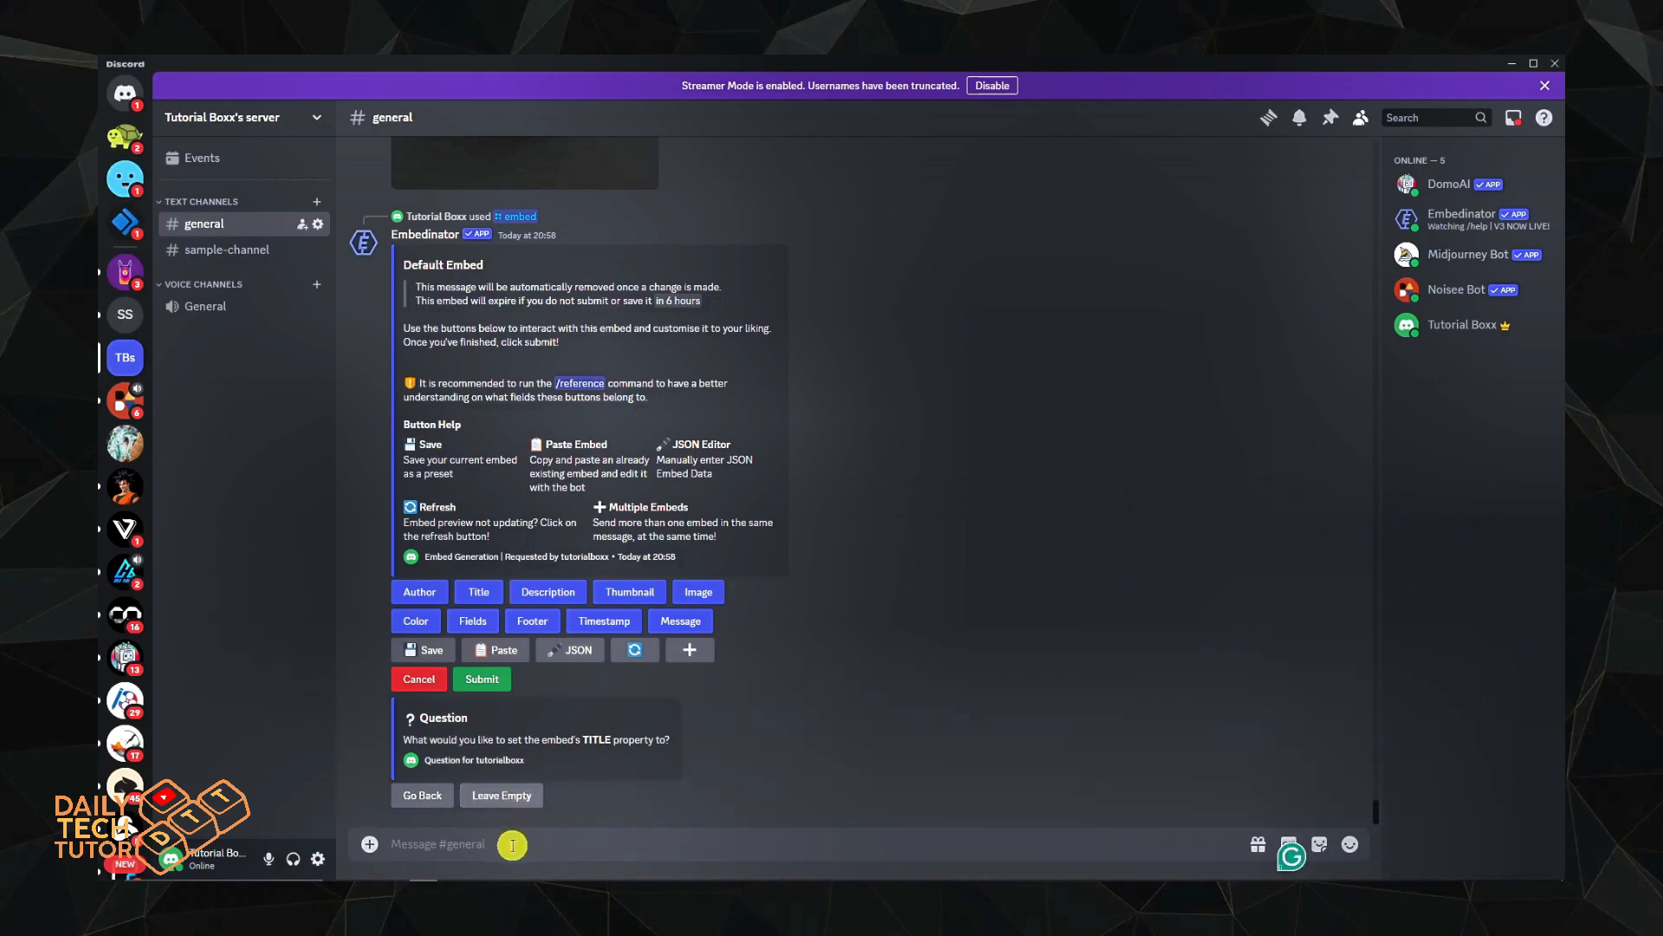
text(SAMPLE MSG)
key(Return)
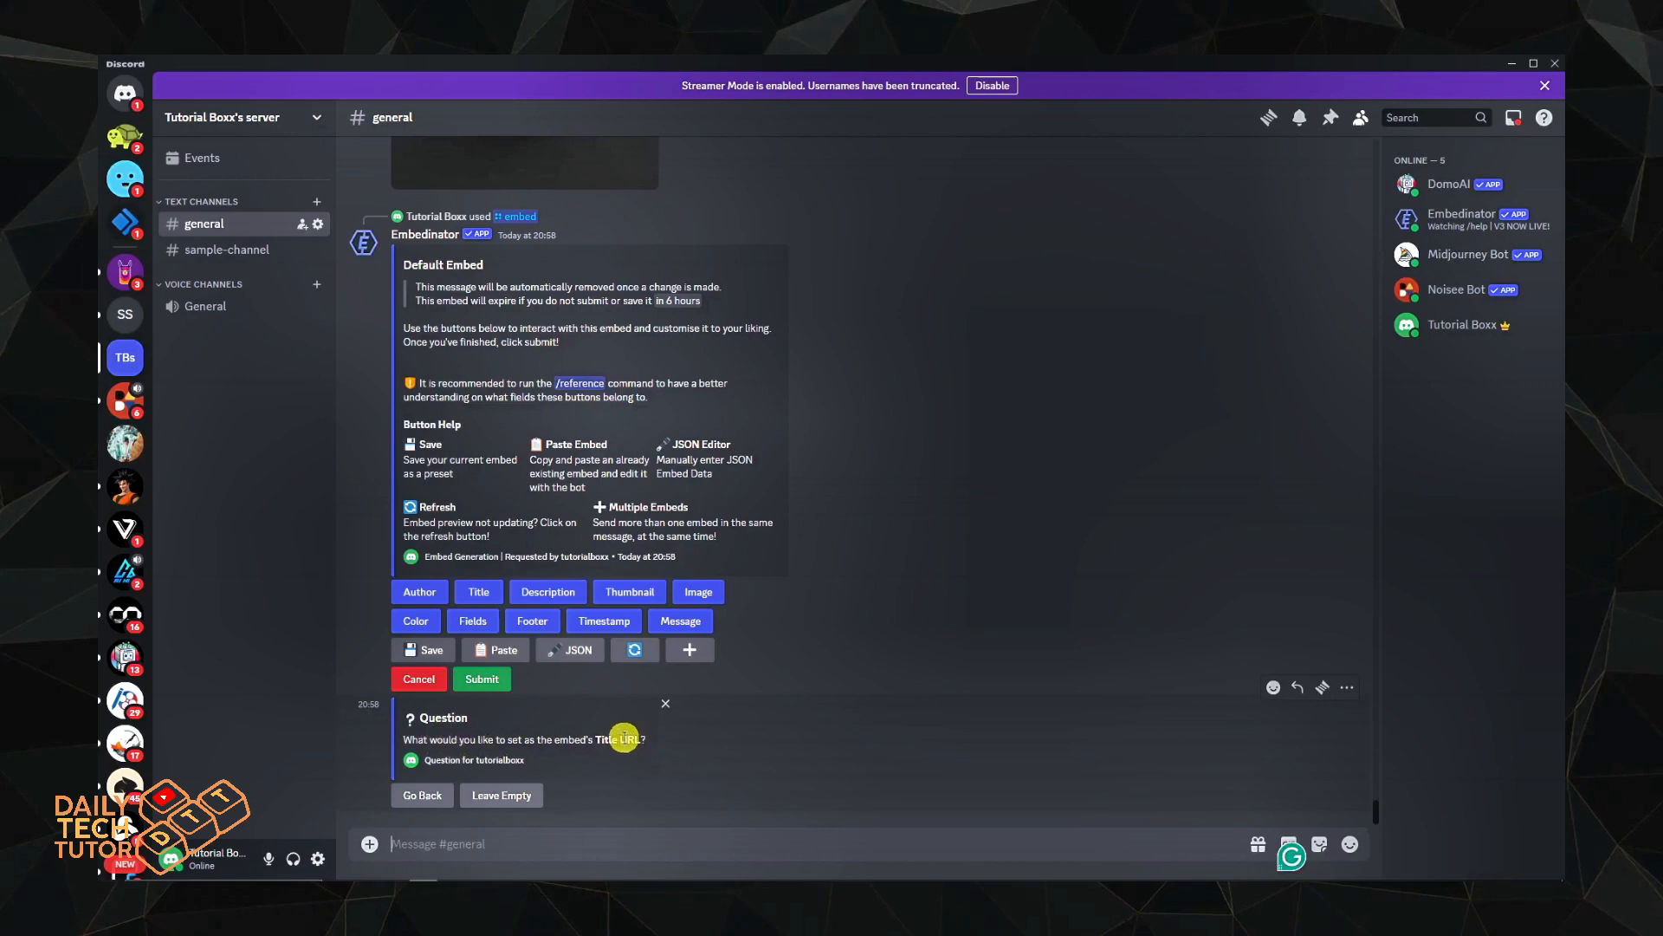
click(511, 795)
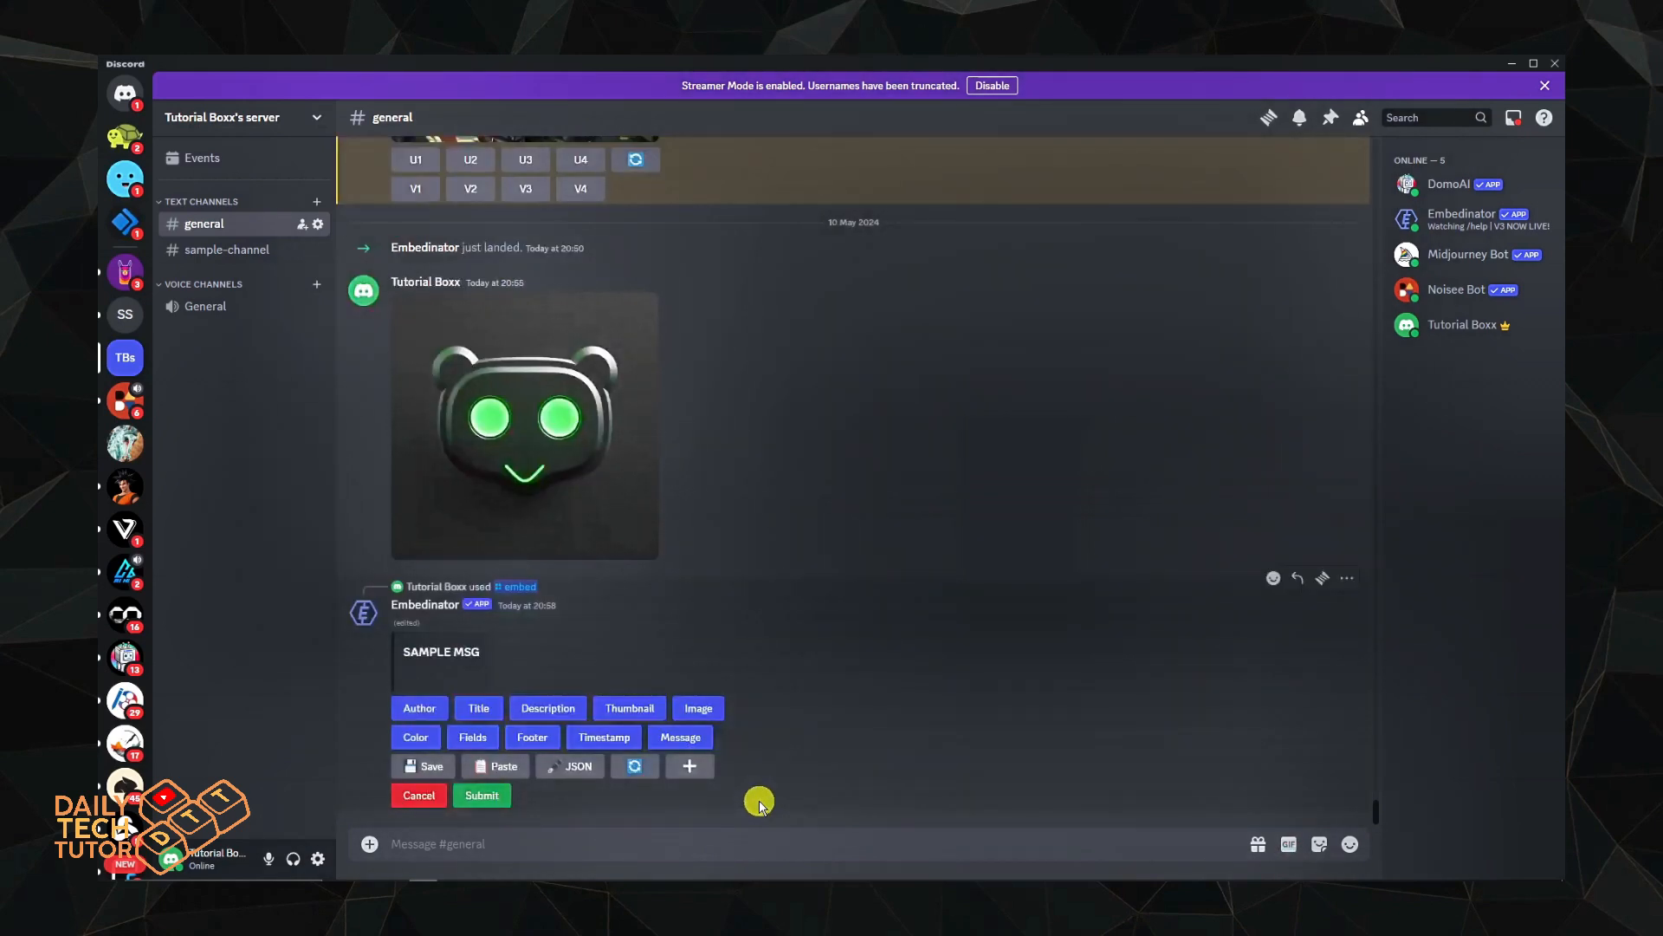
drag(405, 652, 550, 685)
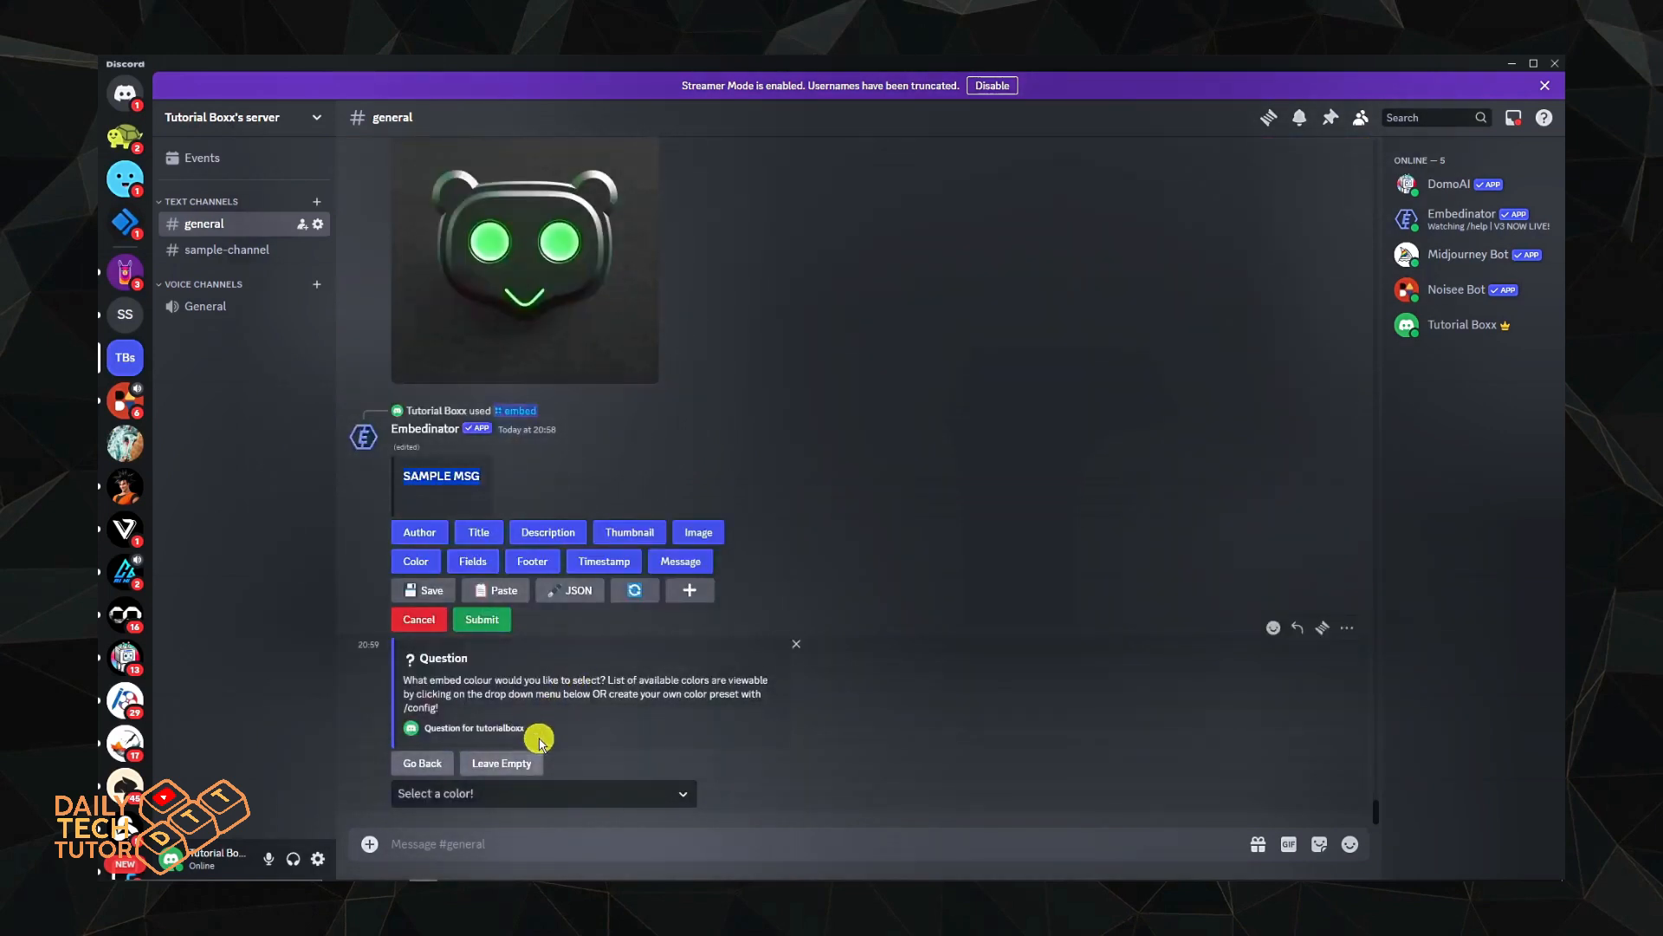
Look through the embed's available colours down to the custom hex-code option
click(676, 795)
scroll(483, 680, down, 3)
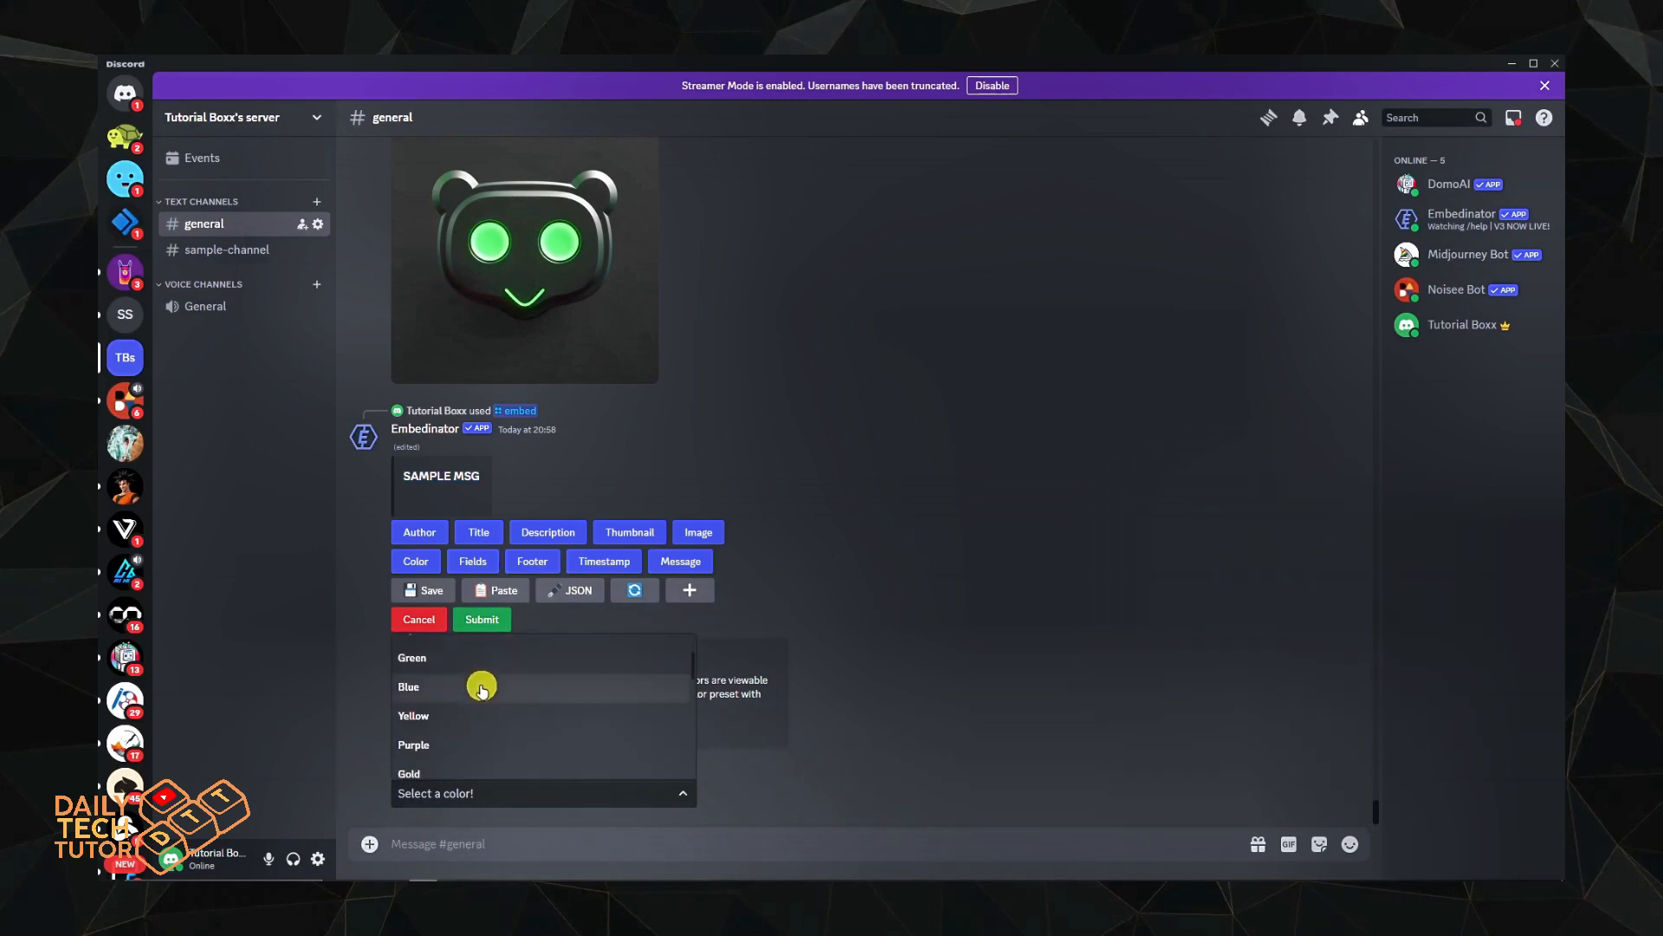
scroll(509, 724, down, 5)
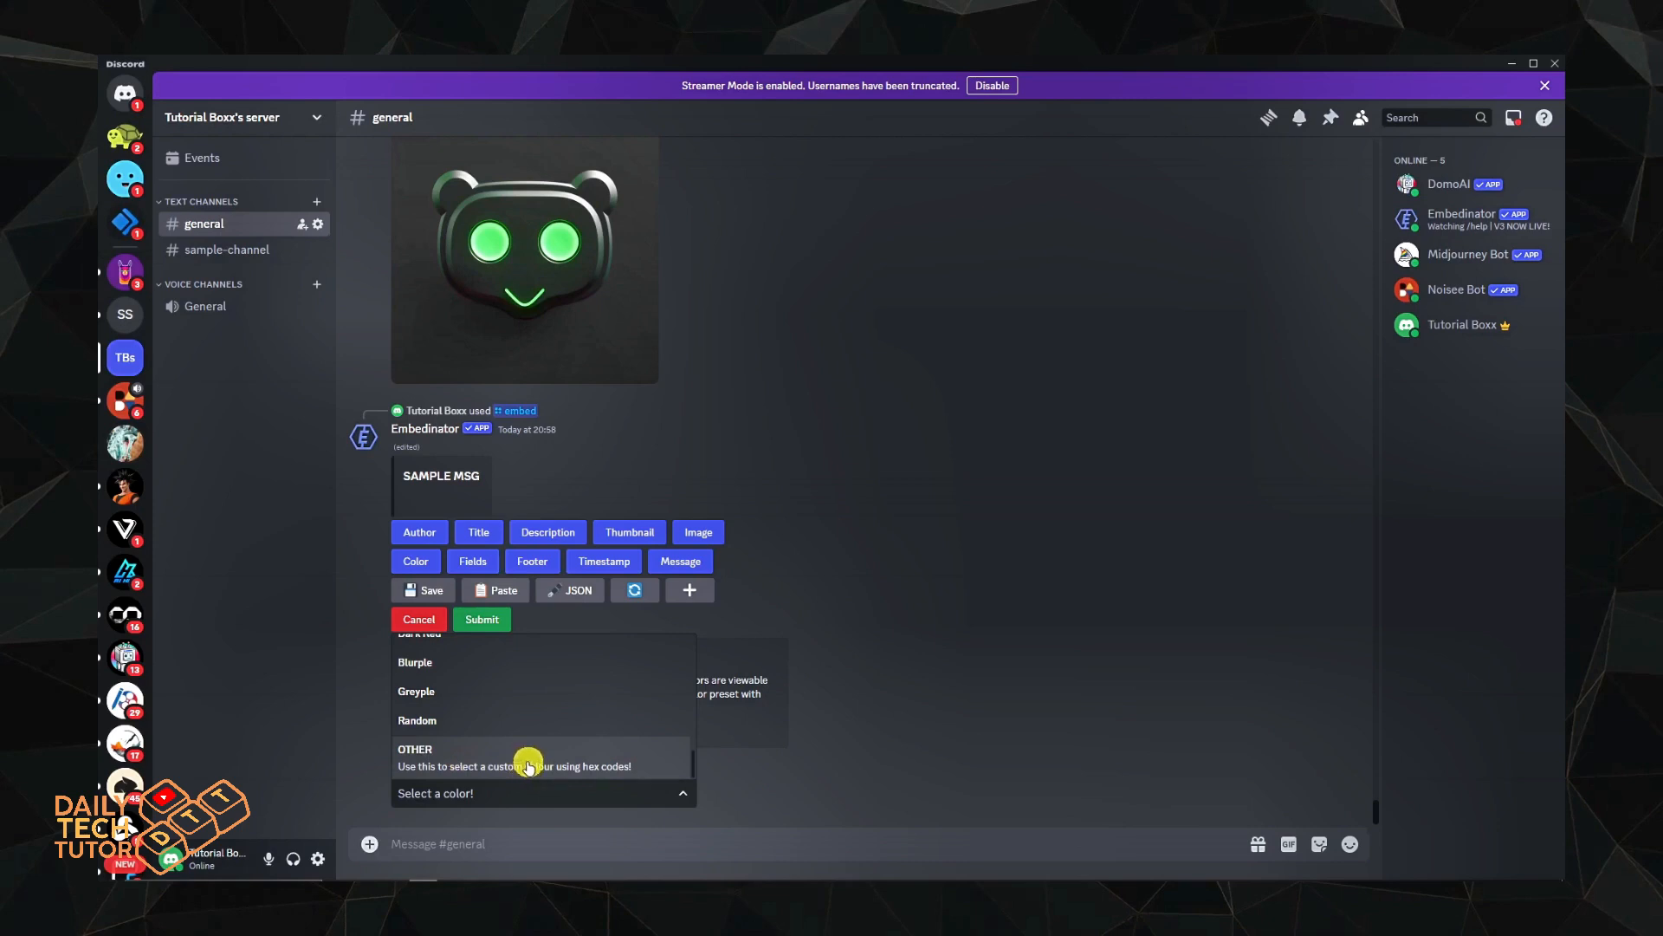
Open the Midjourney Bot role for editing in the server's role settings
click(317, 119)
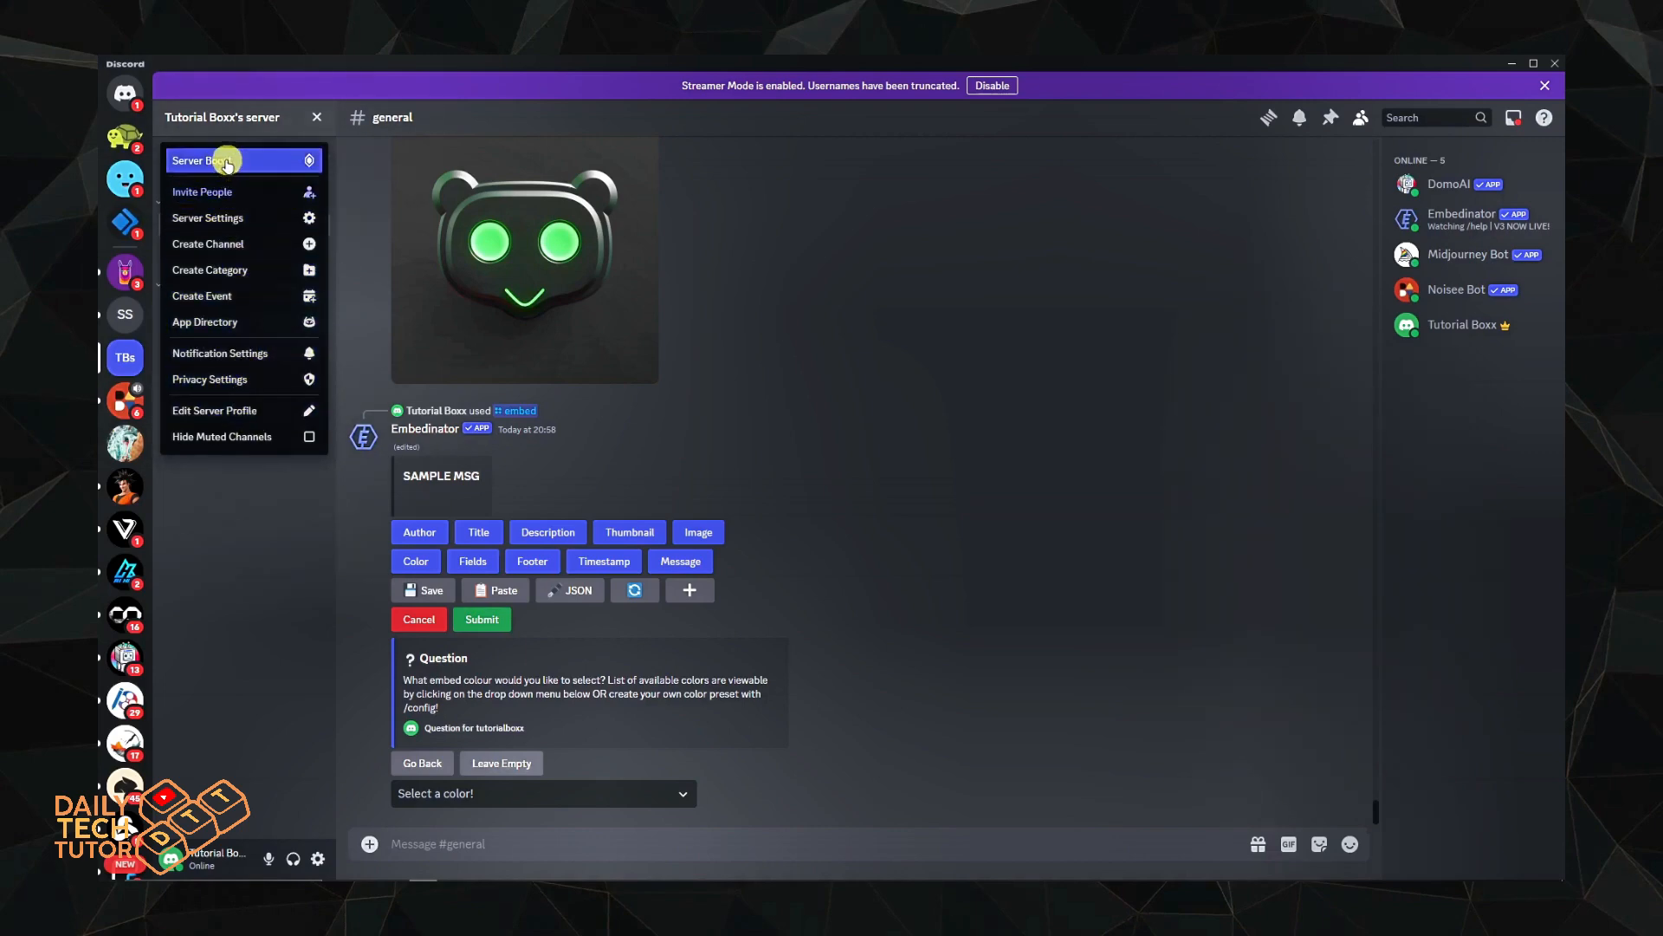
click(236, 246)
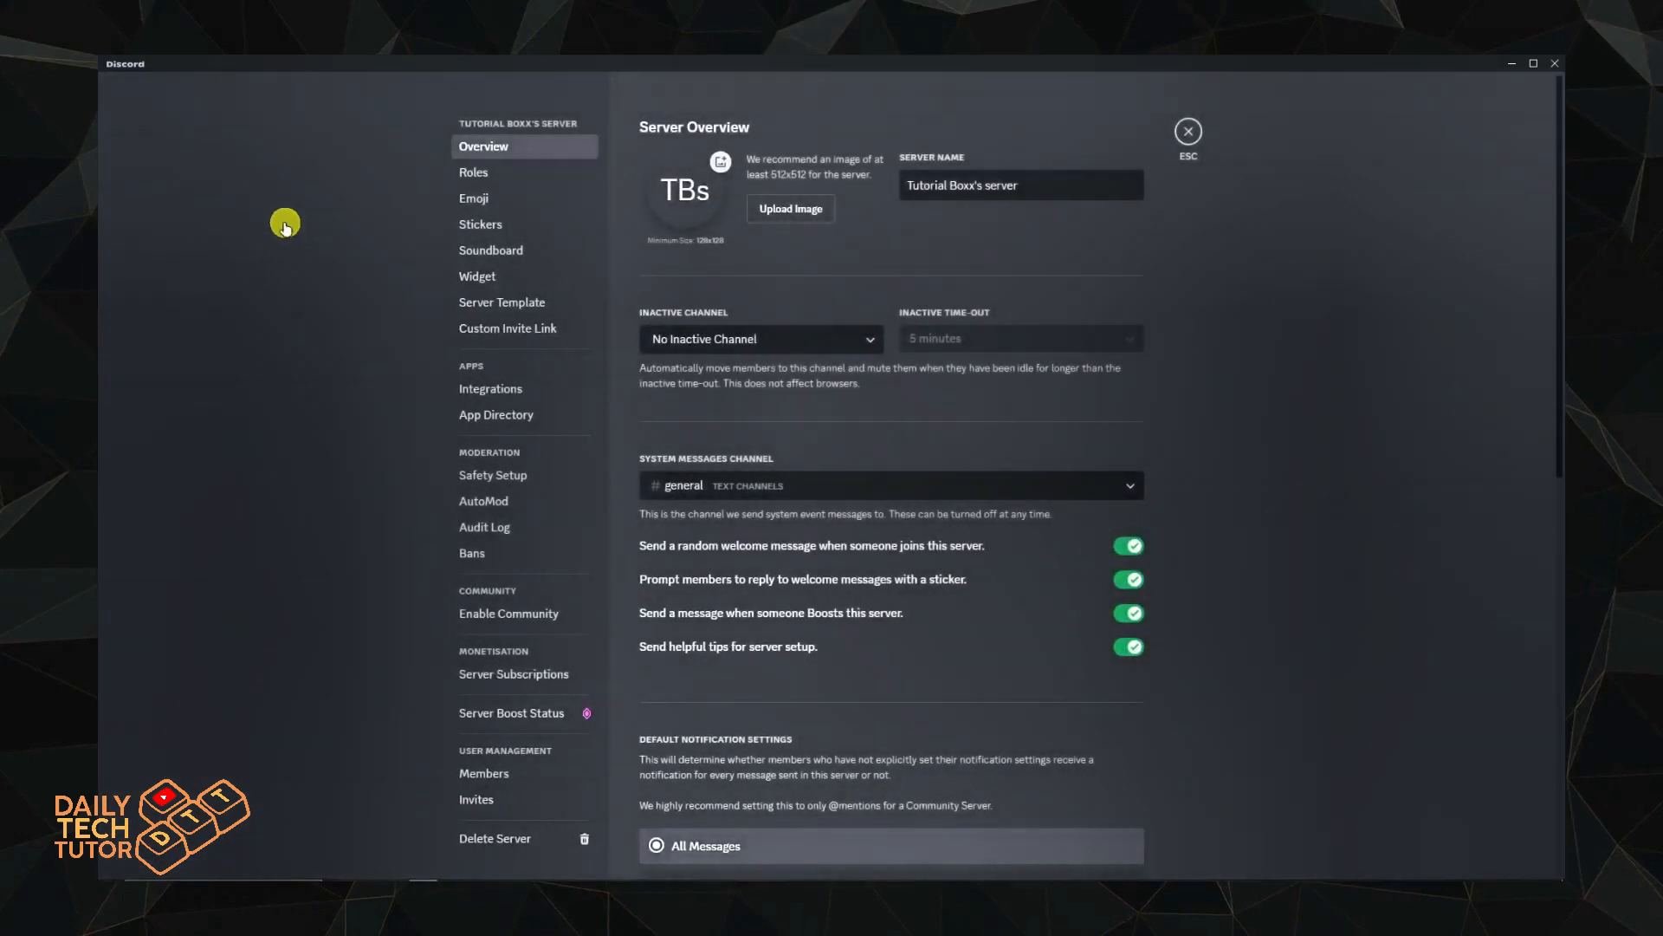
click(499, 179)
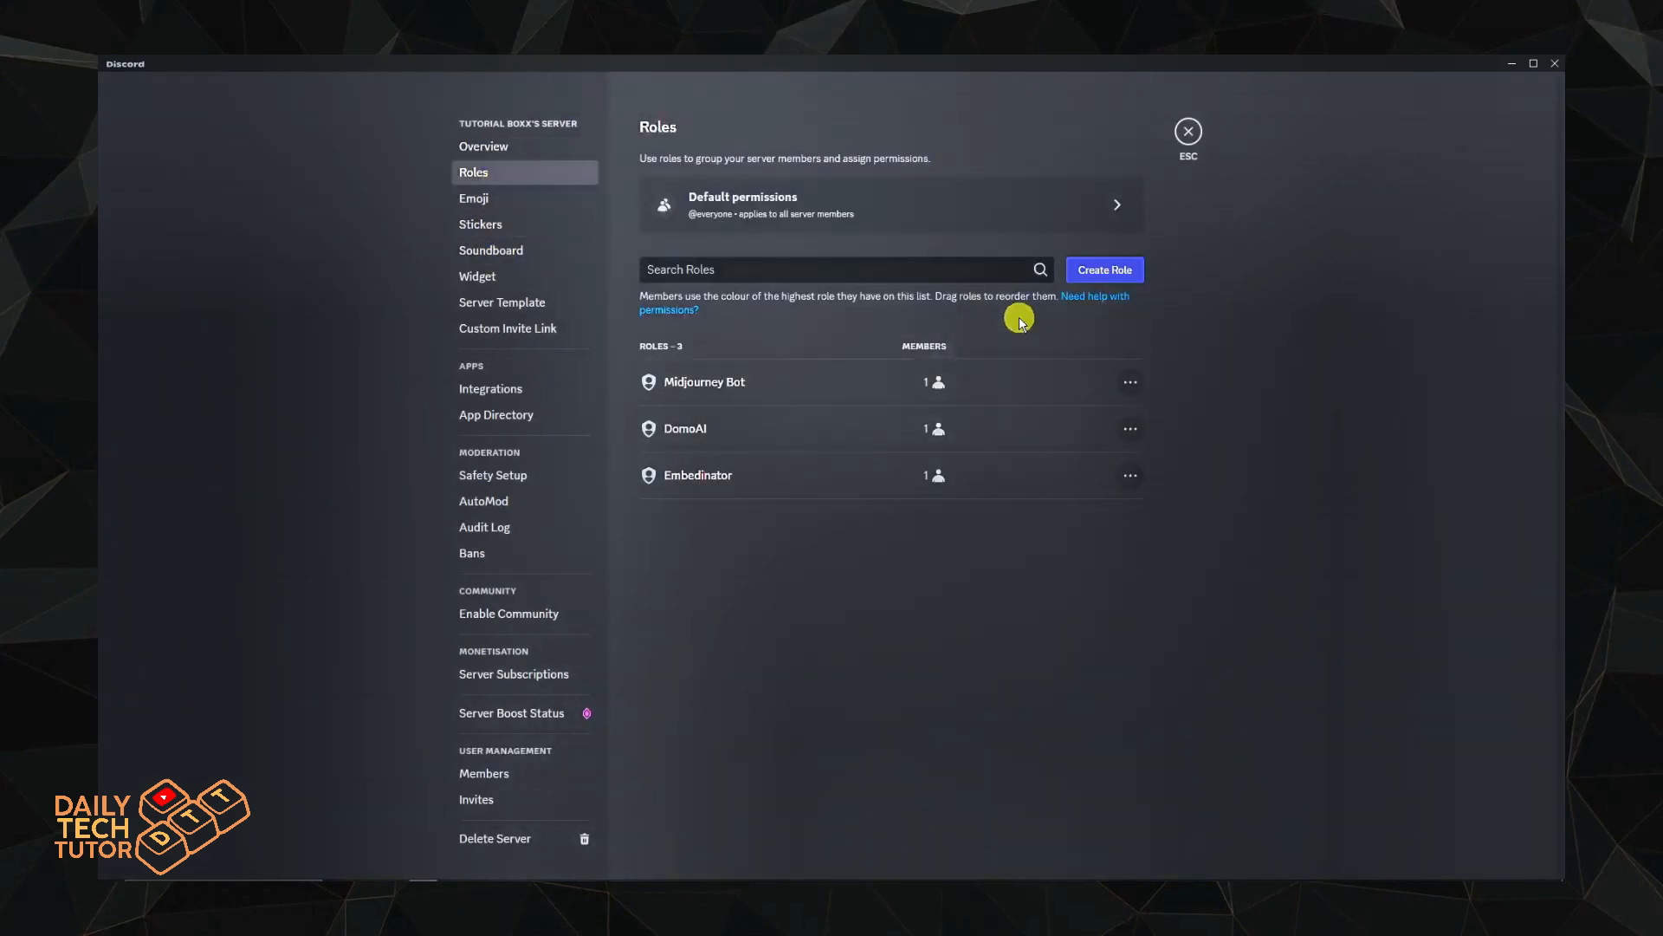
click(839, 386)
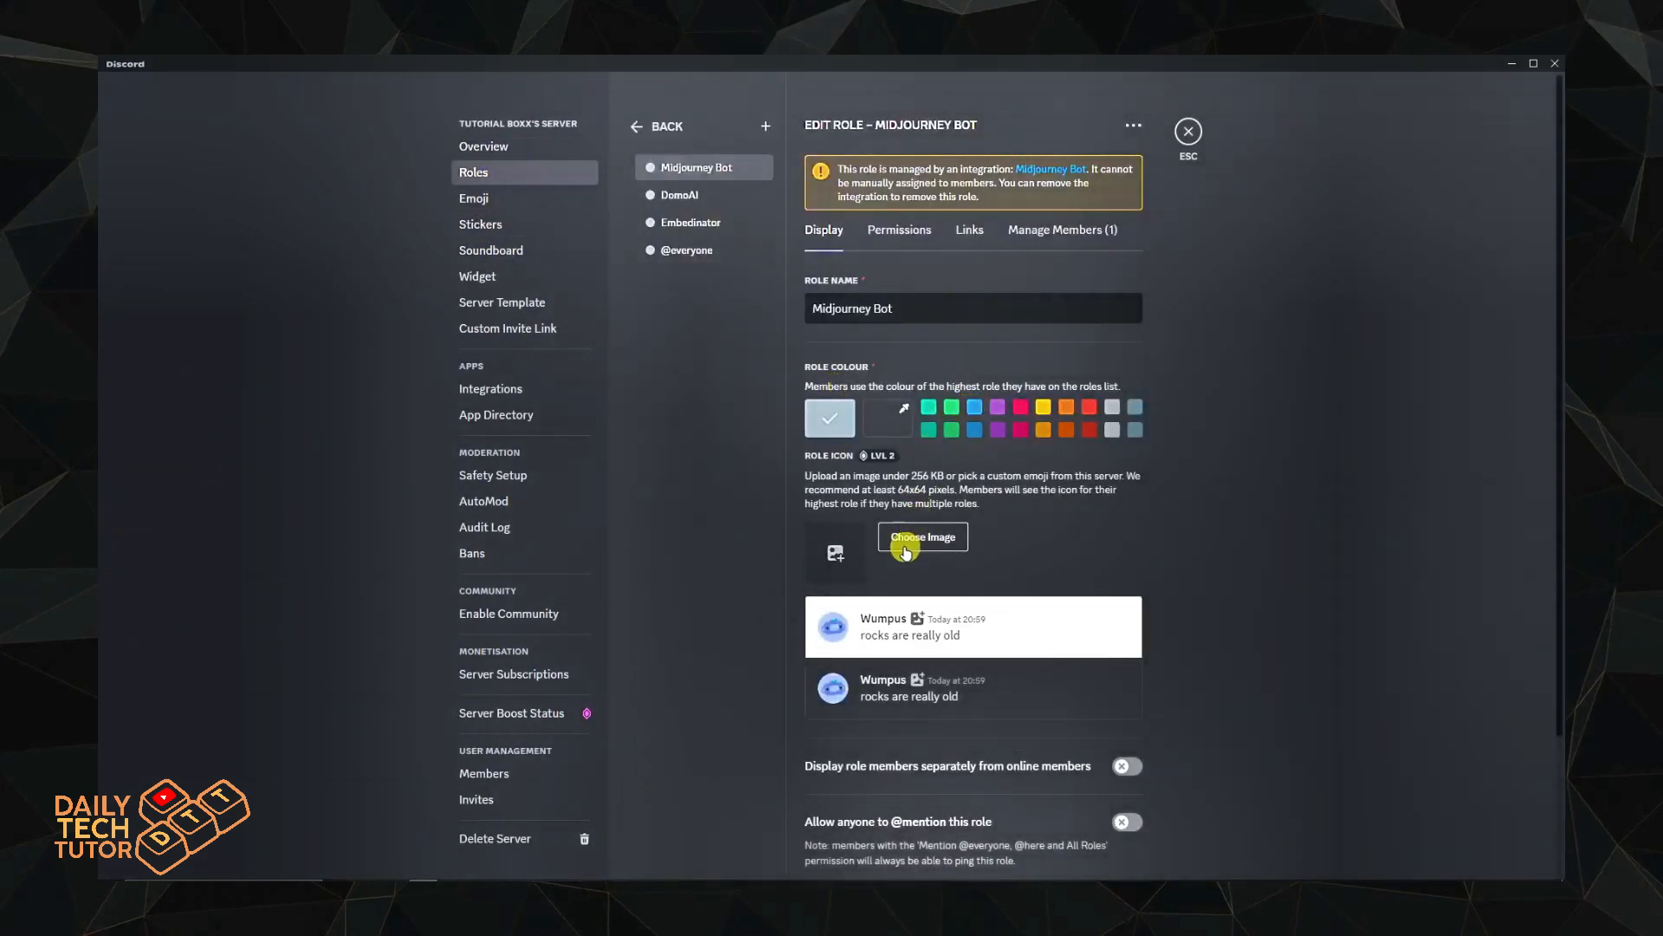
Mix the custom green #4ab340 as the Midjourney Bot role colour and copy its hex code
click(997, 430)
click(904, 412)
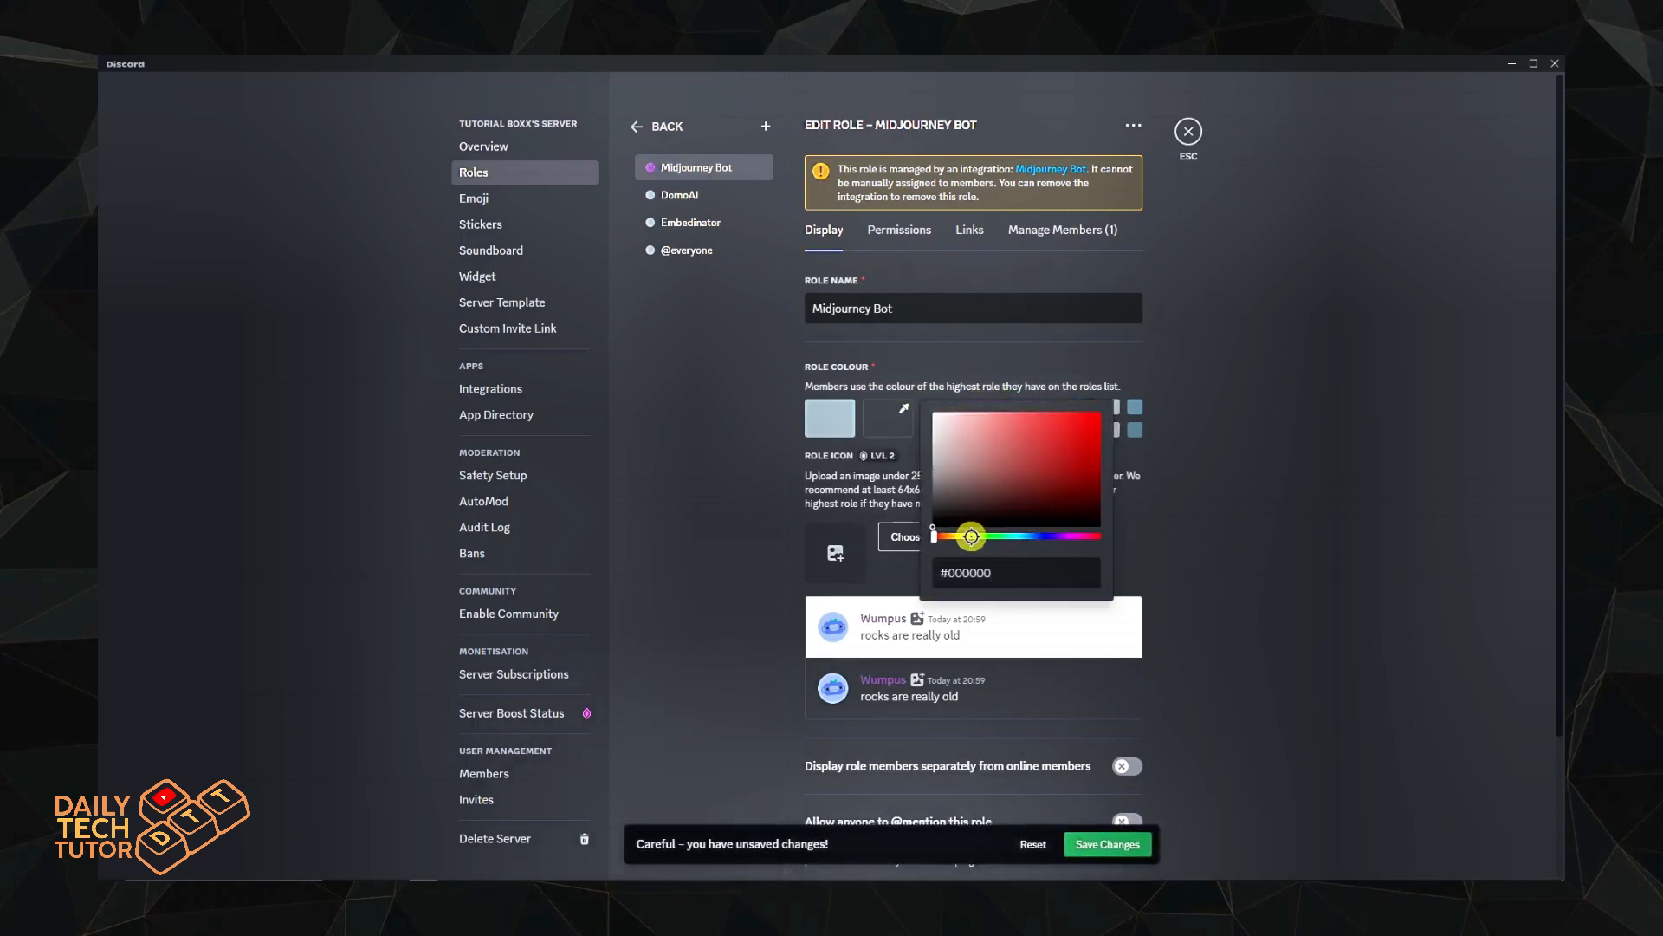
drag(933, 535, 985, 537)
mouse_move(1011, 433)
mouse_down()
mouse_move(1057, 464)
mouse_move(1041, 446)
mouse_up()
triple_click(977, 573)
key(ctrl+c)
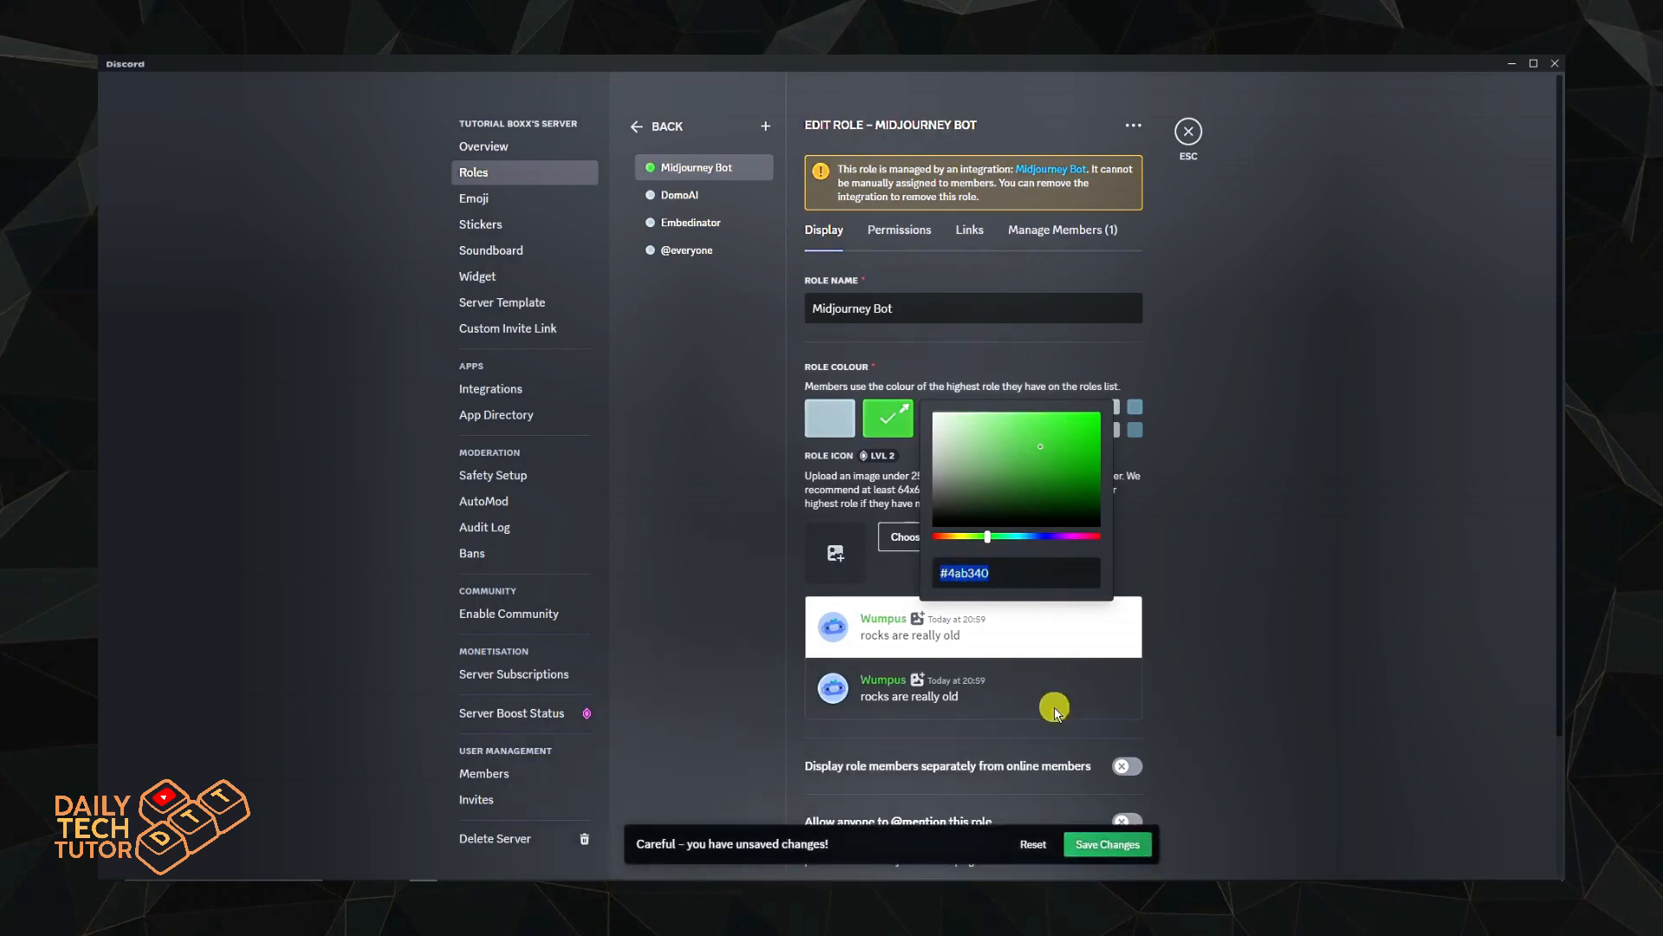
Discard the unsaved role colour change and leave the server settings
click(1188, 134)
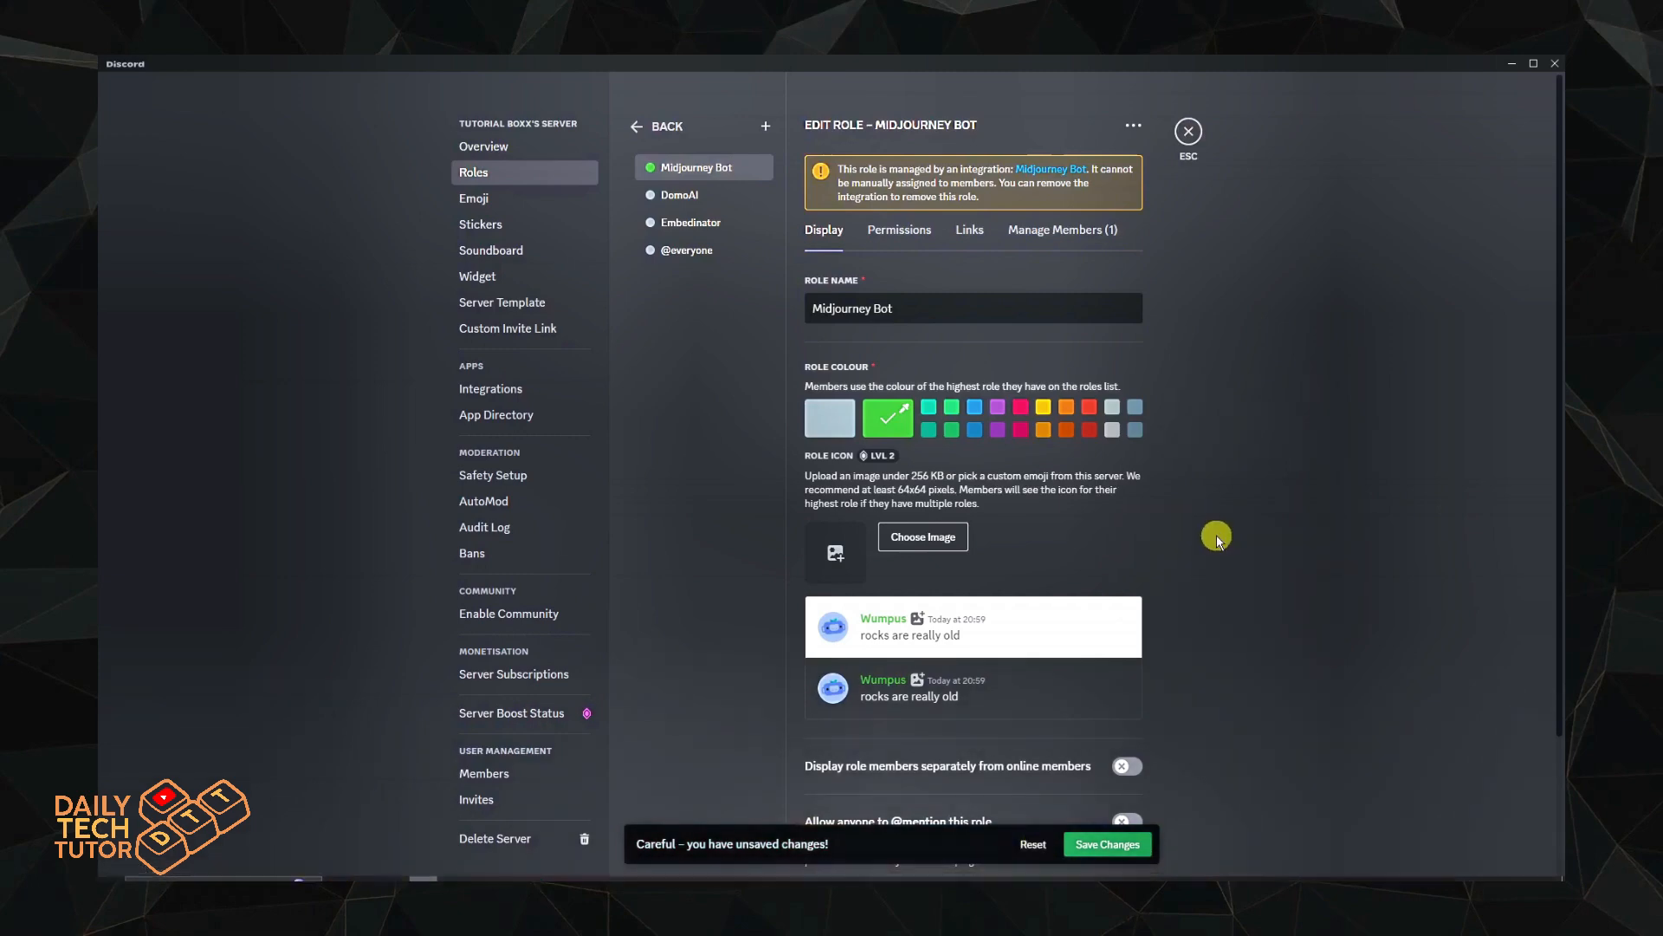
click(1034, 833)
click(1067, 821)
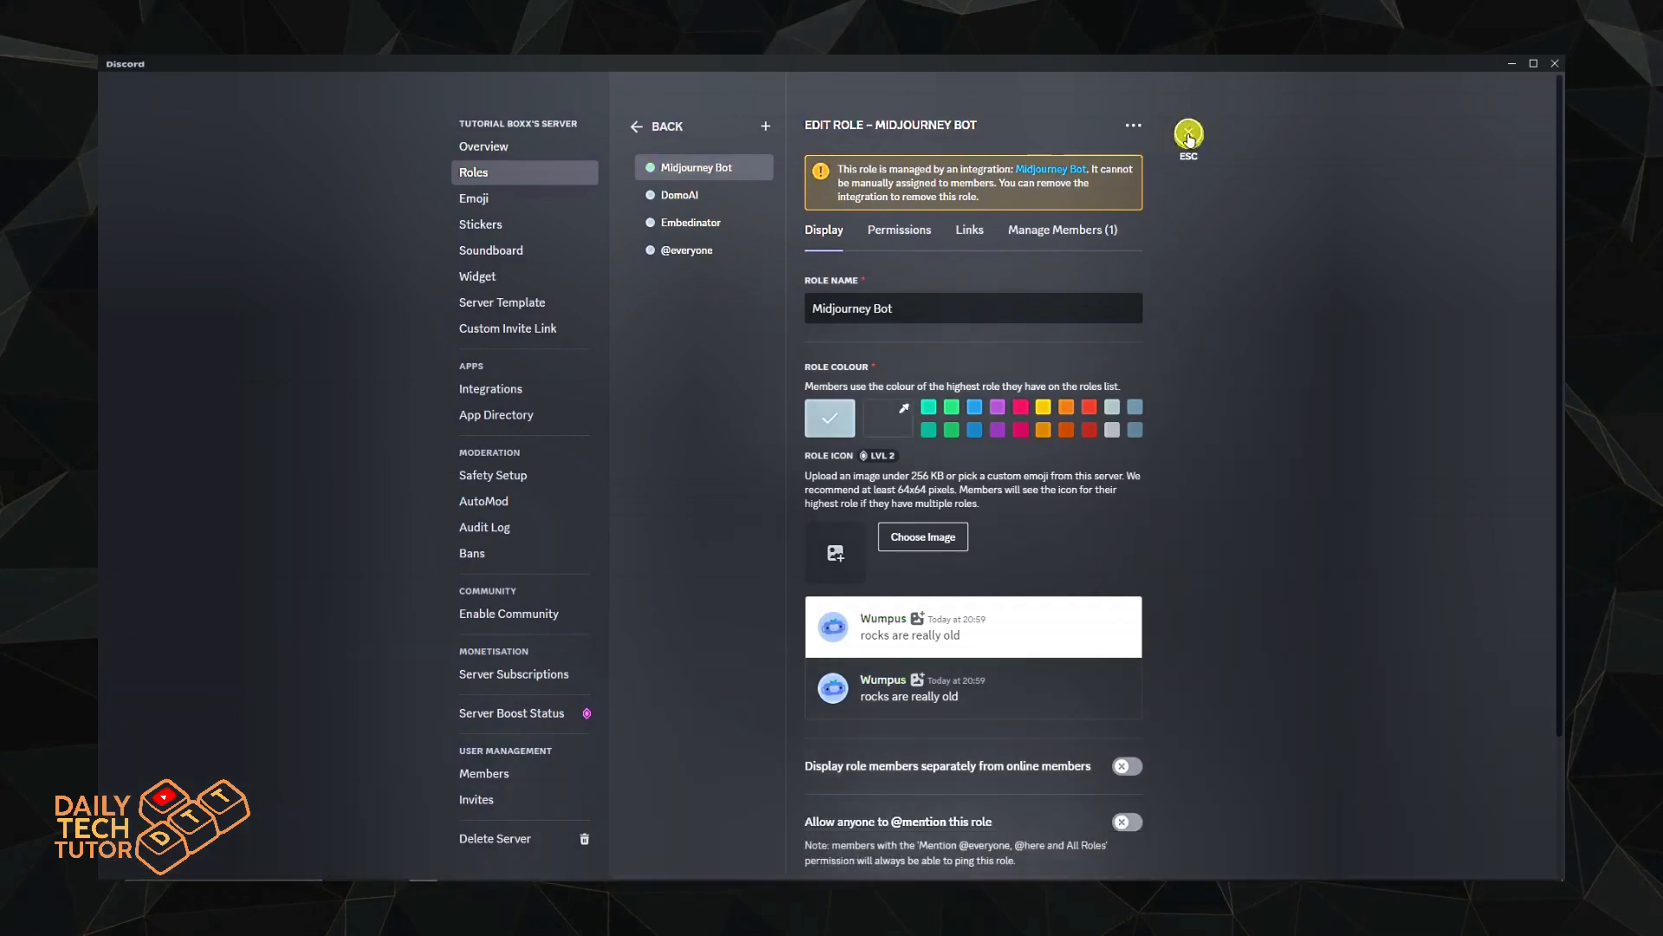
click(1188, 133)
Set the embed's colour to the custom hex code #4ab340 using the OTHER option
click(517, 790)
scroll(516, 763, down, 10)
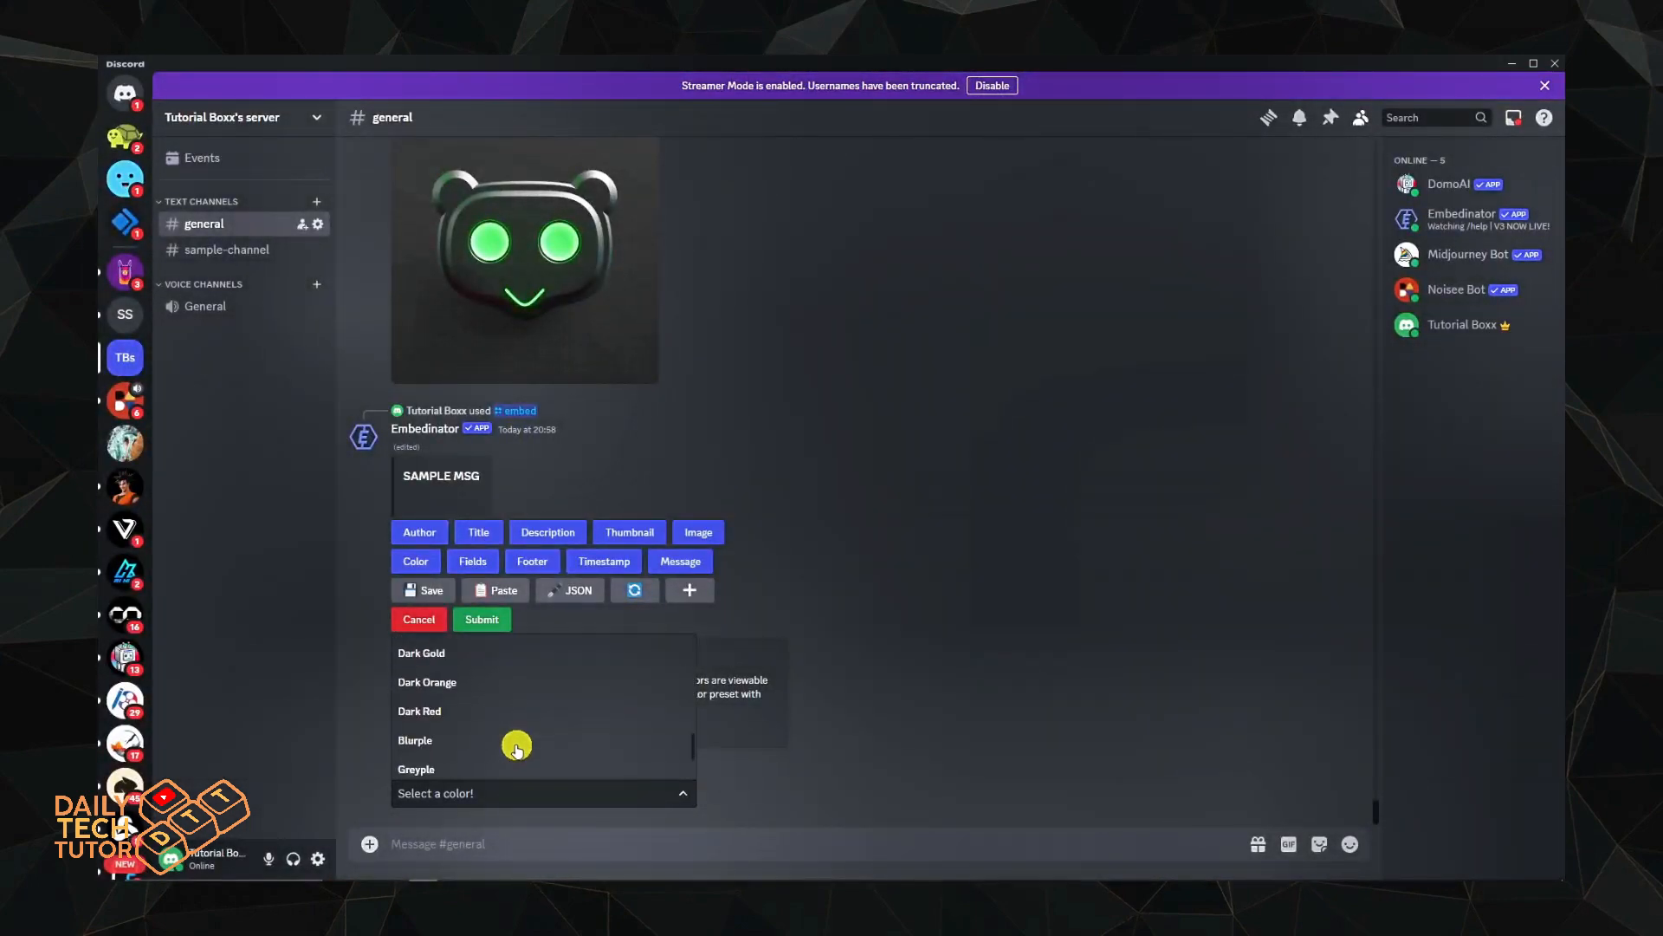
click(526, 754)
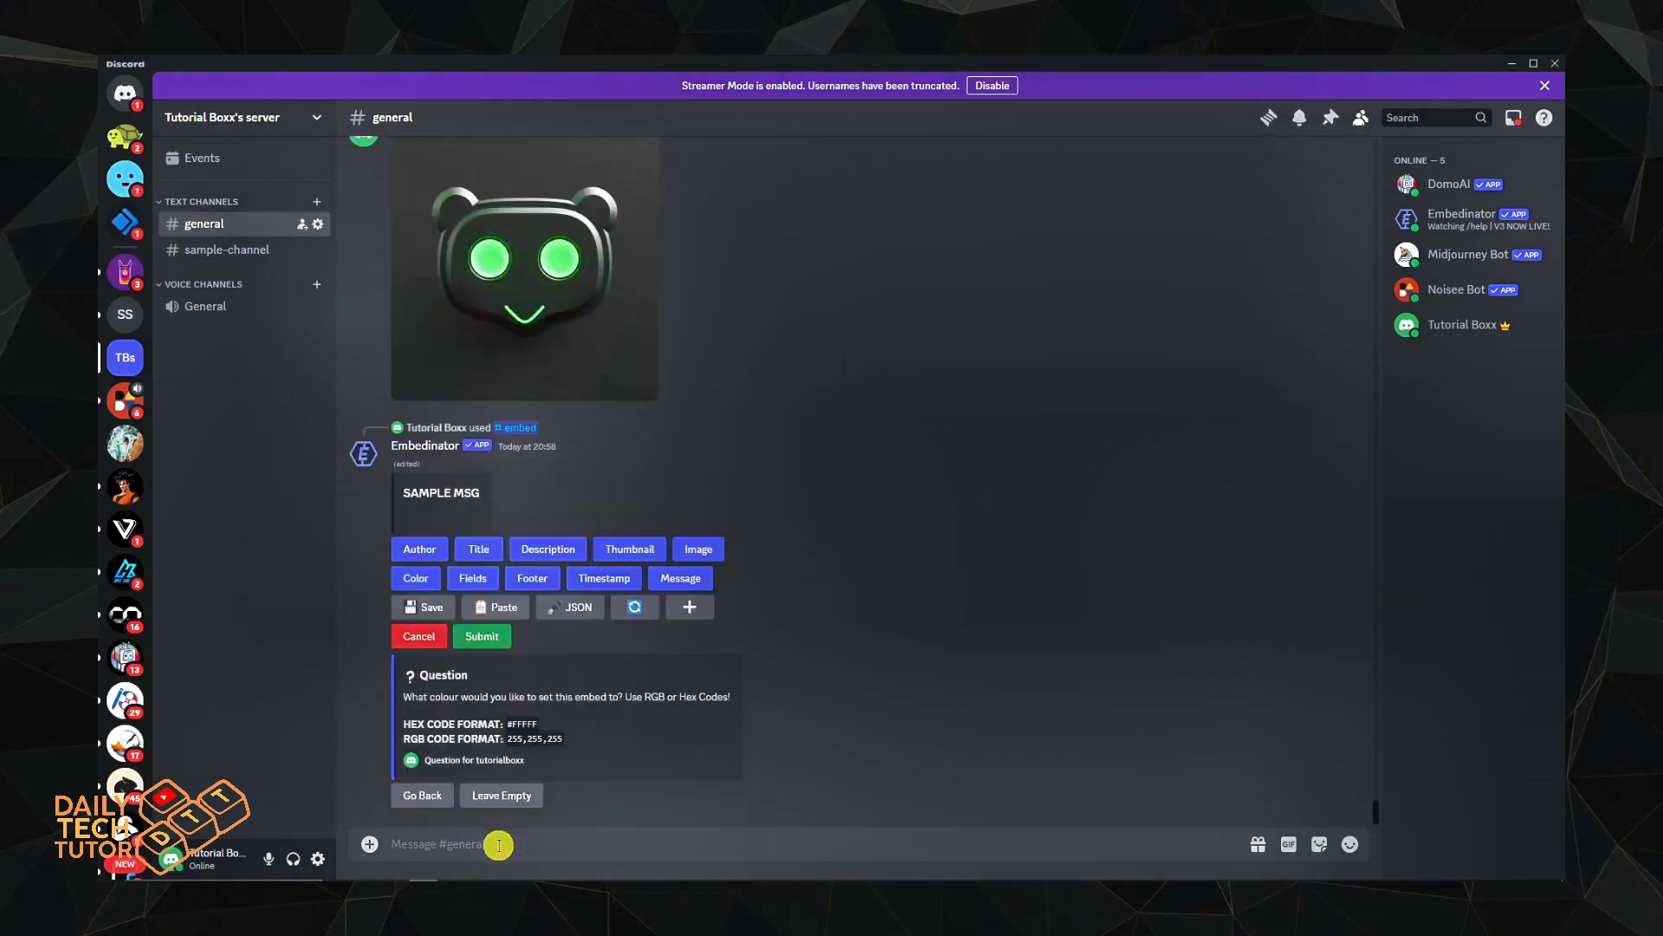
click(499, 849)
key(ctrl+v)
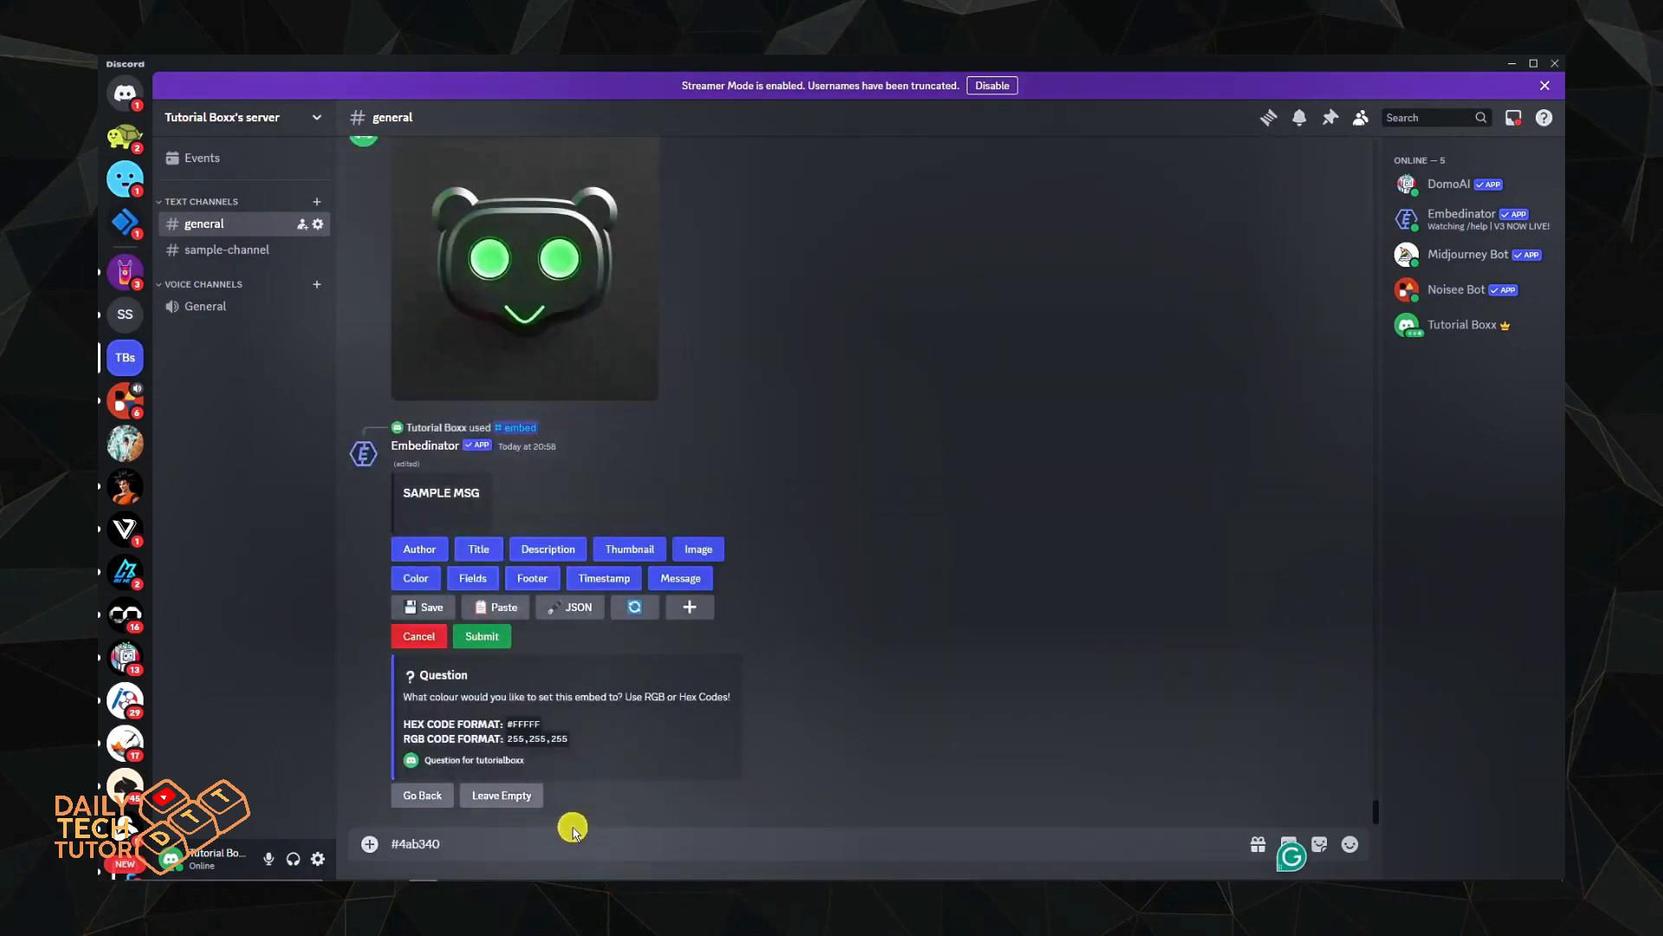
key(Return)
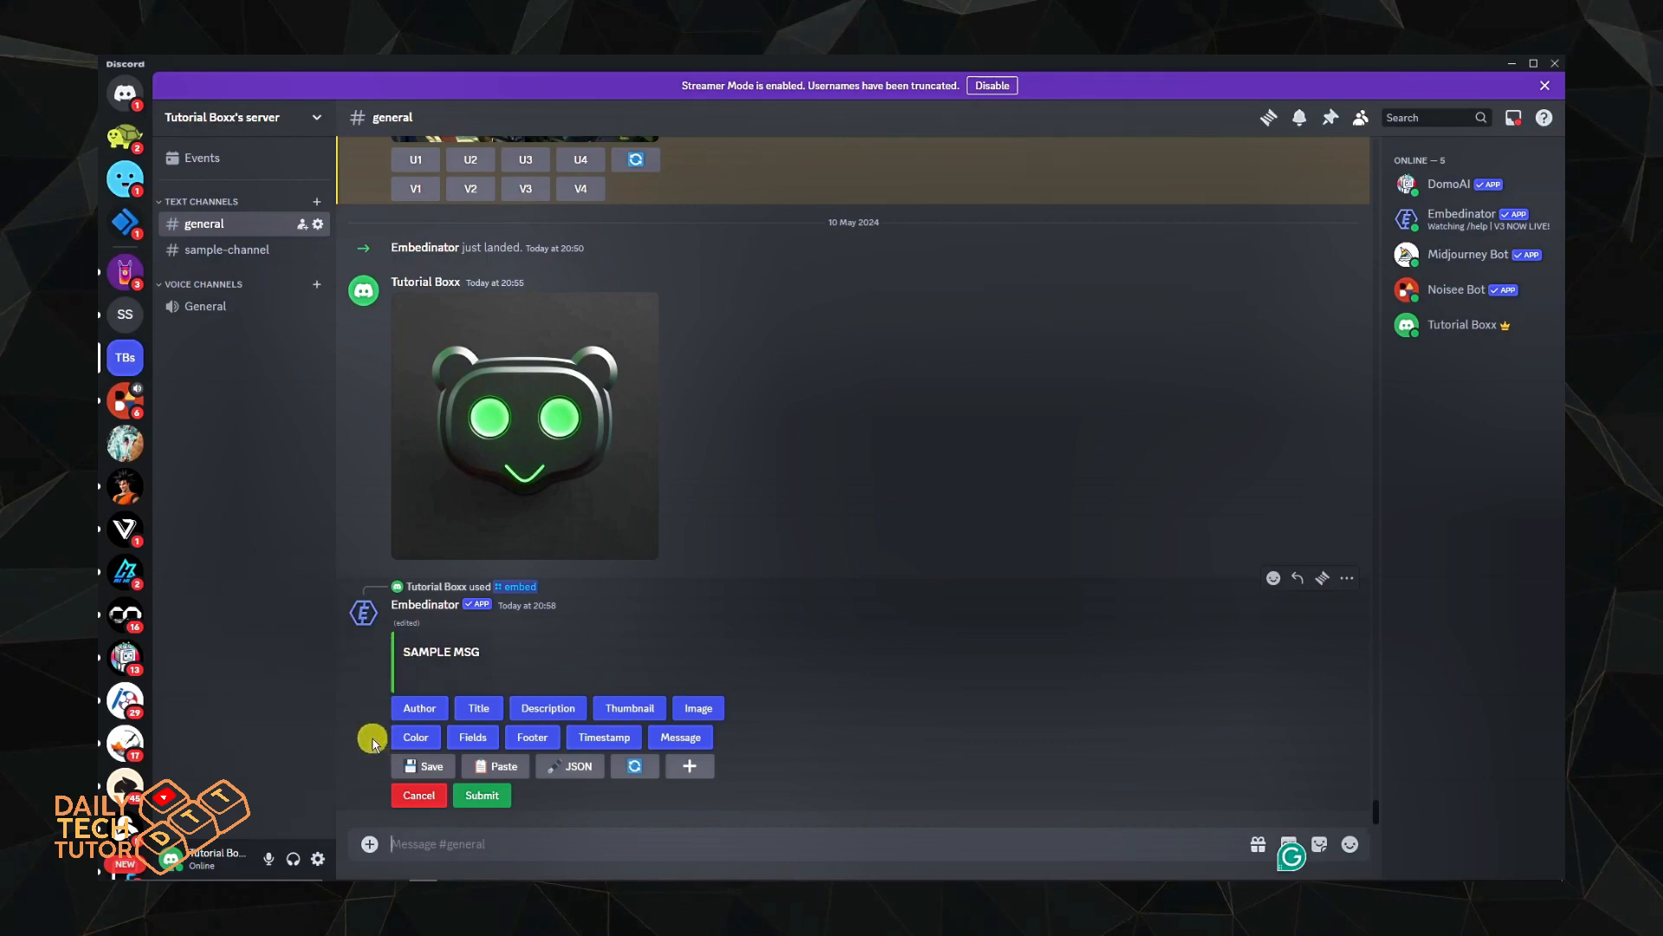
Try to set the embed's thumbnail with the text "SAMPLE IMAGE"
click(644, 713)
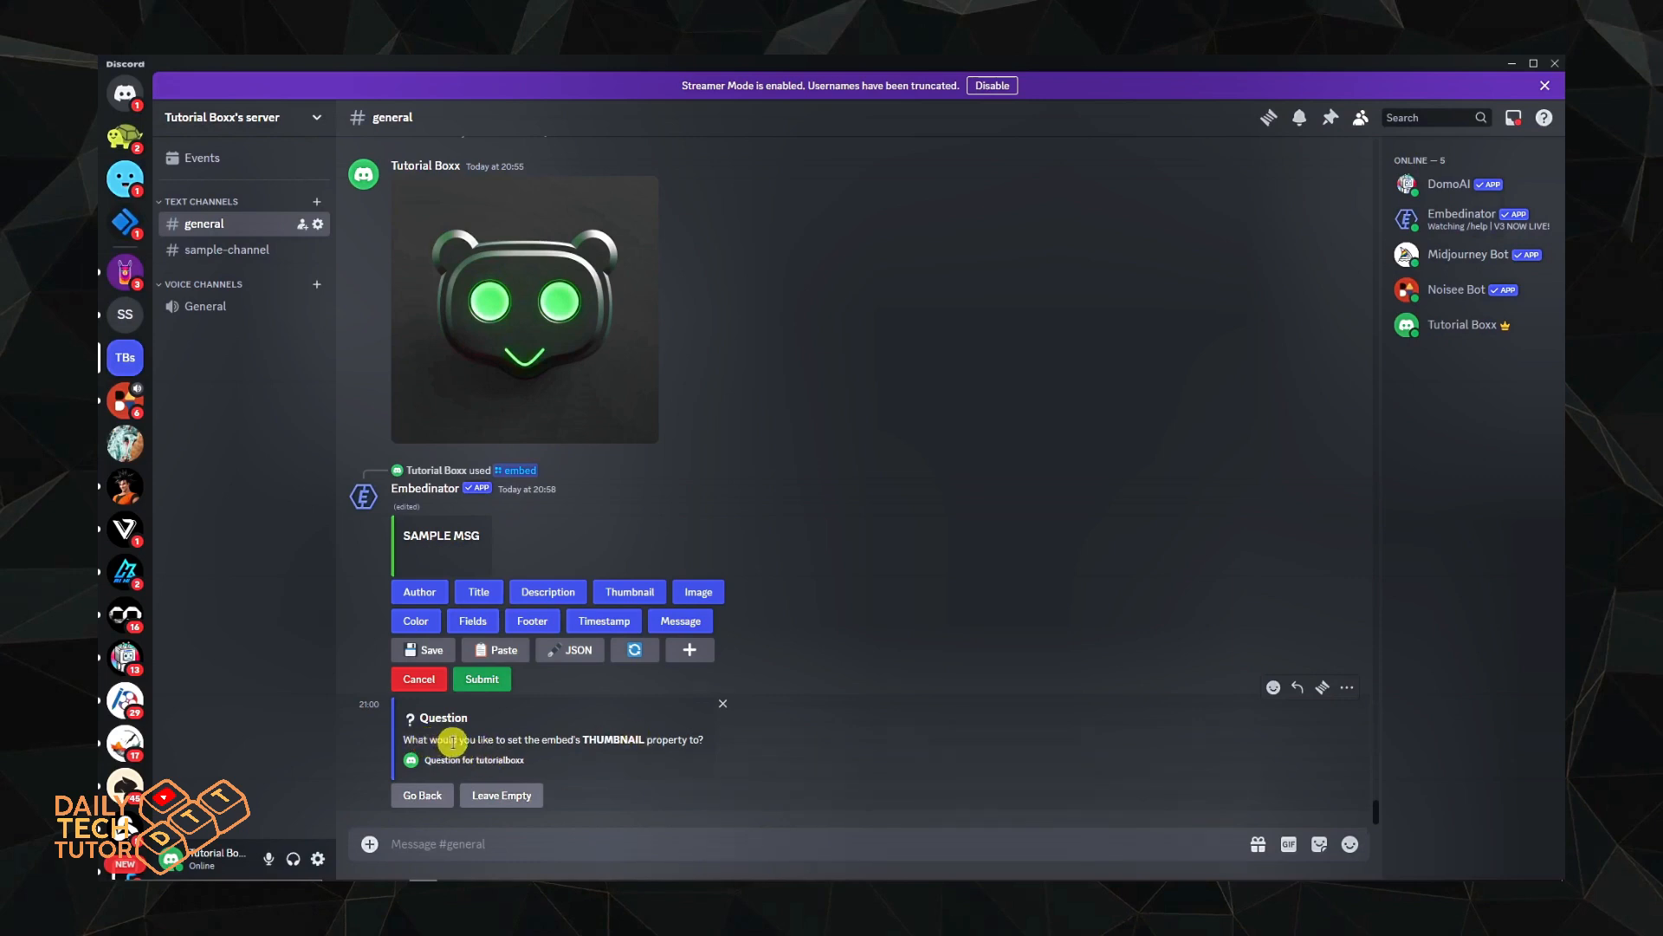
click(566, 845)
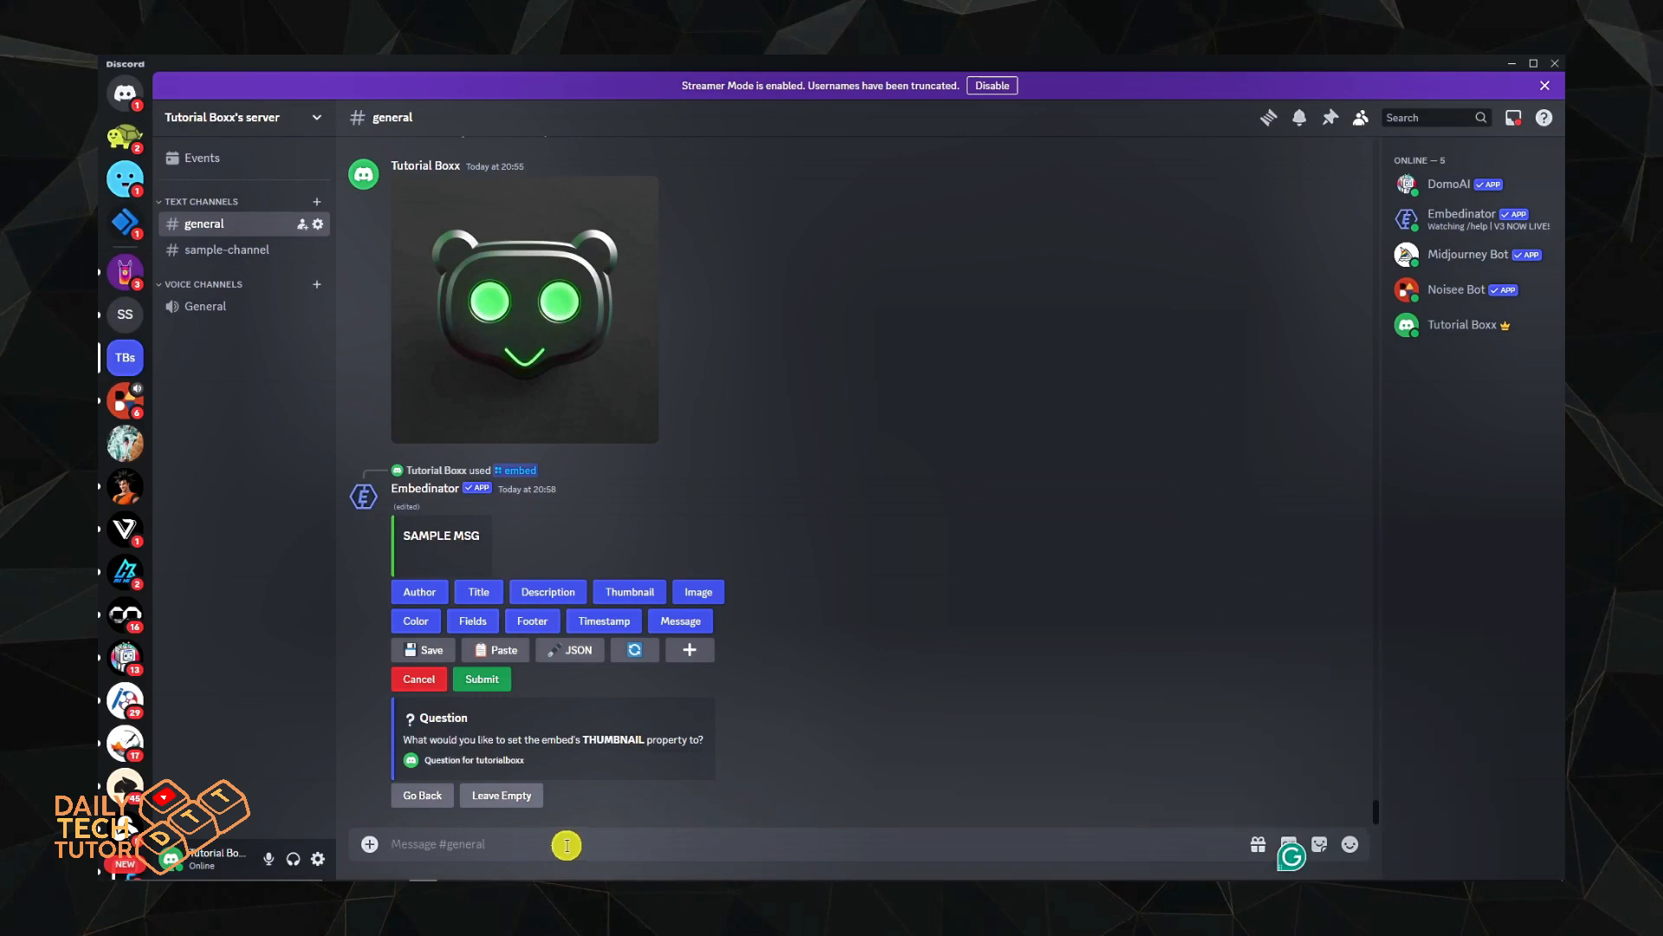
text(SAMPLE IMAGE)
key(Return)
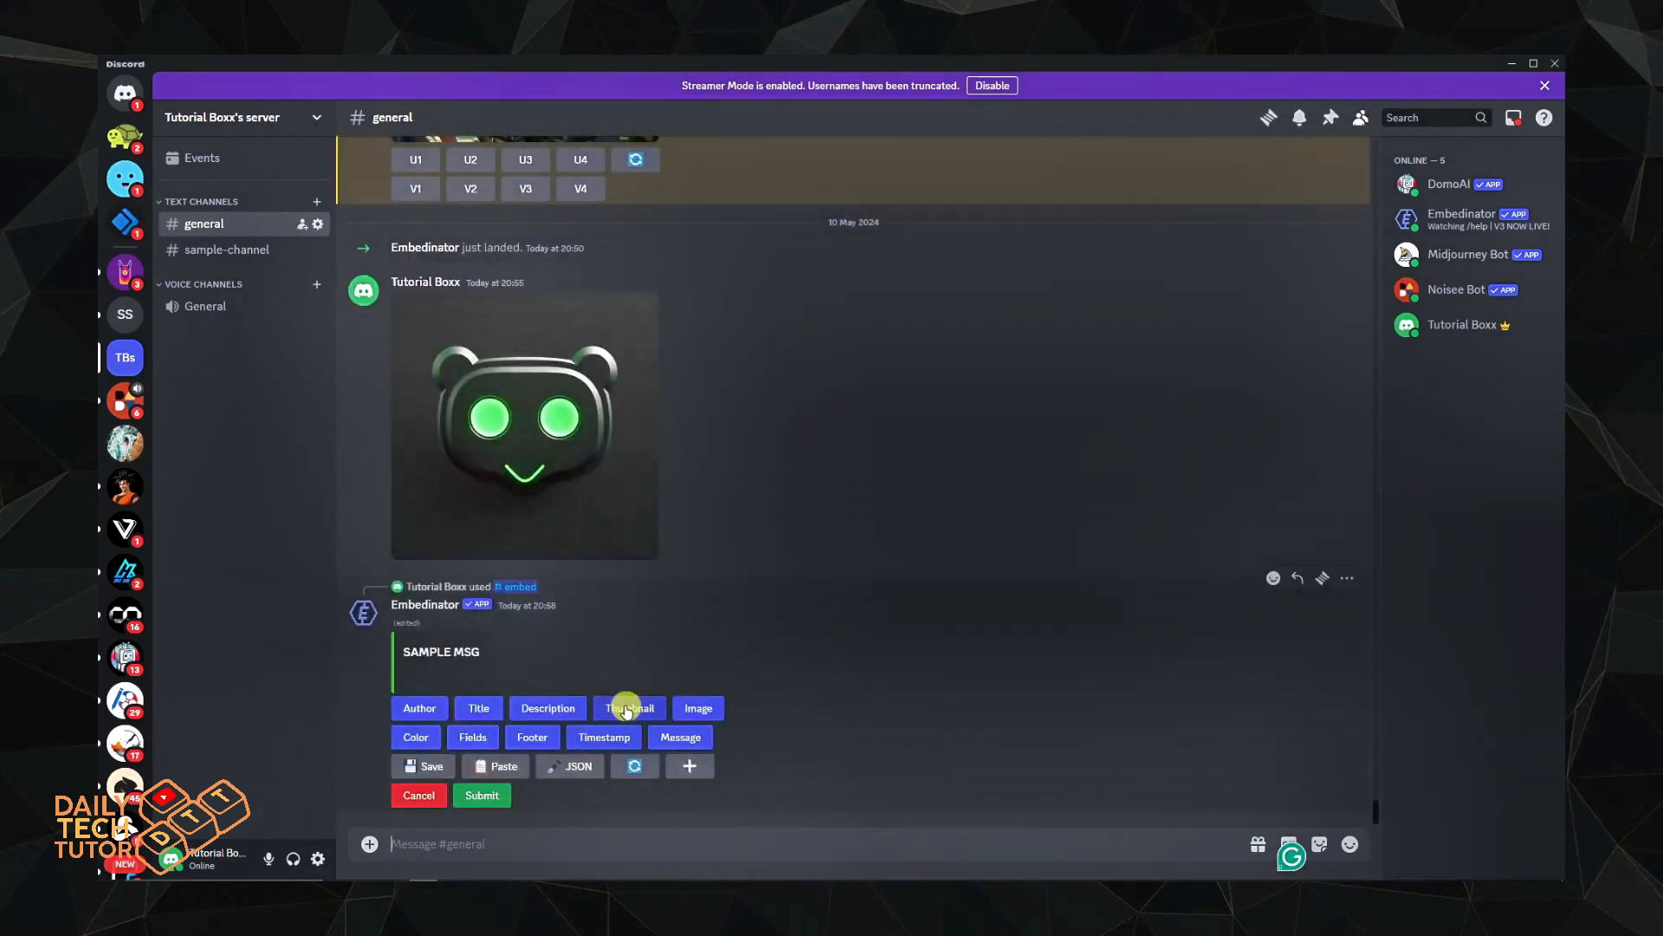
Start setting the embed's thumbnail and open the posted green bear logo image in the browser
click(626, 709)
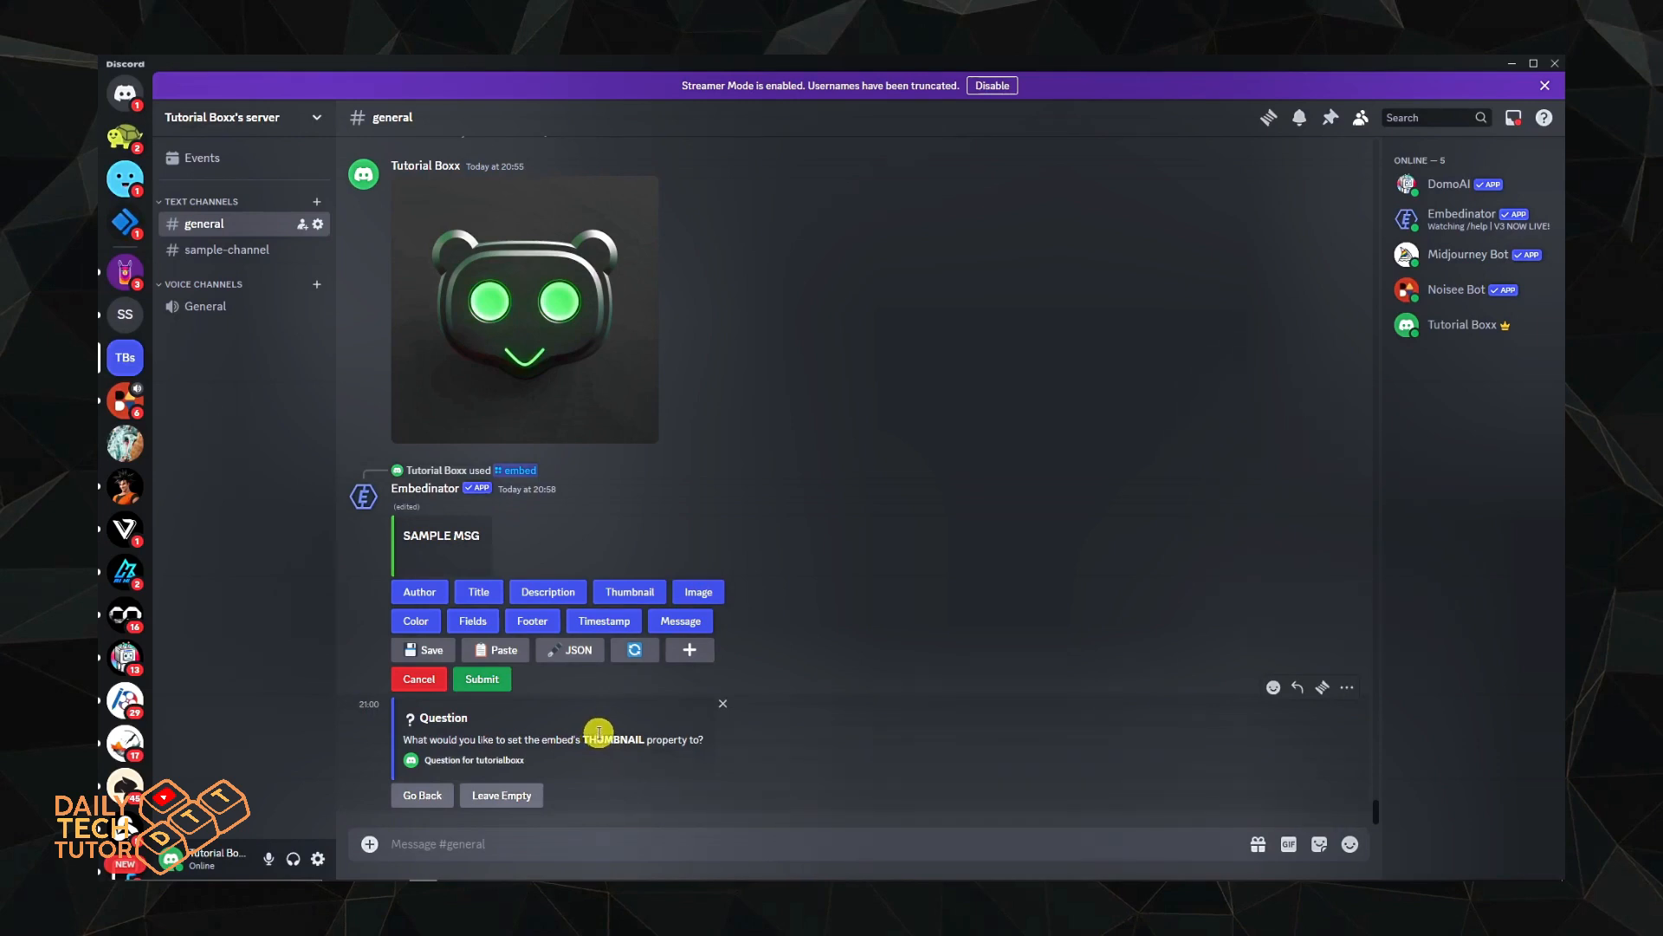
scroll(565, 475, up, 2)
scroll(606, 450, up, 2)
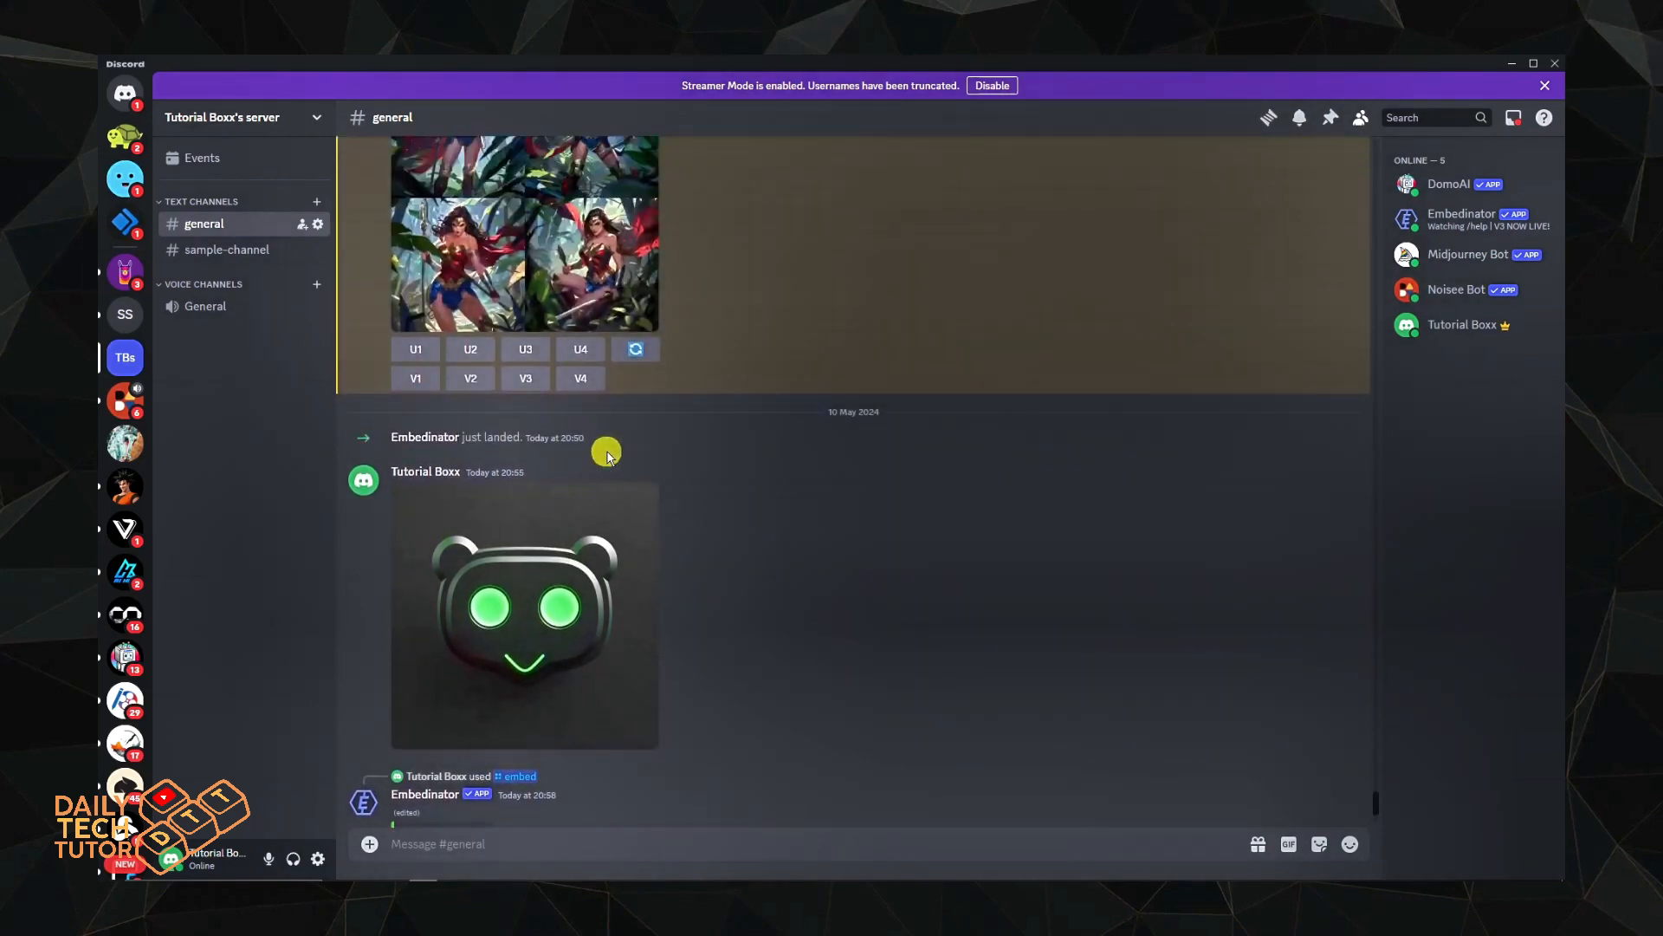
scroll(618, 436, down, 4)
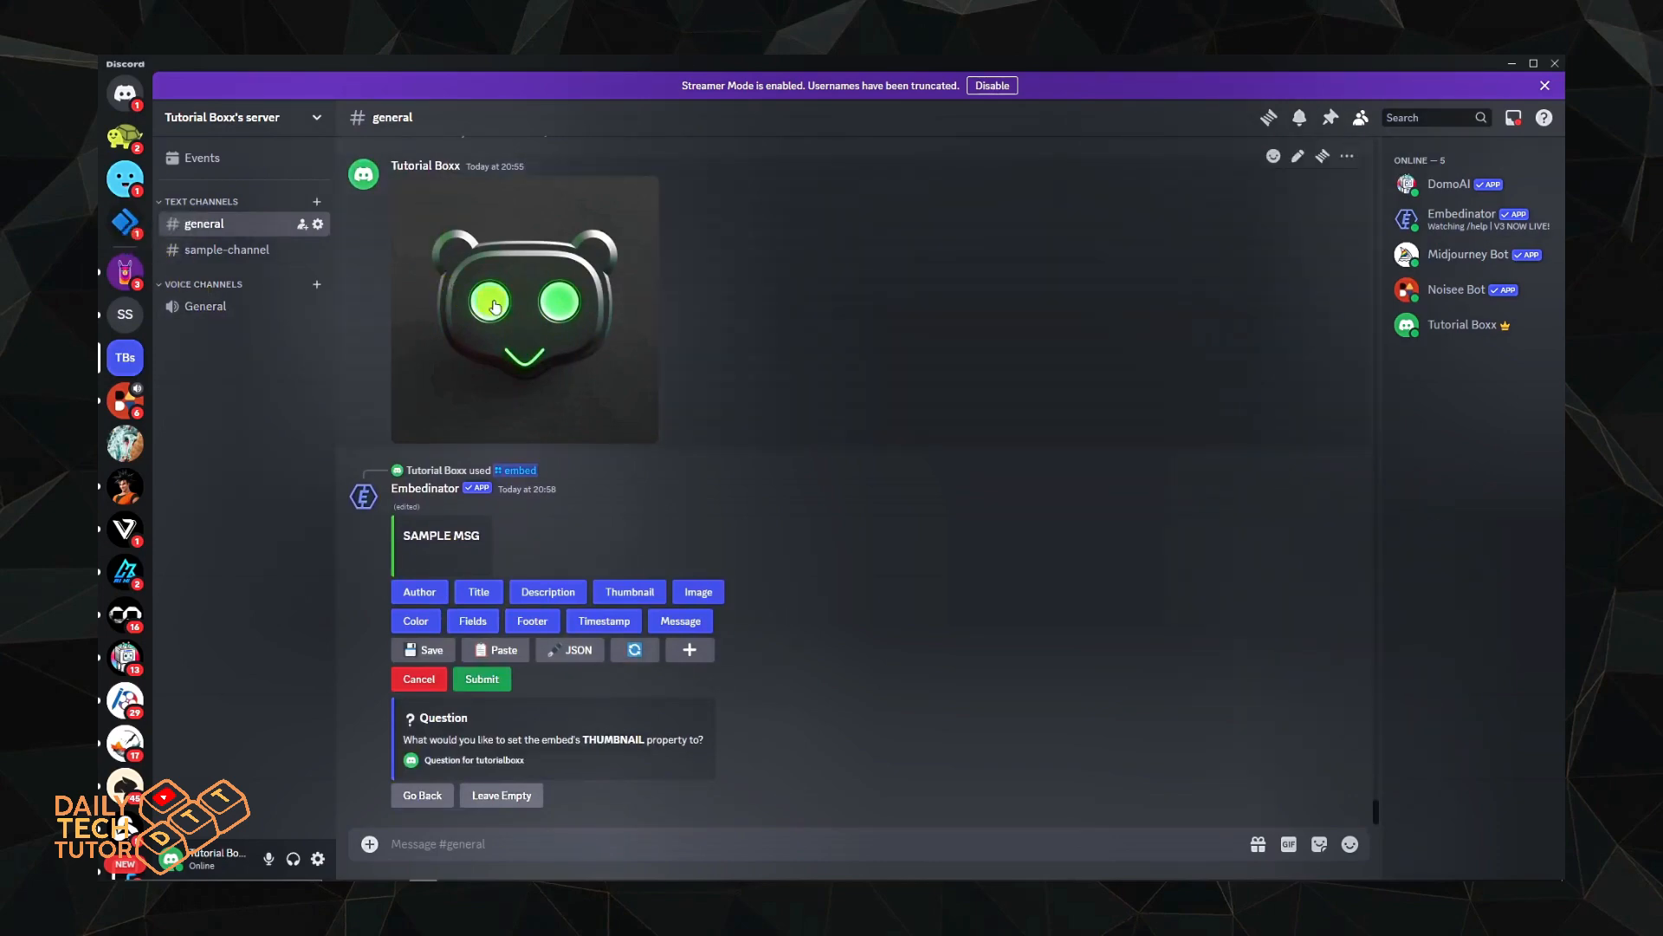
click(508, 321)
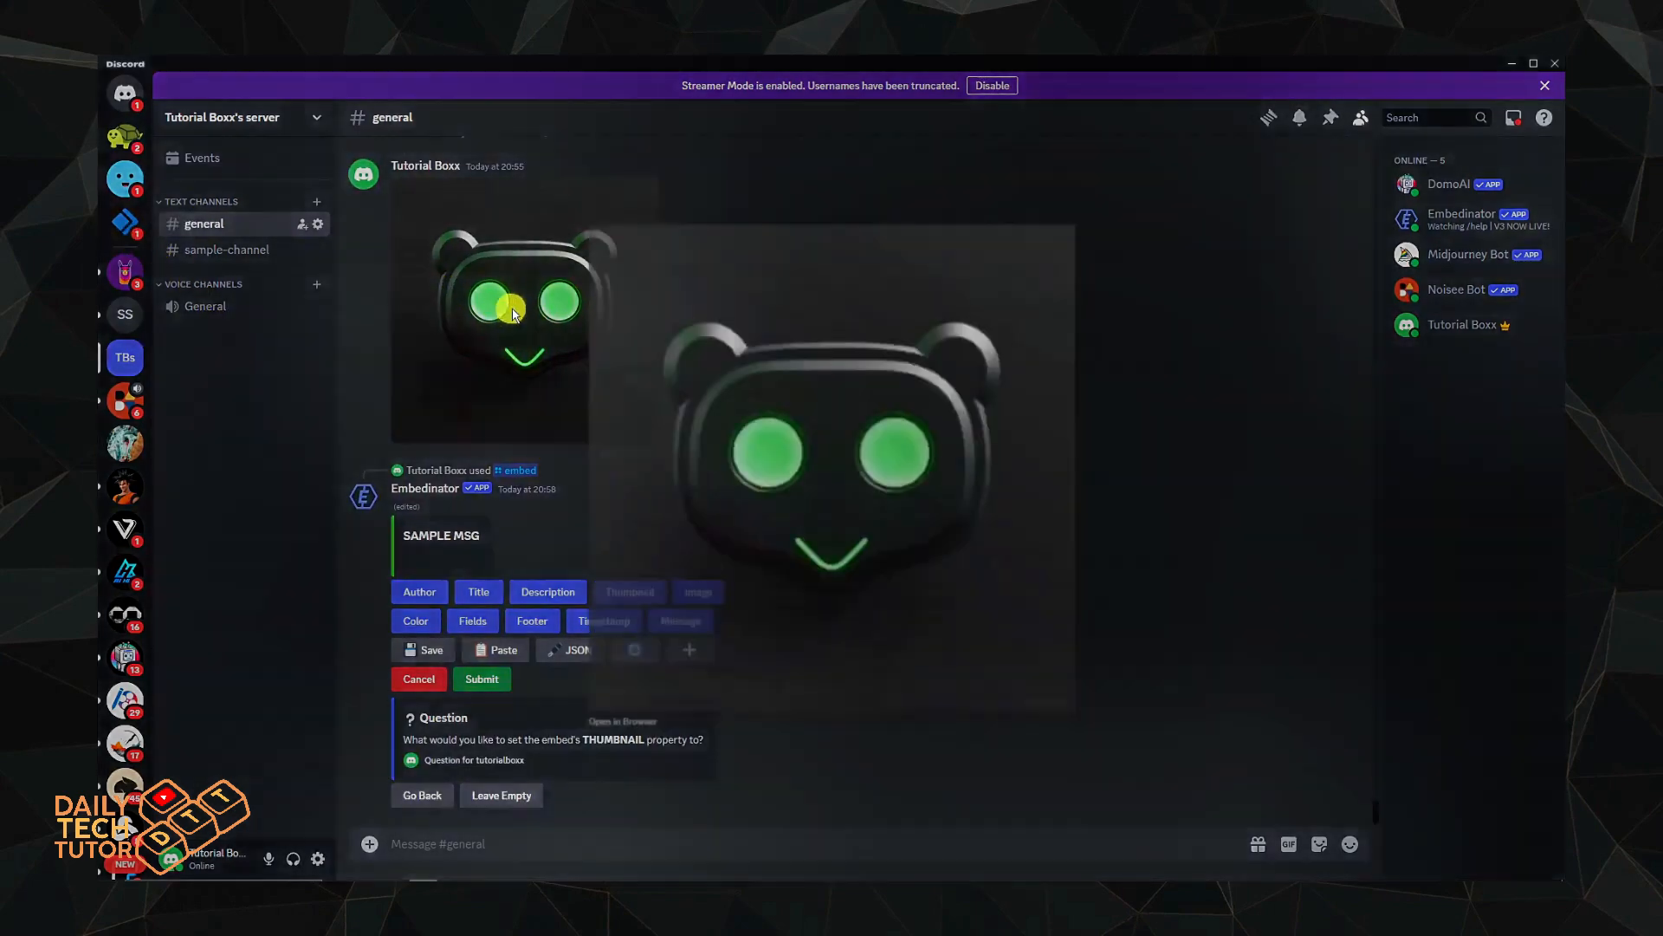
right_click(776, 404)
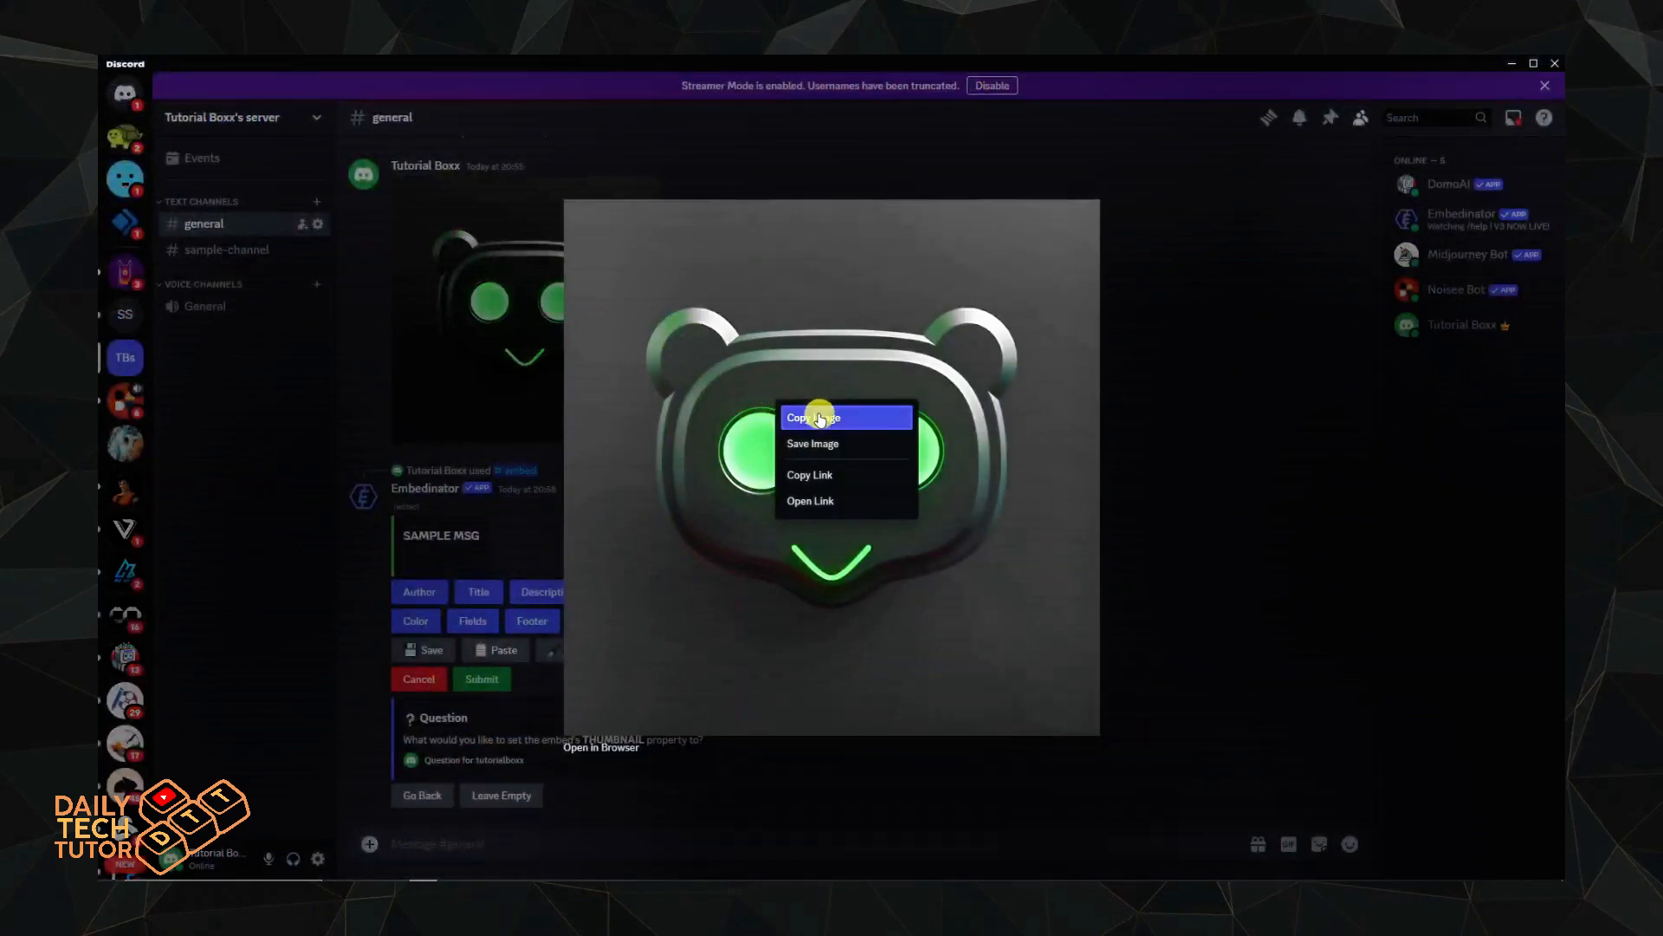
click(833, 502)
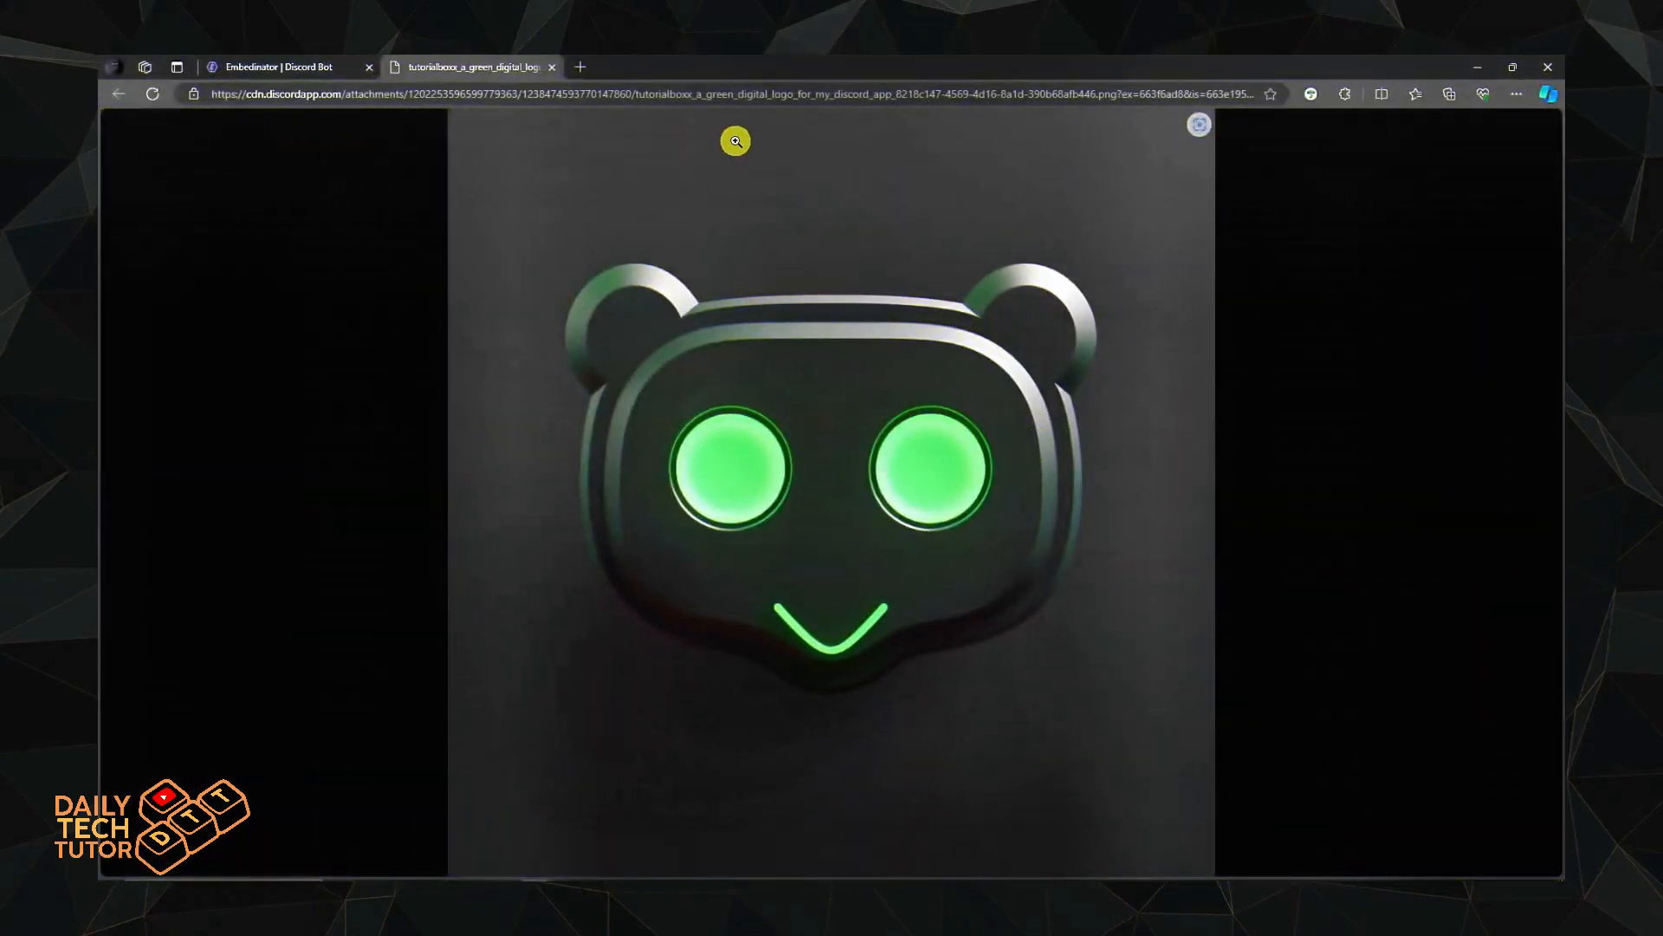
Copy the green bear logo's full image URL and submit it as the embed's thumbnail
click(700, 96)
right_click(700, 99)
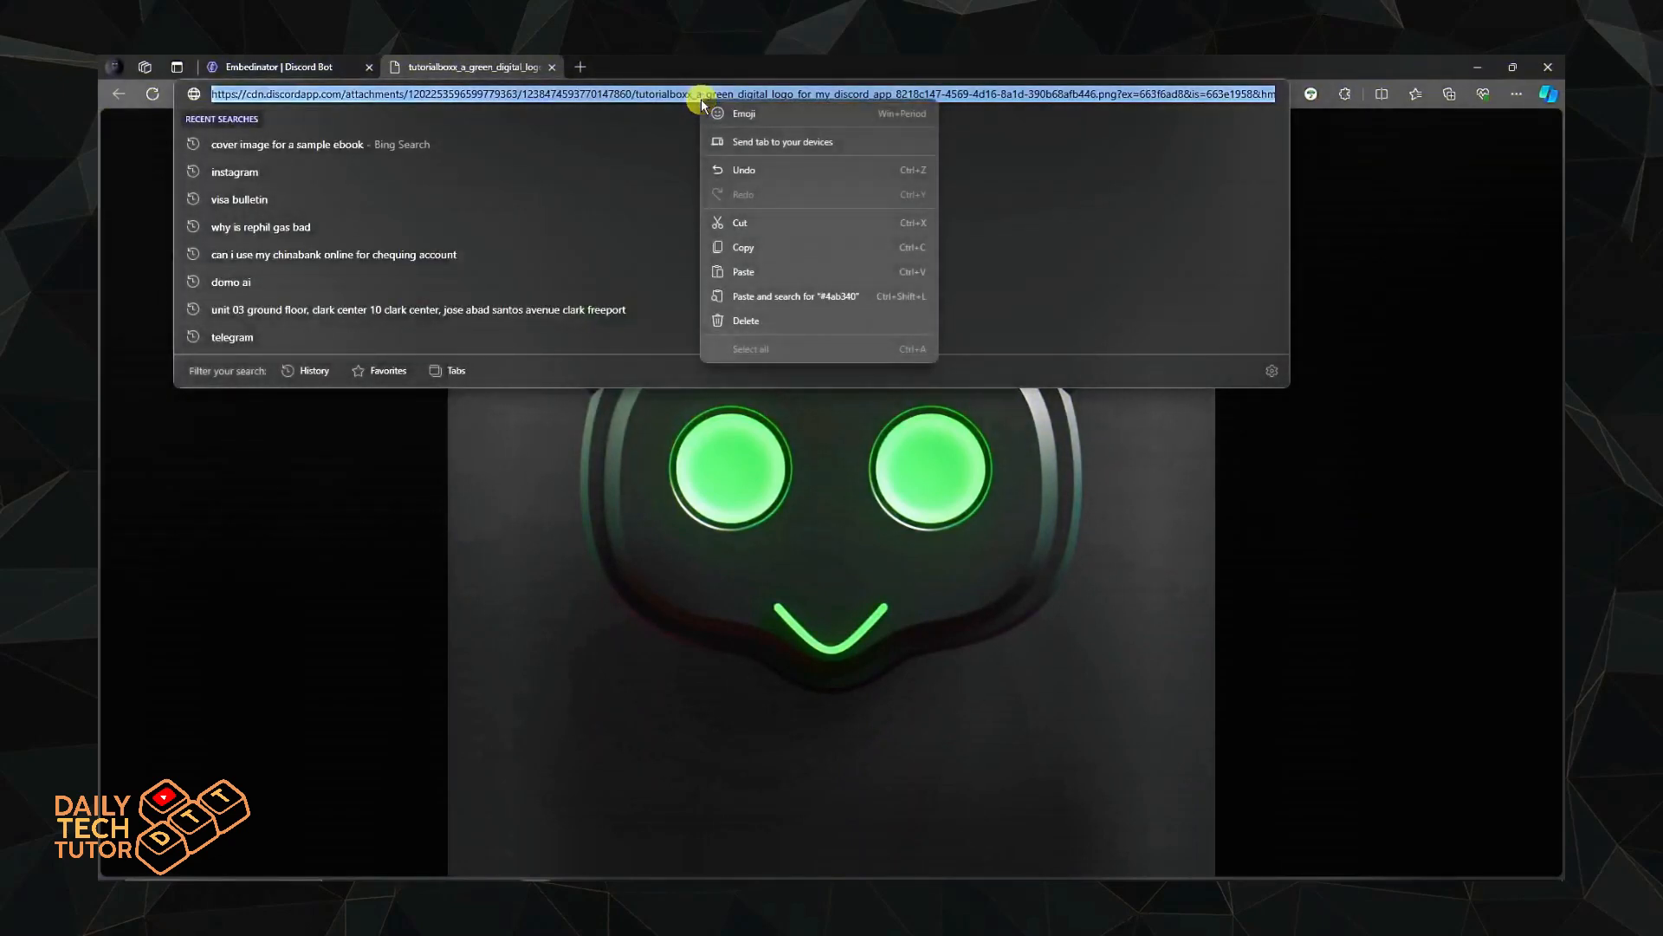
click(720, 223)
click(365, 589)
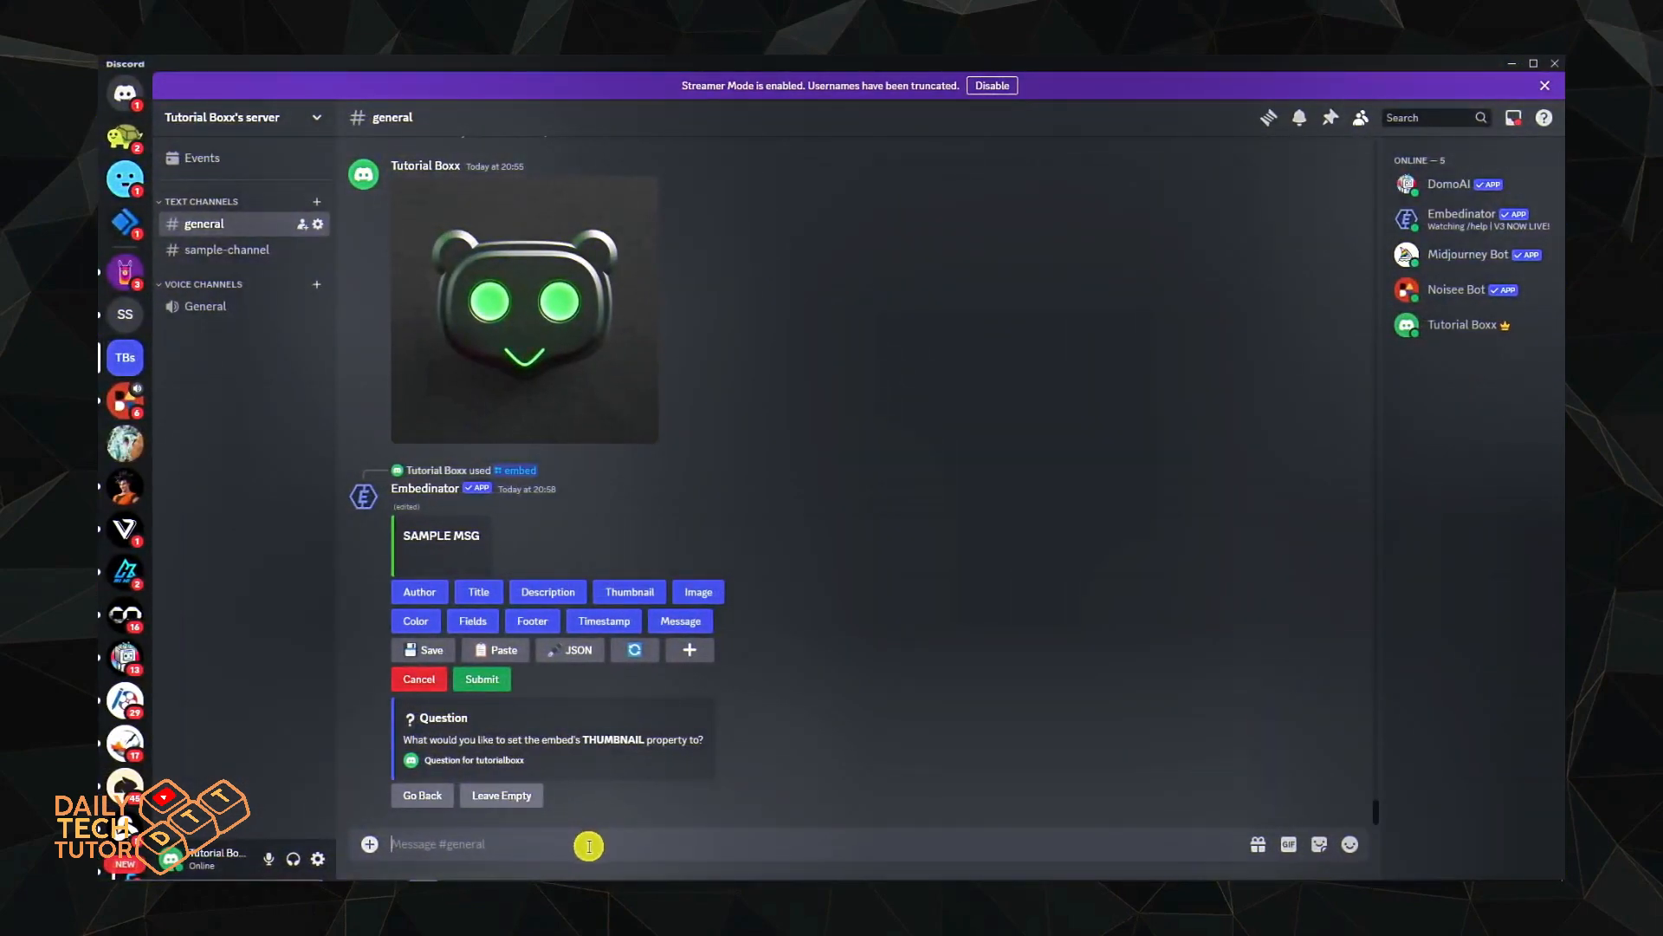
click(588, 844)
key(ctrl+v)
key(Return)
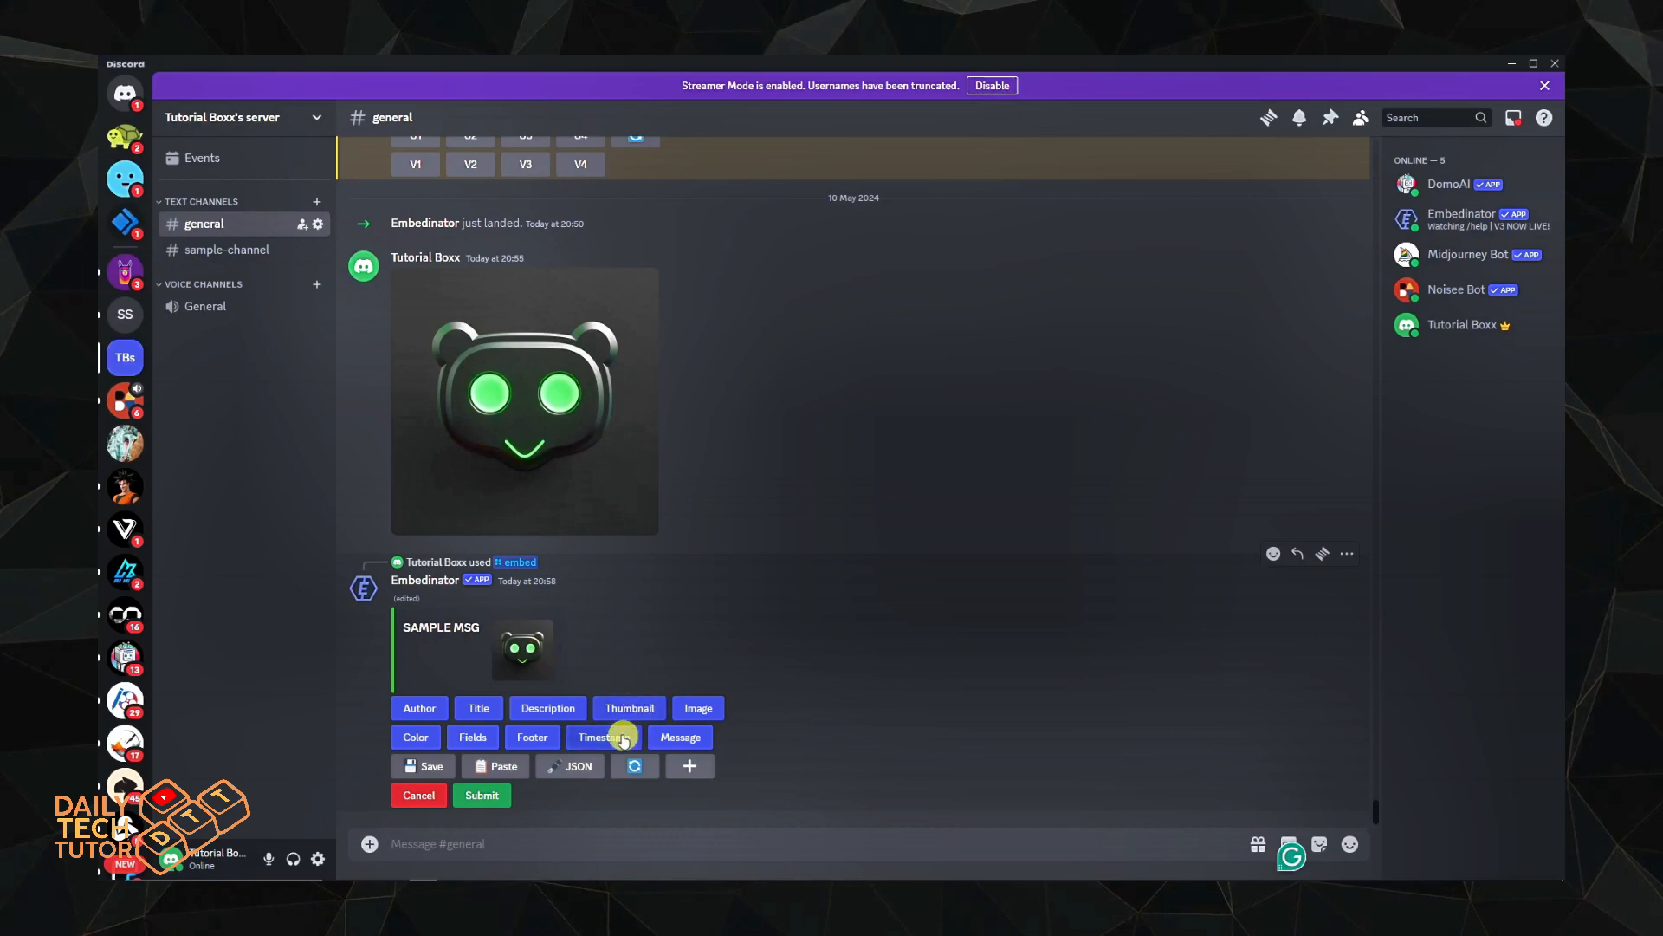
Start setting the embed's main image and open Midjourney's Image #2 of "a digital style logo for a discord icon, pixels, 64 bit" in the browser
click(700, 711)
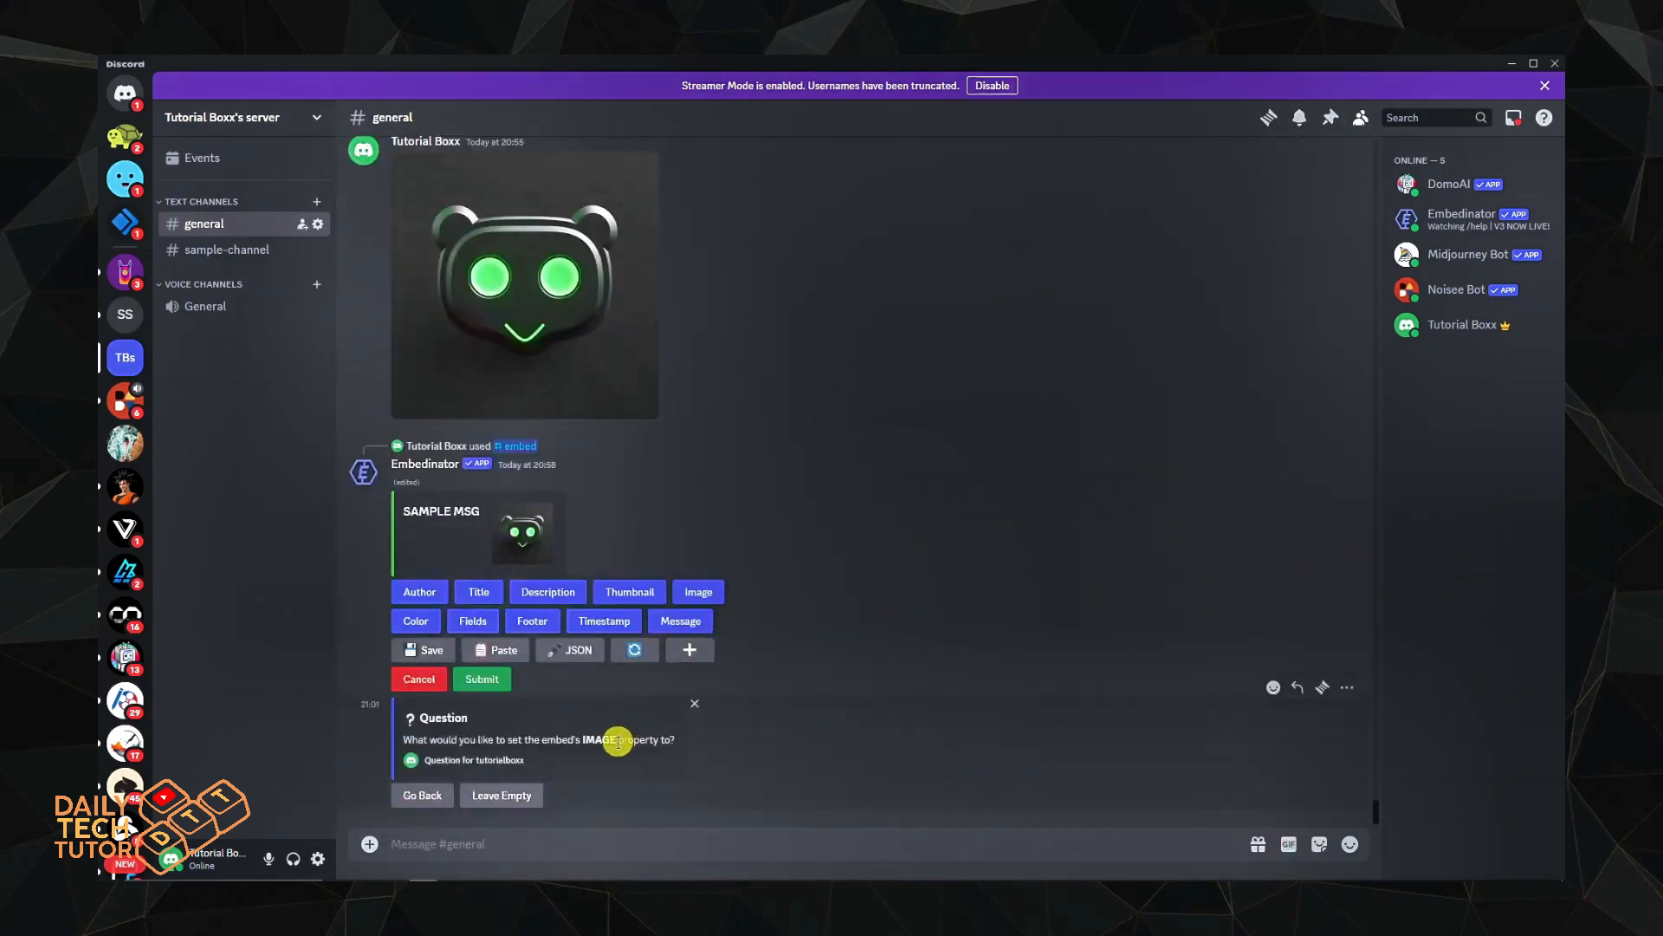
scroll(791, 726, up, 15)
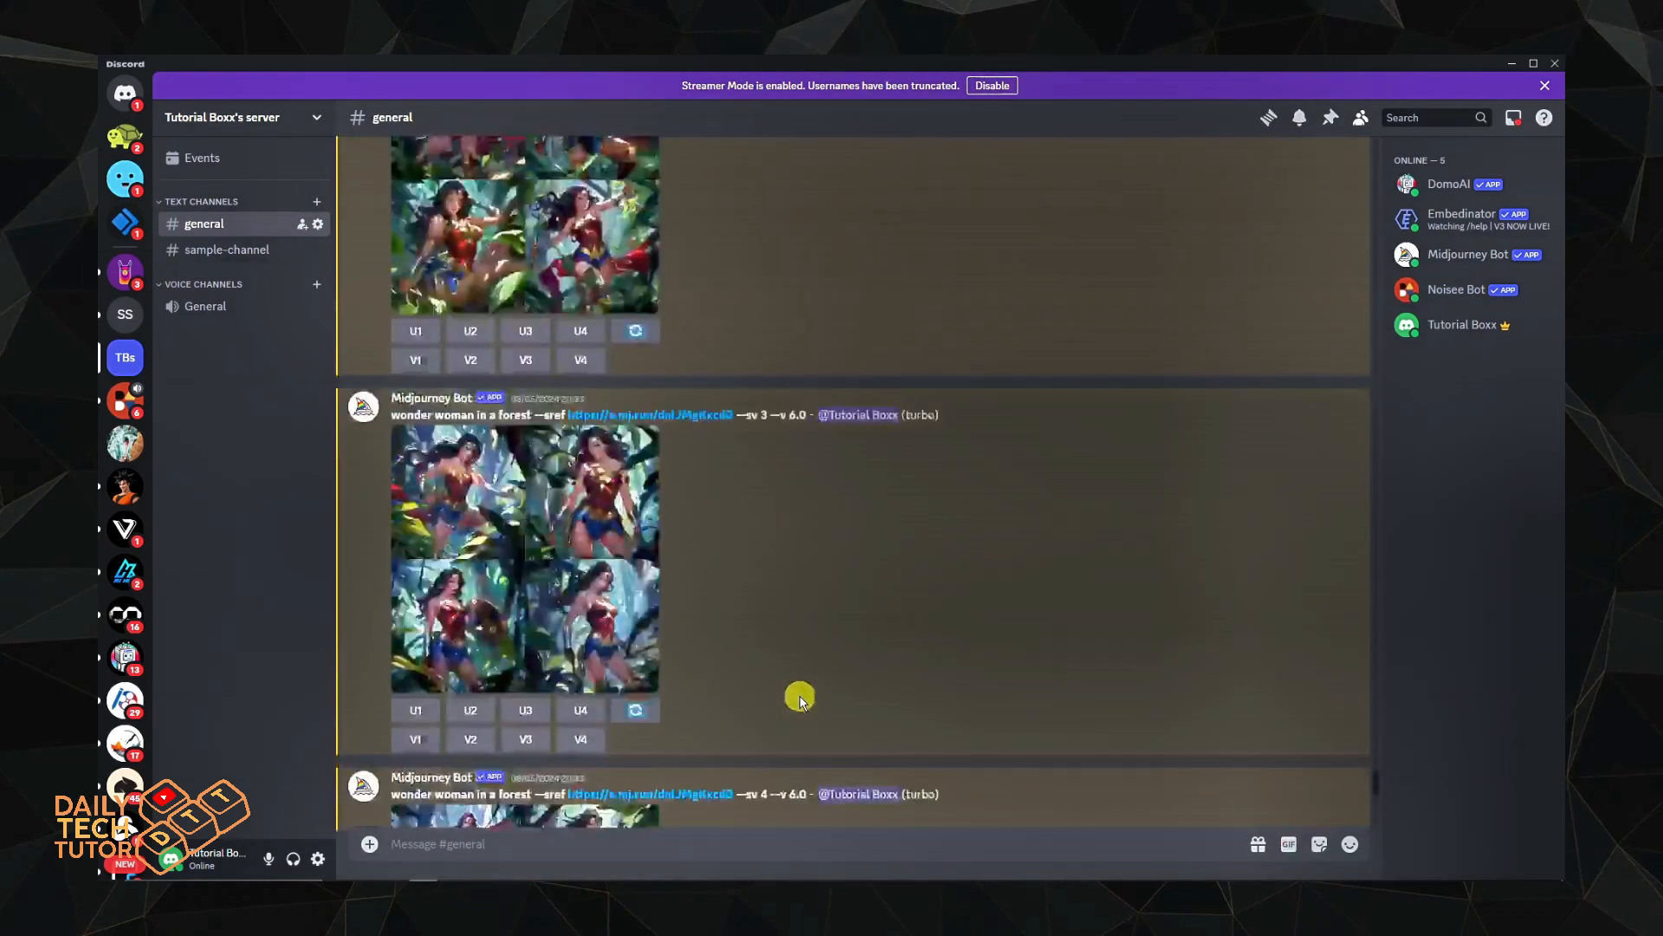
scroll(800, 700, up, 15)
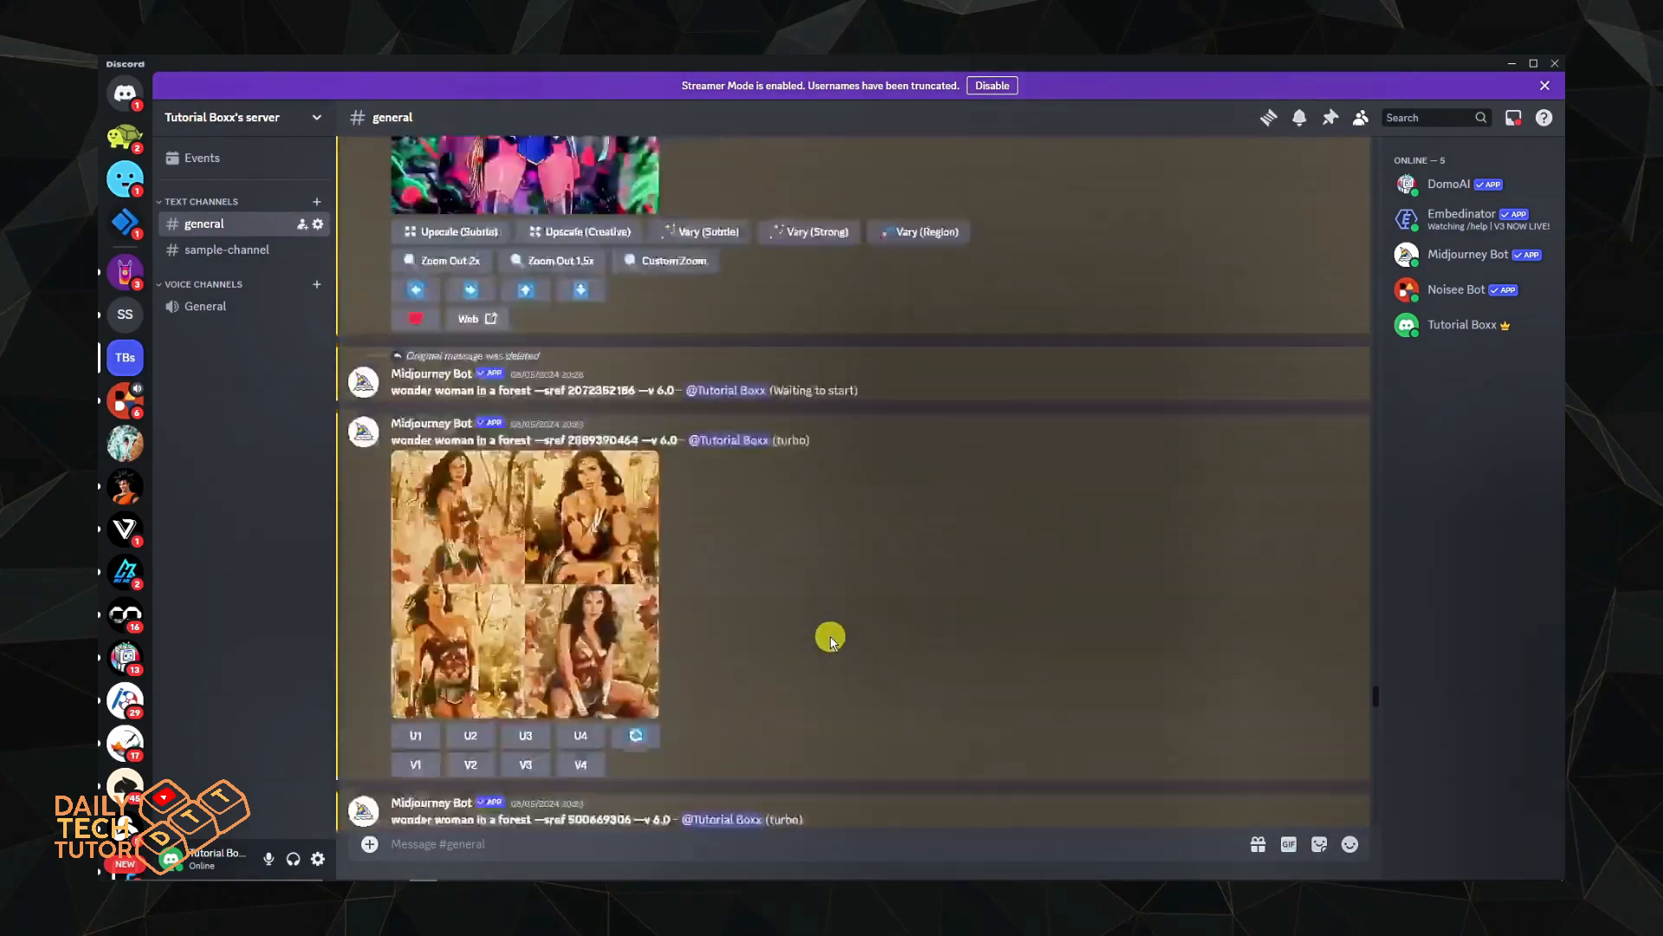
scroll(830, 639, up, 15)
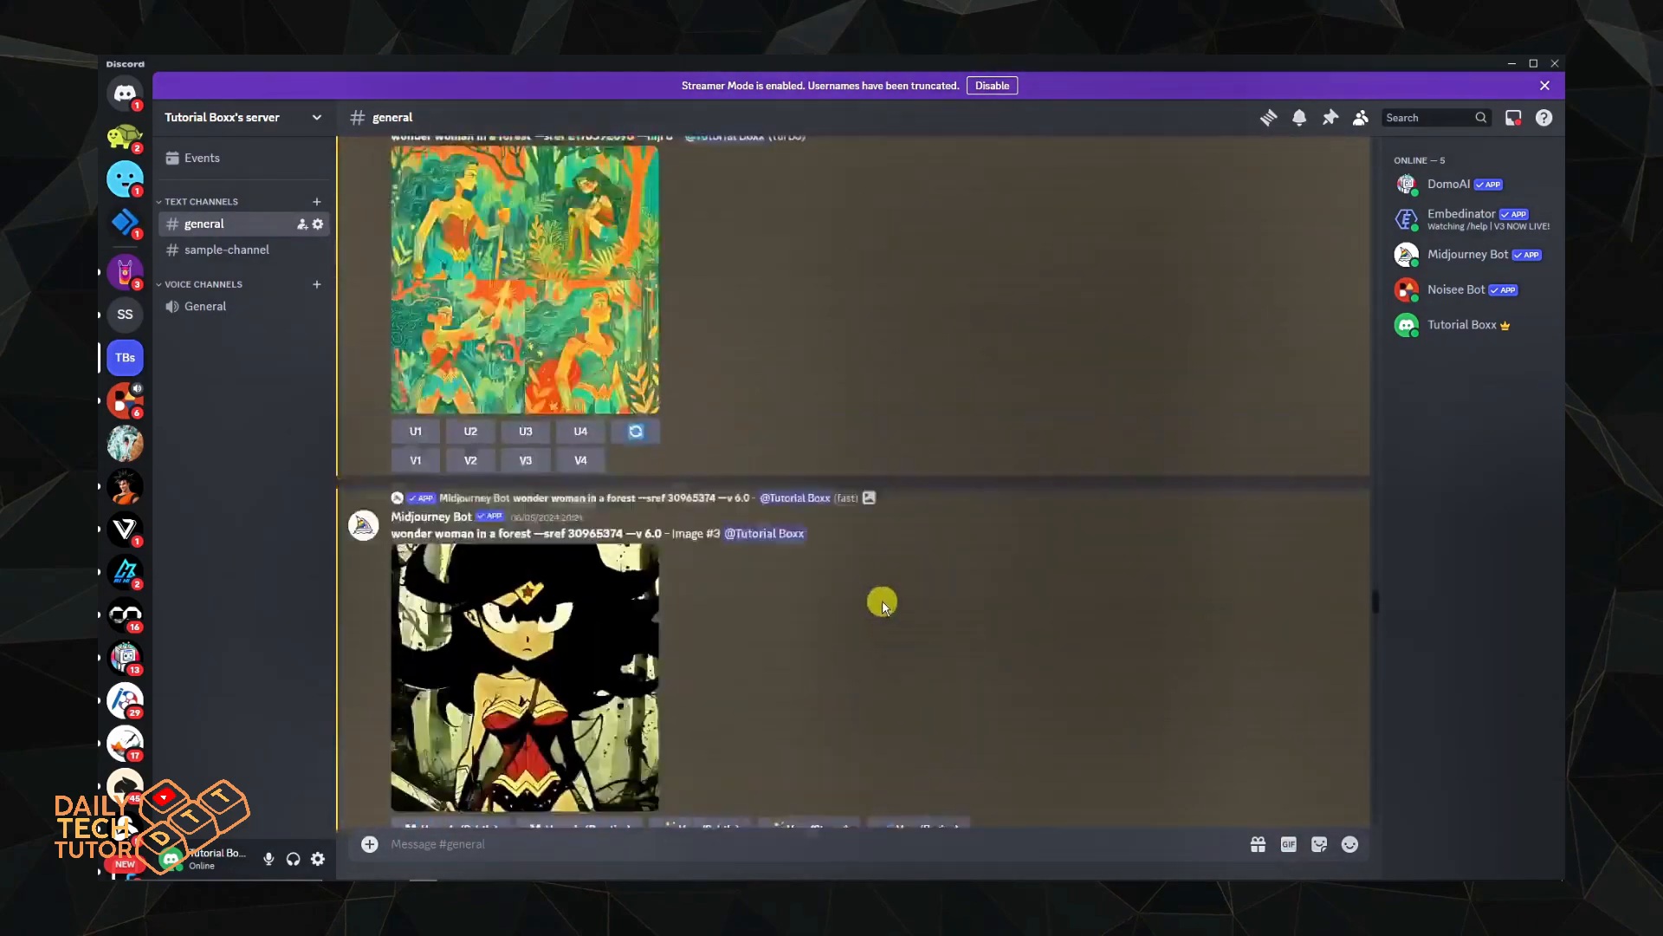
scroll(892, 601, up, 15)
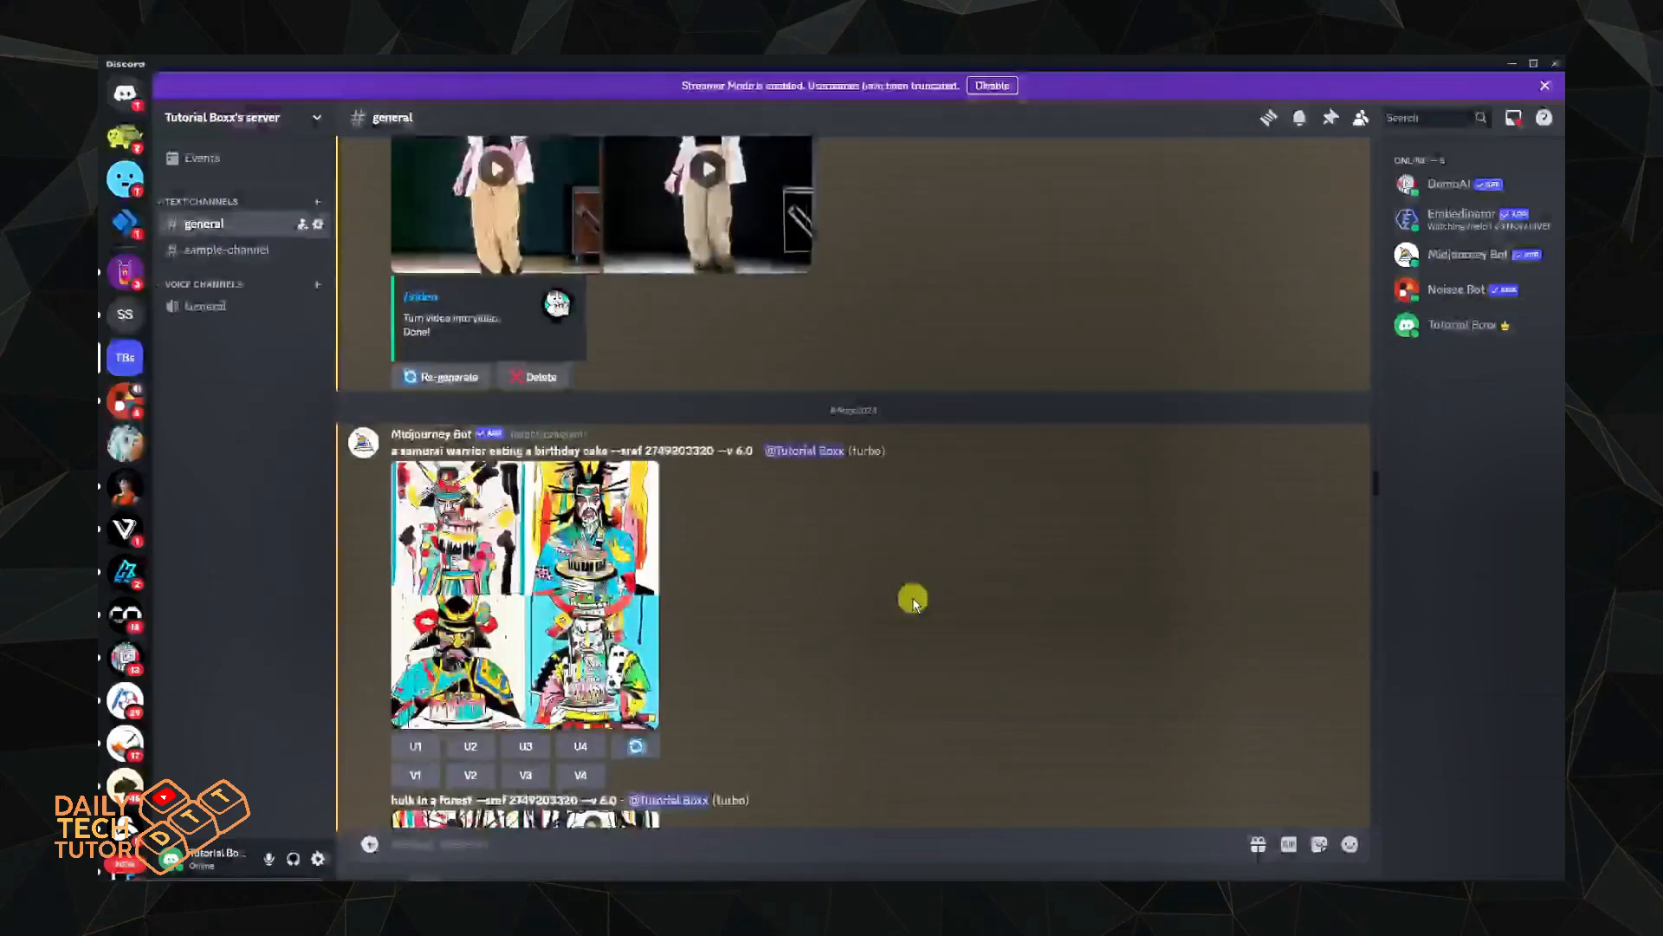
scroll(913, 599, up, 15)
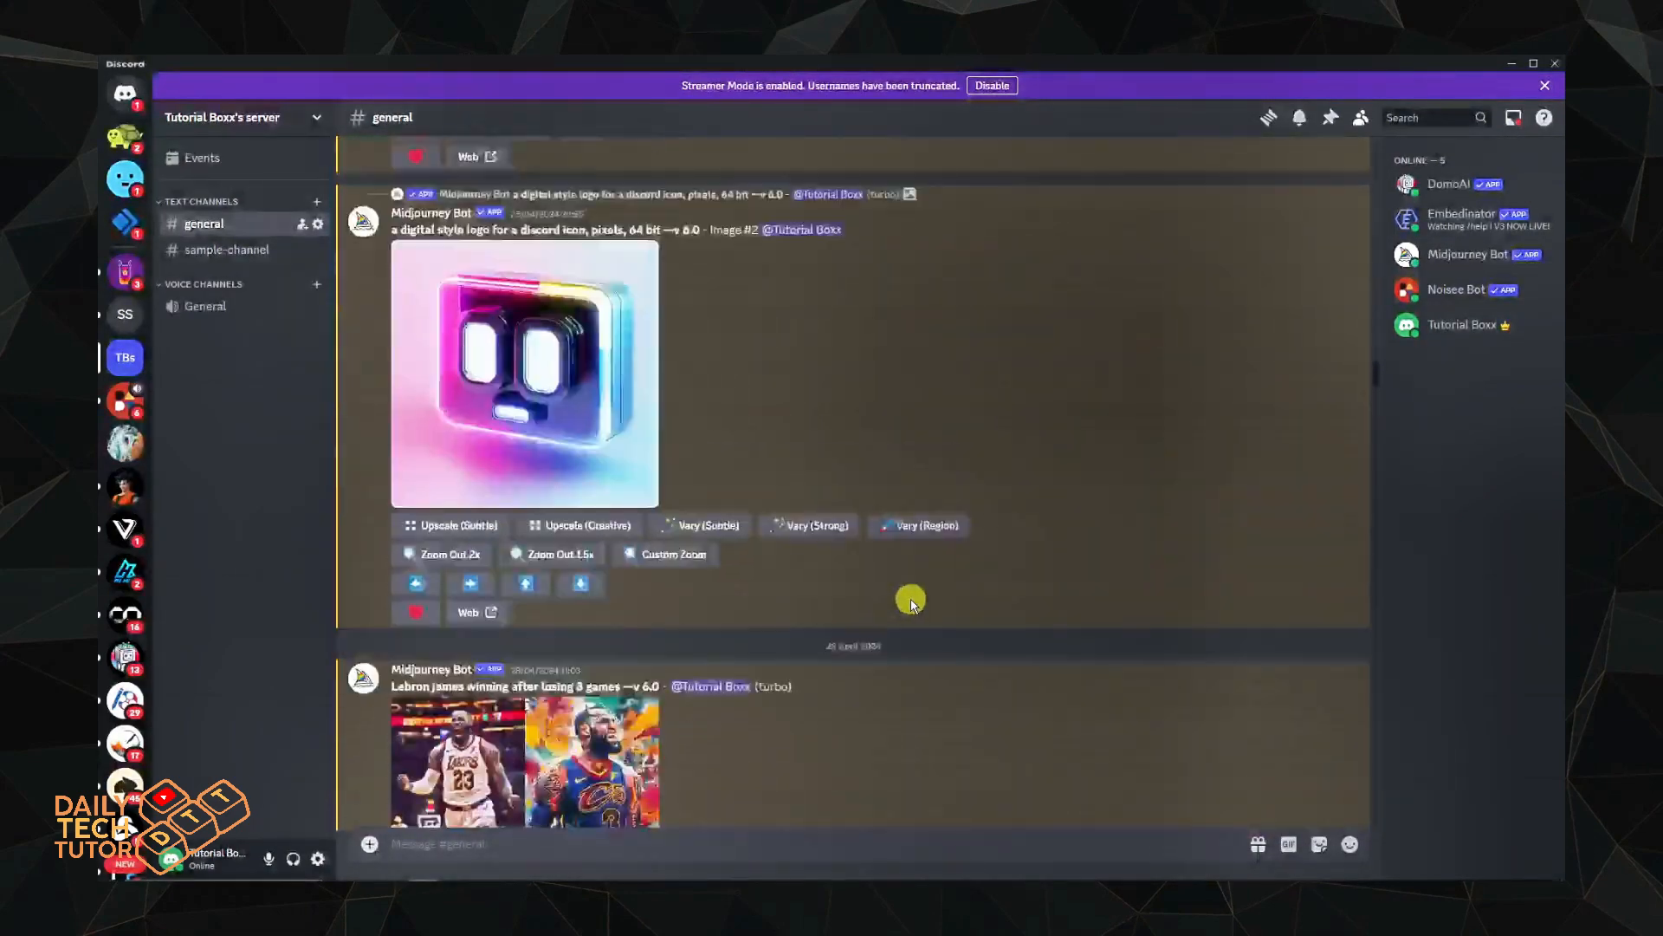
scroll(912, 600, up, 5)
scroll(910, 598, down, 5)
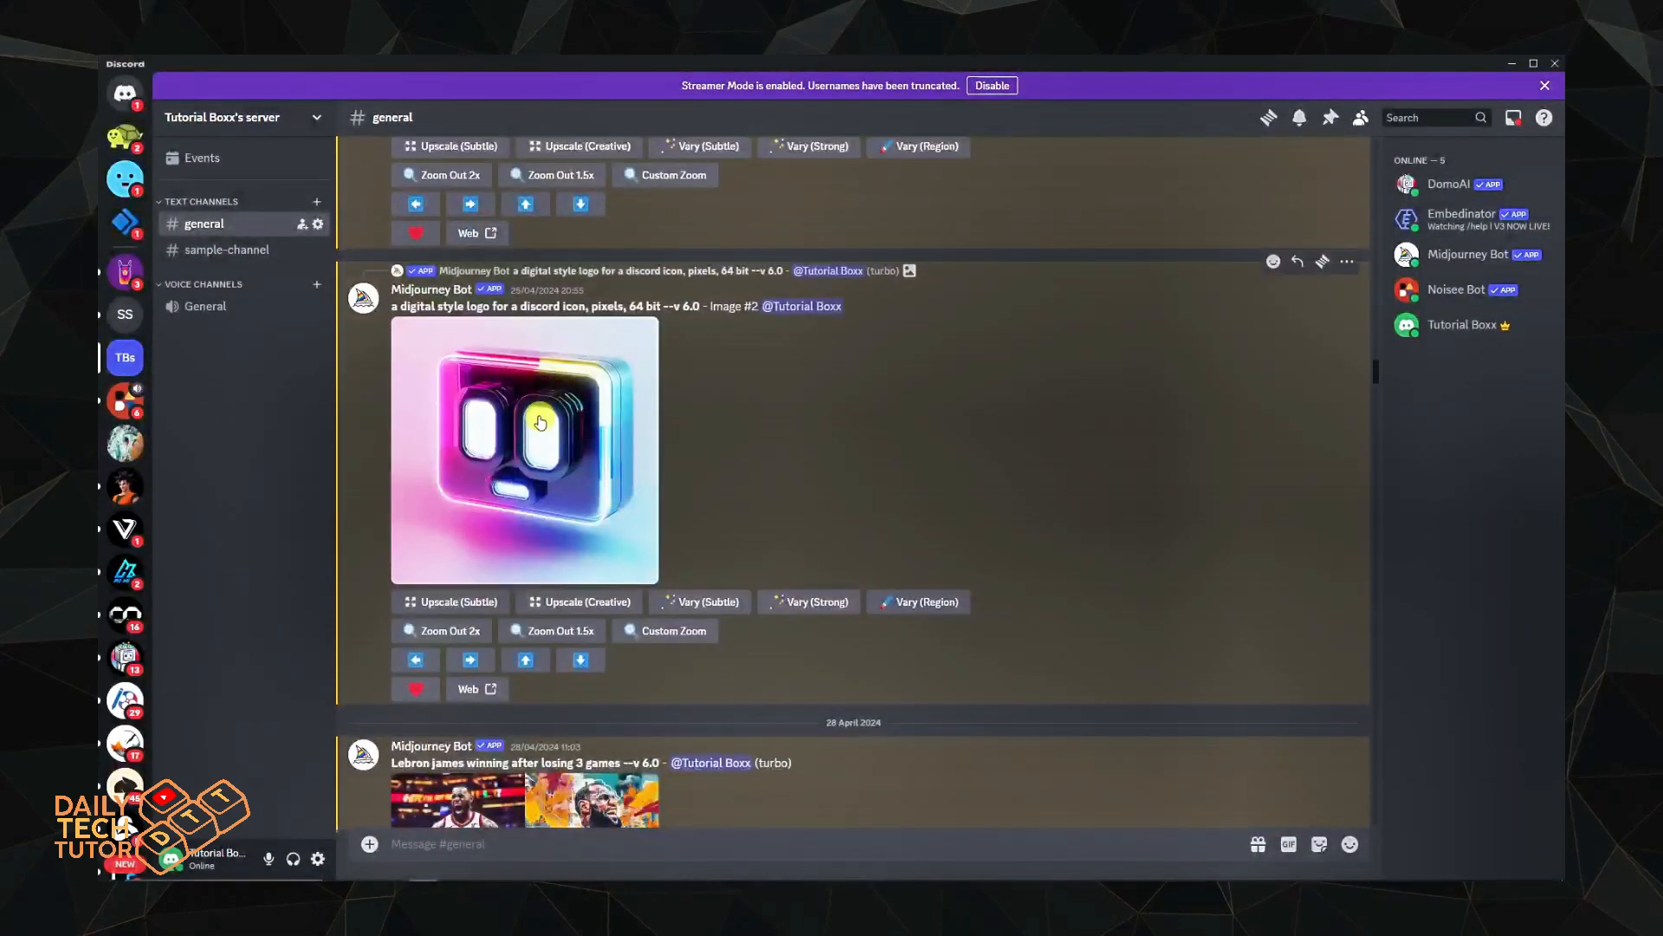
click(540, 422)
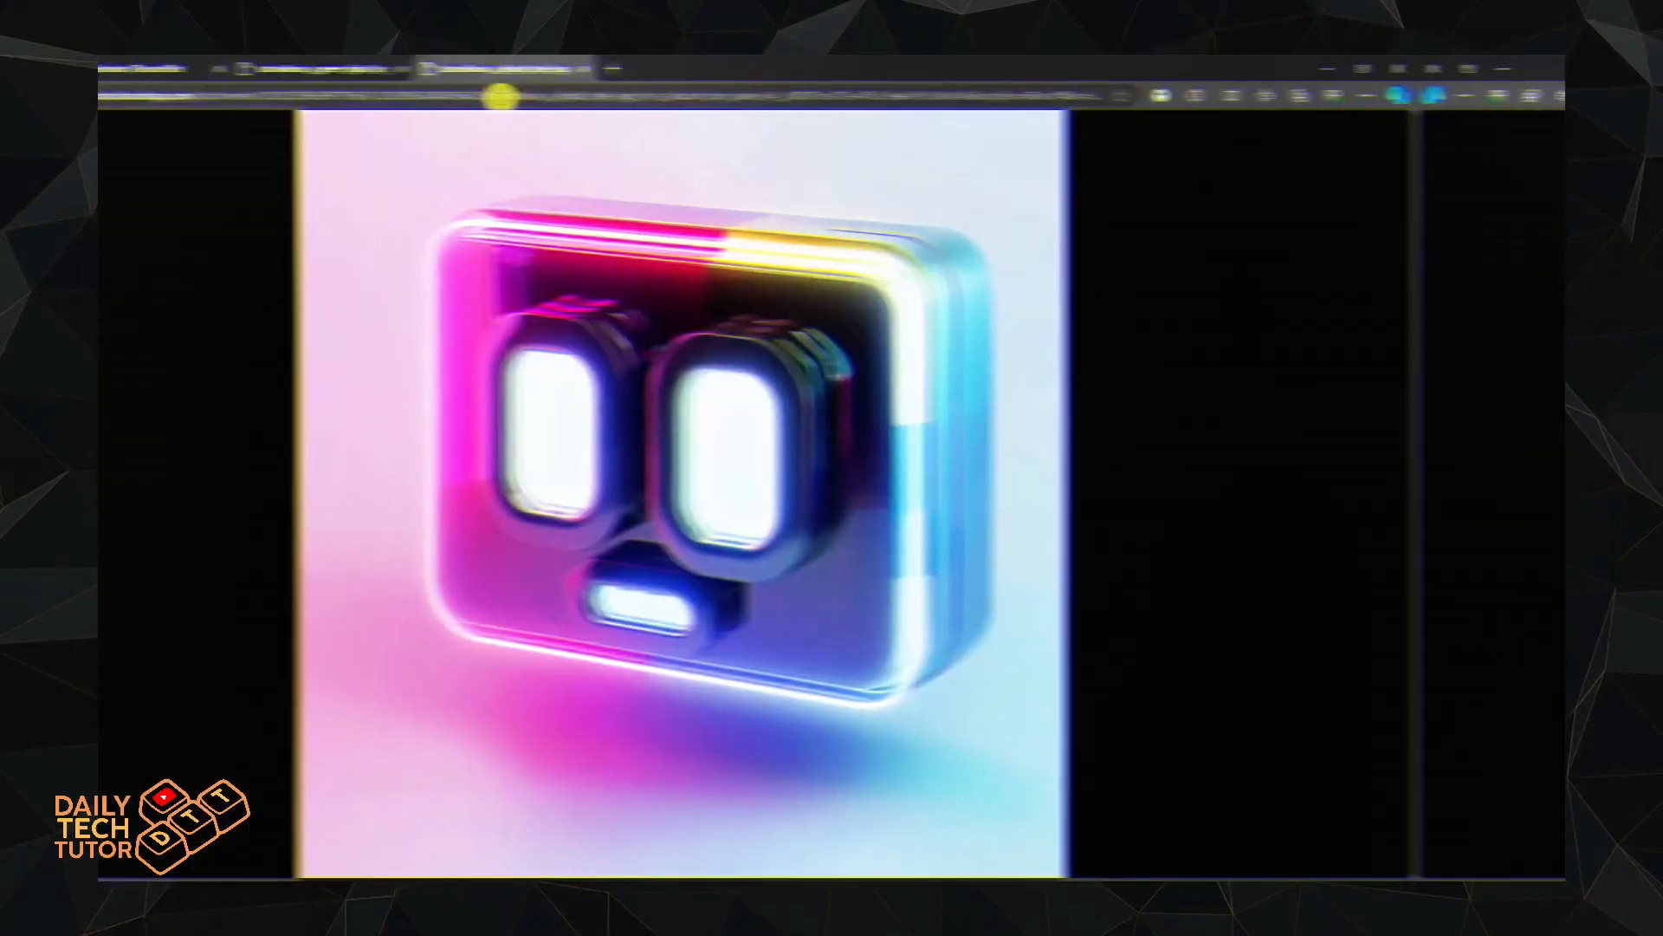
Copy the digital style logo's full image URL and submit it as the embed's image
click(644, 97)
right_click(648, 93)
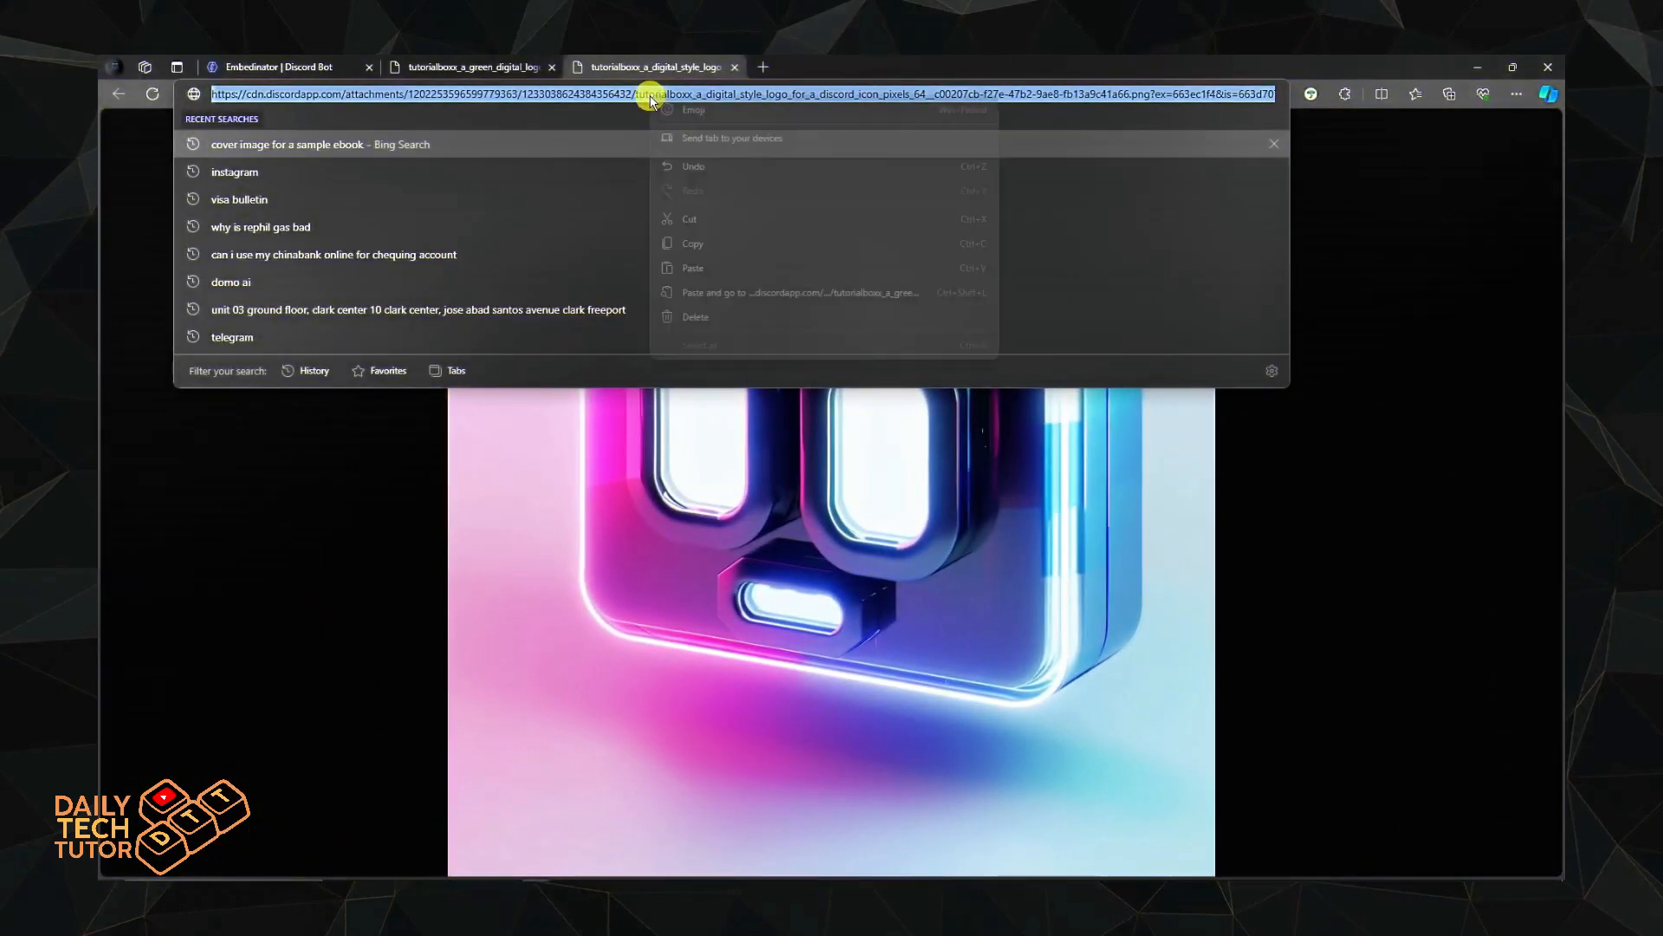
click(703, 218)
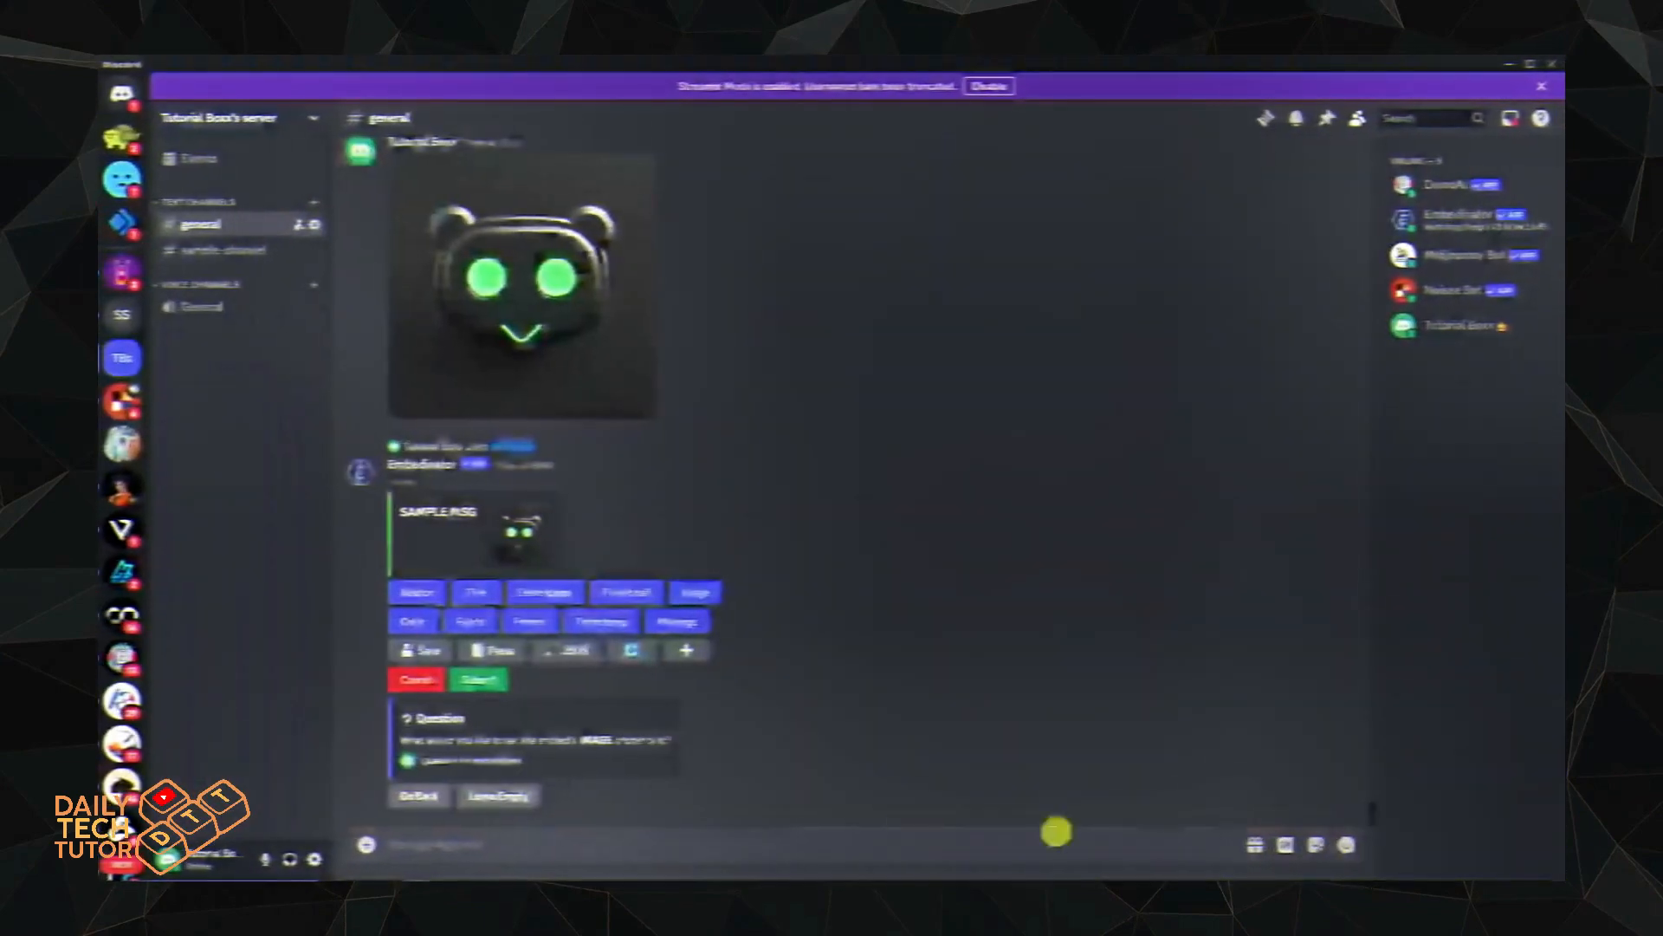
key(ctrl+v)
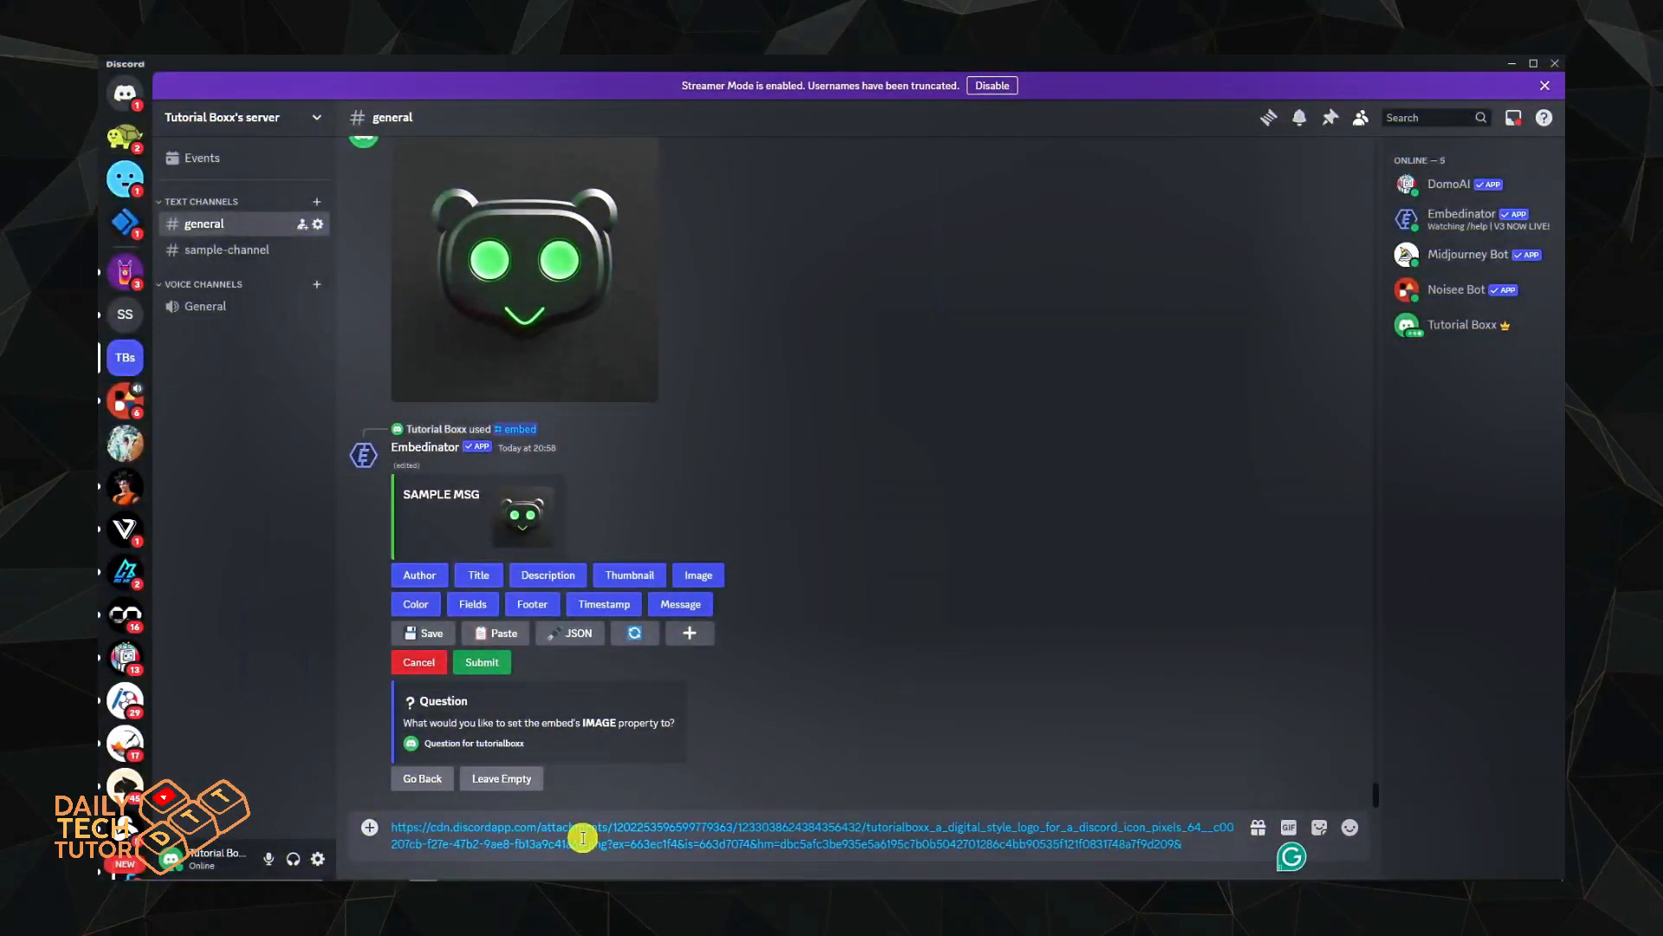
key(Return)
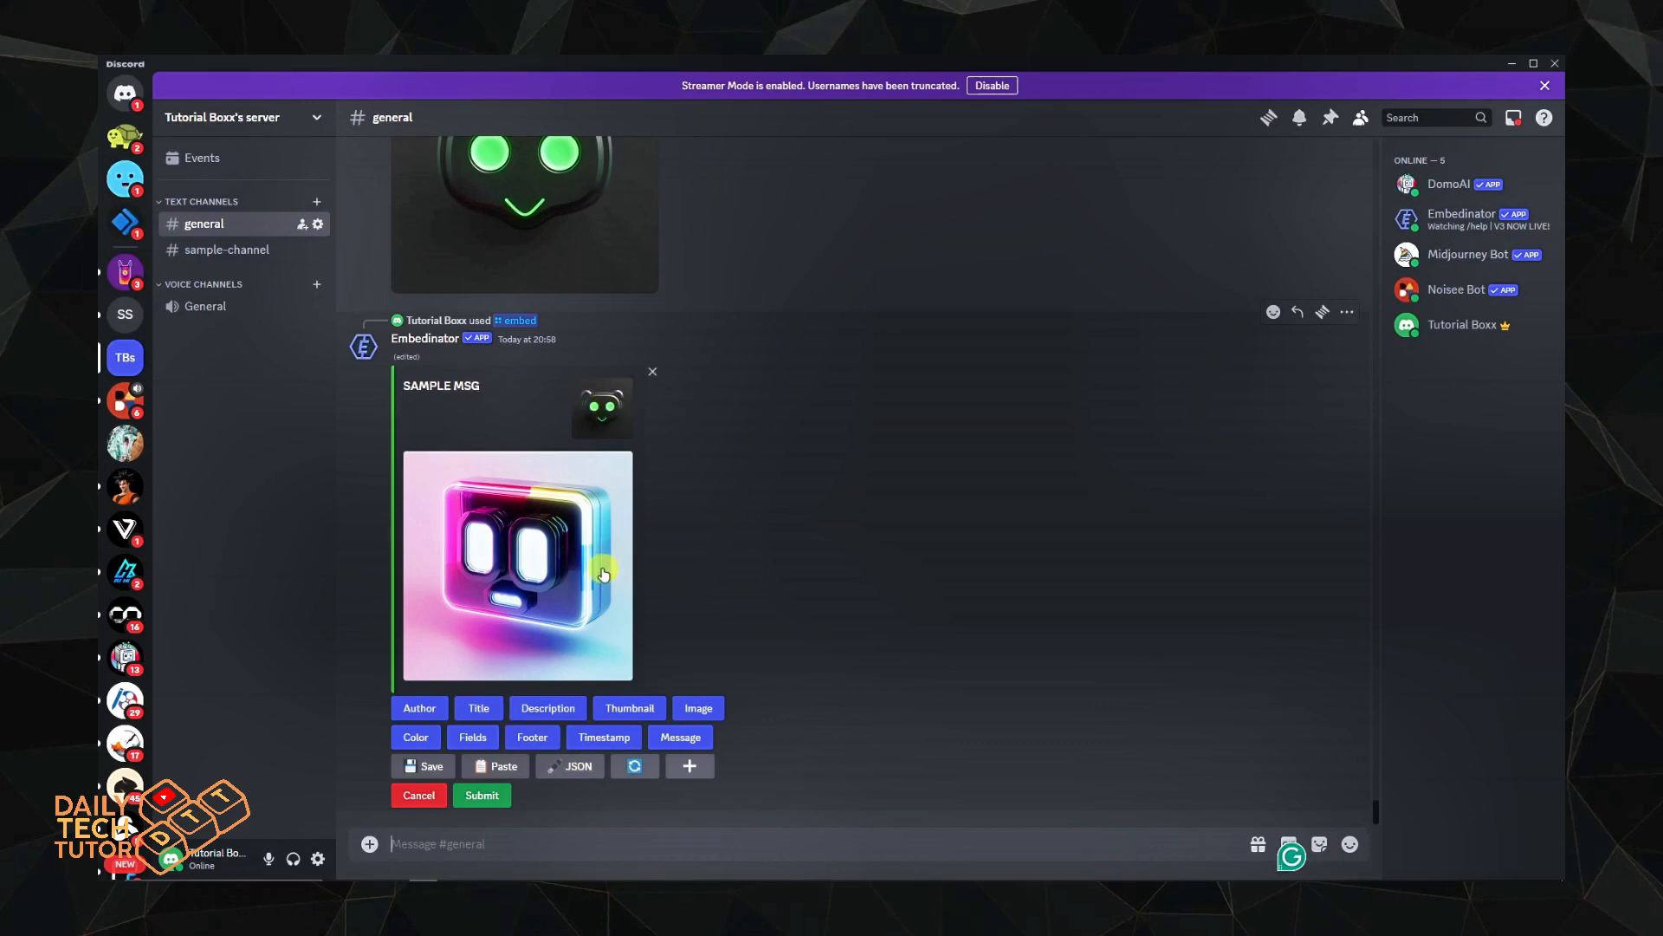
Draft the embed's description as "SAMPLE DESCRIPTION", followed by a blank line and a "Youtube Channel =" line
click(556, 711)
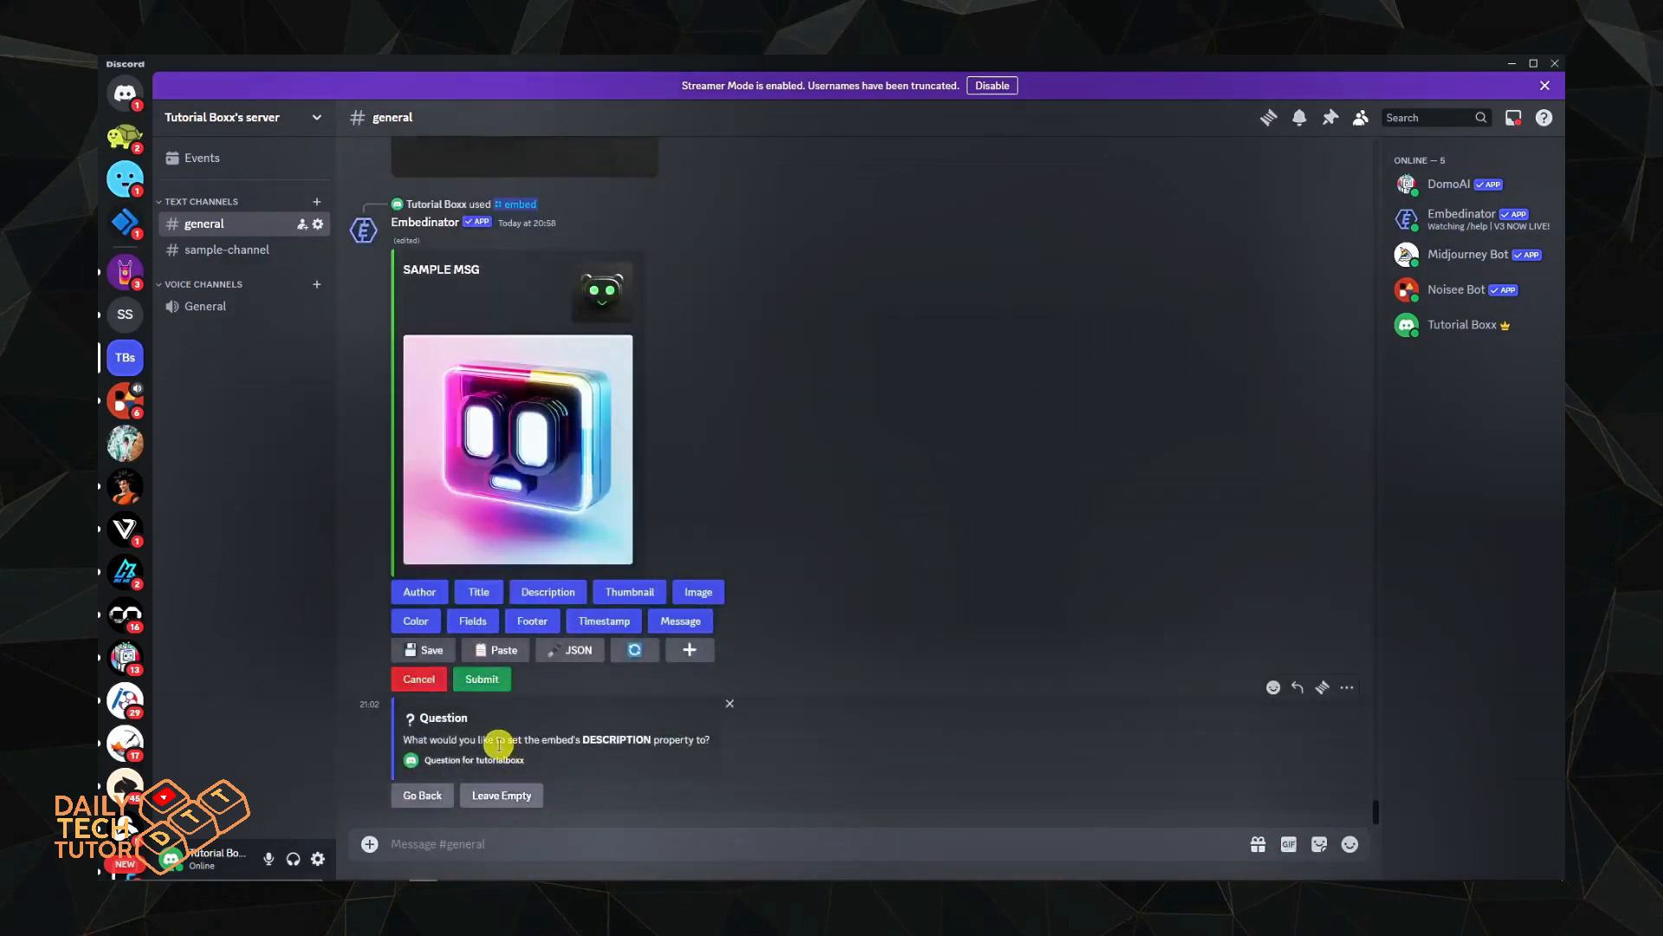
click(589, 839)
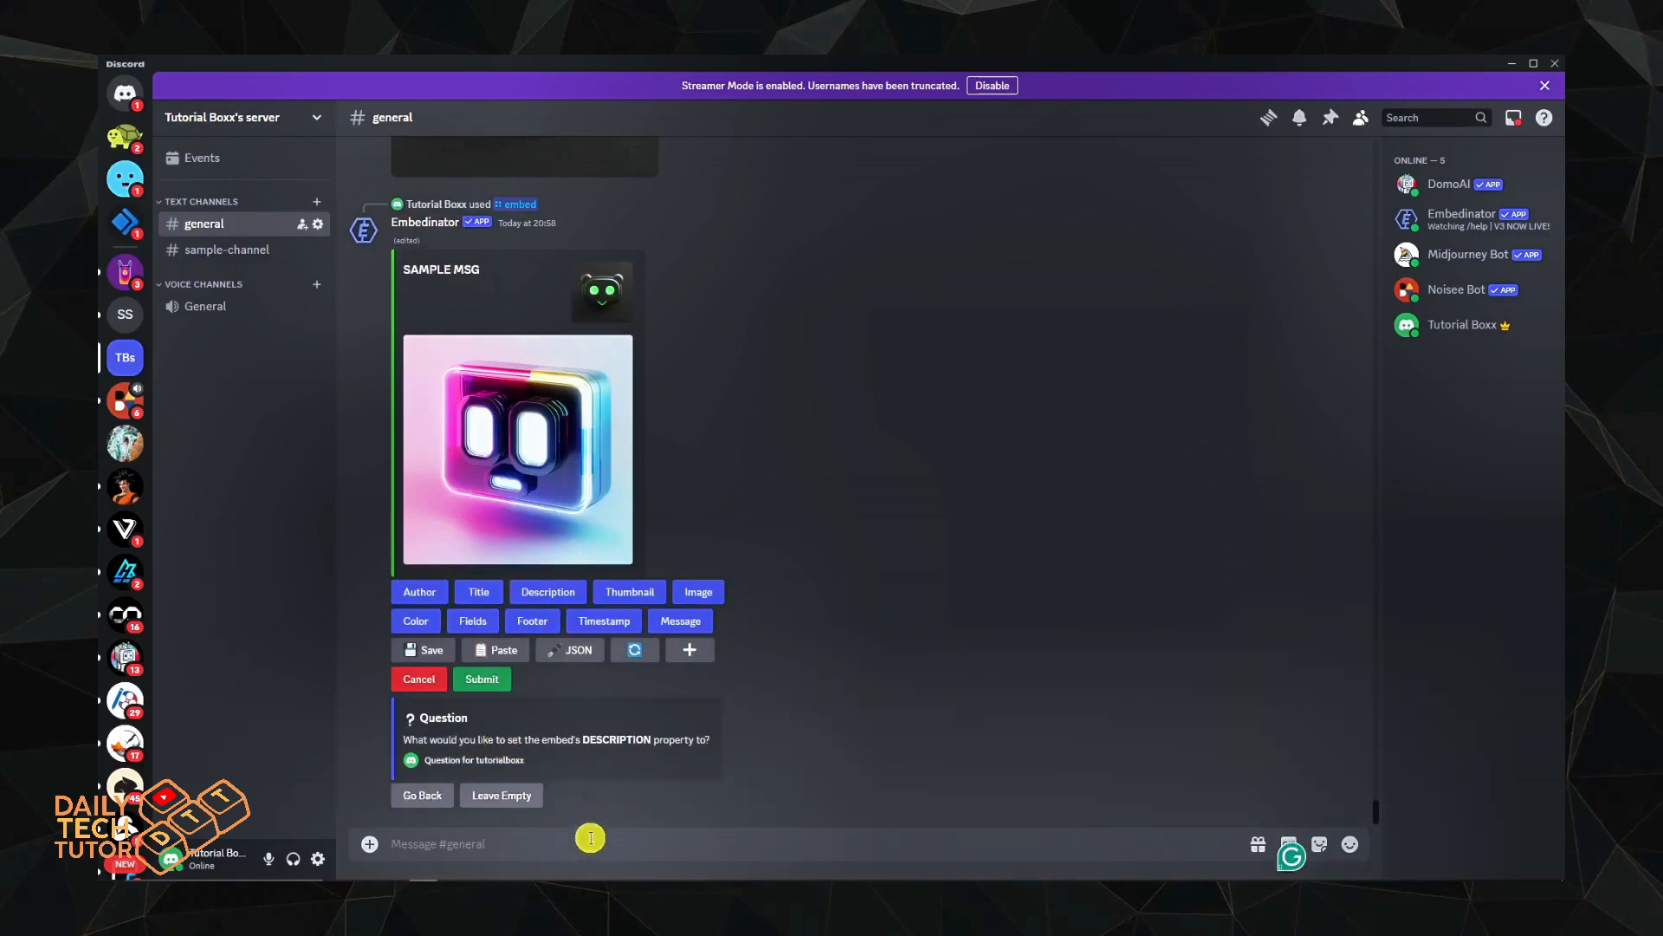
text(SA)
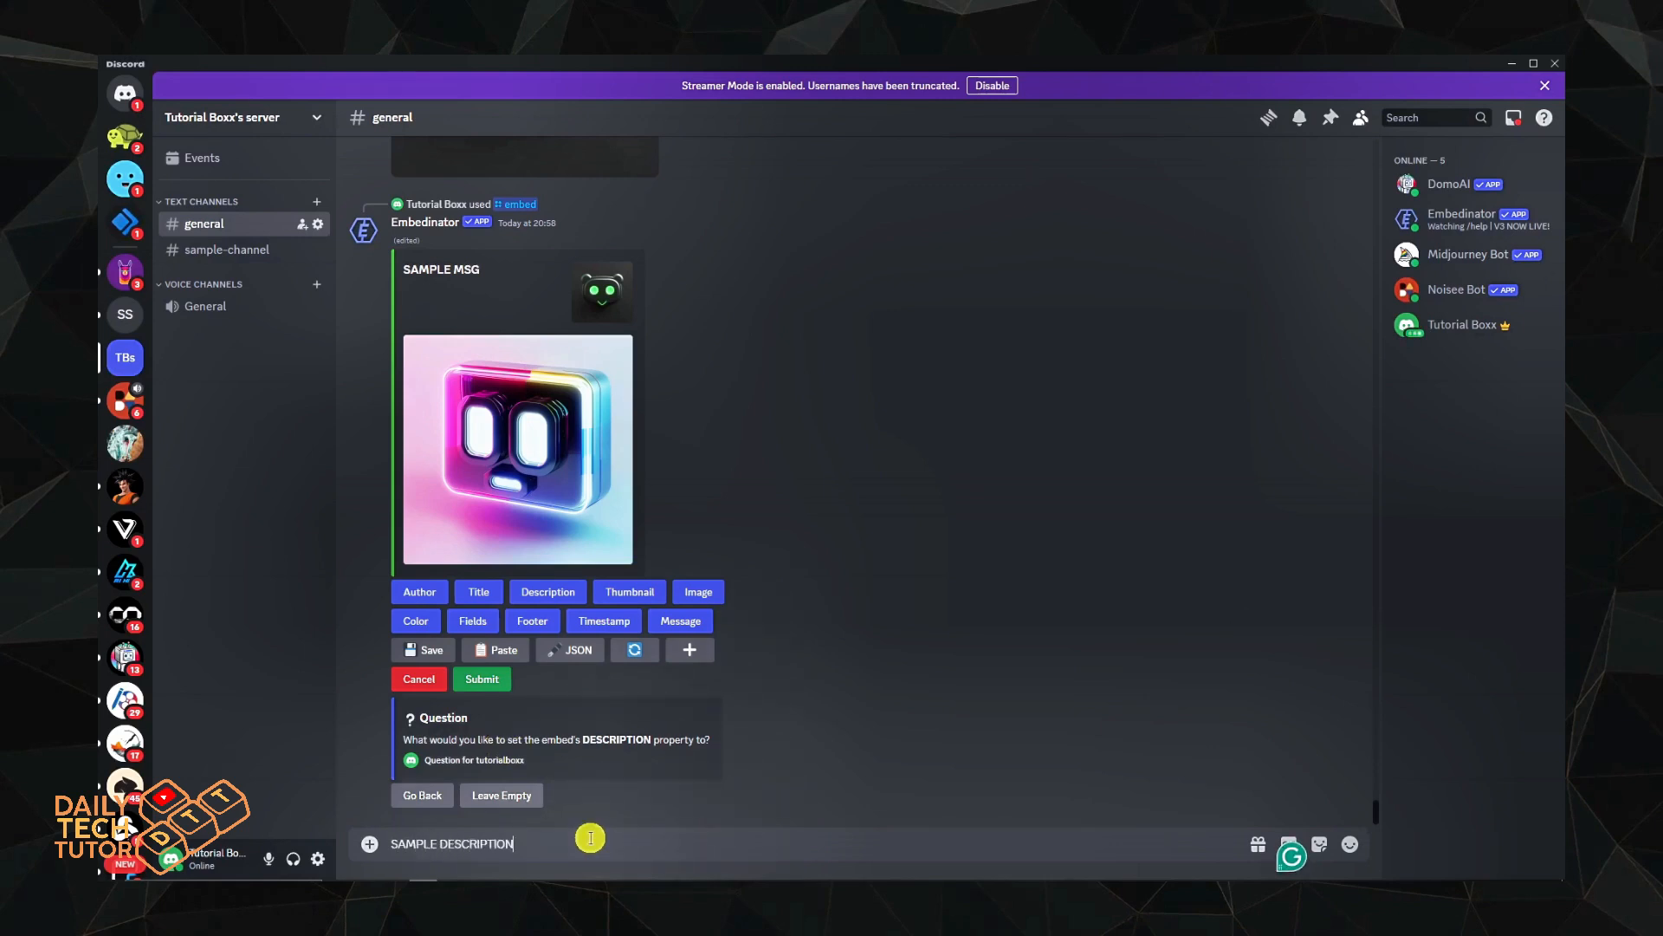
text(MPLE DESCRIPTION)
key(shift+Return)
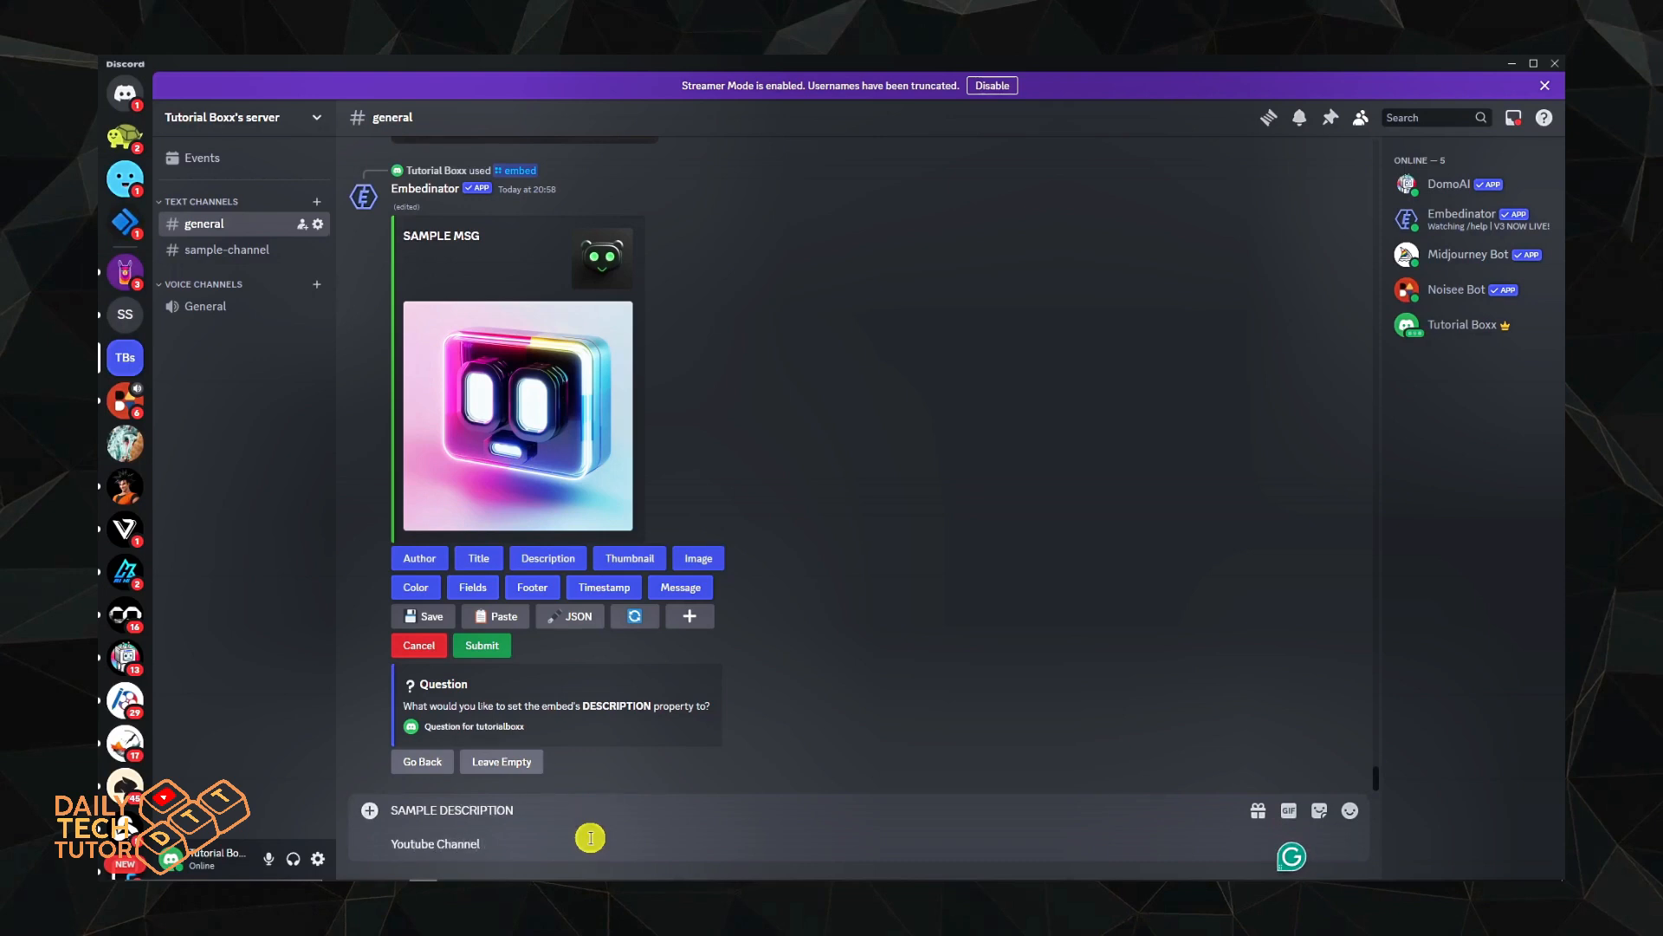
key(ctrl+v)
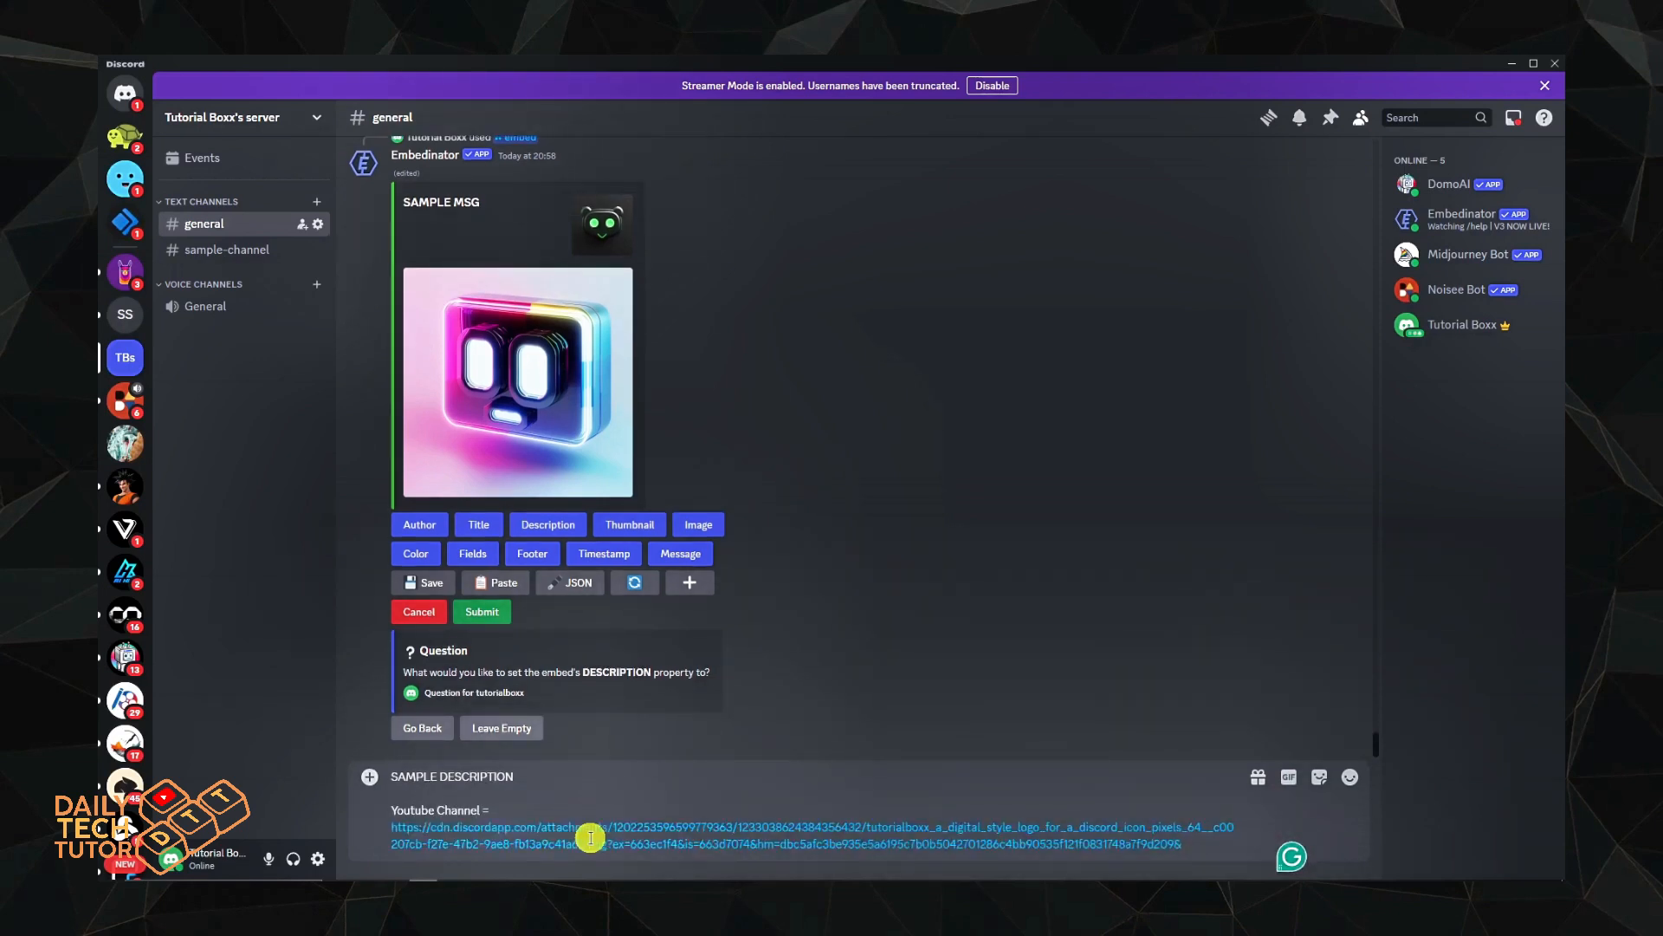
drag(1207, 849, 381, 828)
key(BackSpace)
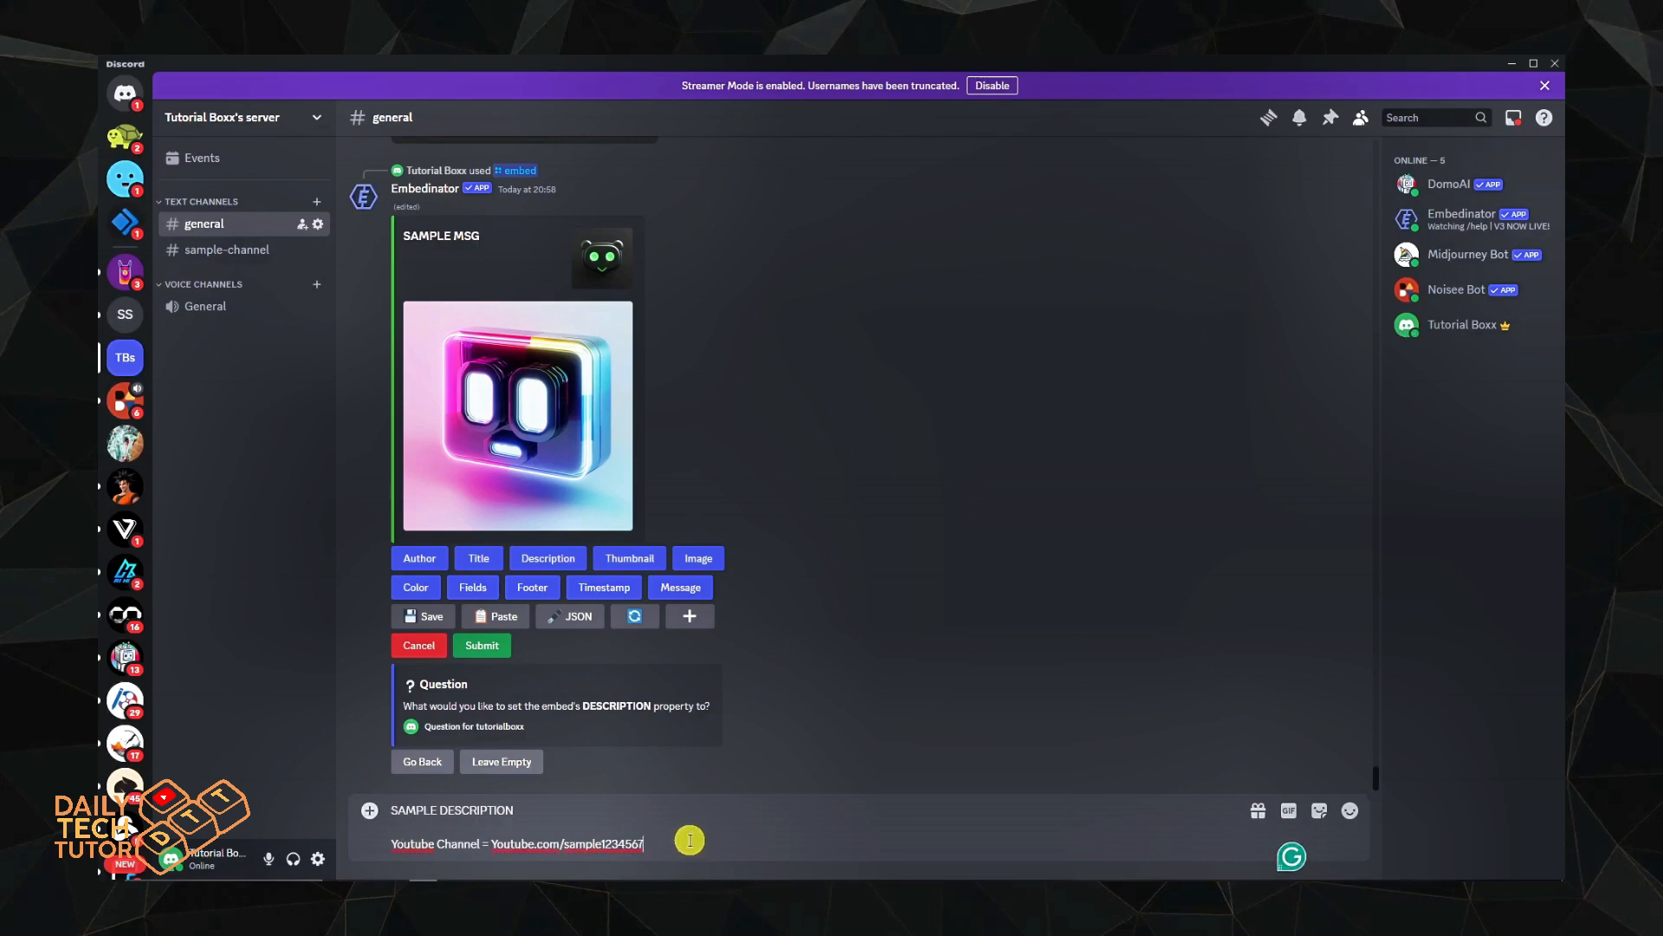
Complete the Youtube Channel line with "Youtube.com/sample1234567" and submit the embed's description
key(Return)
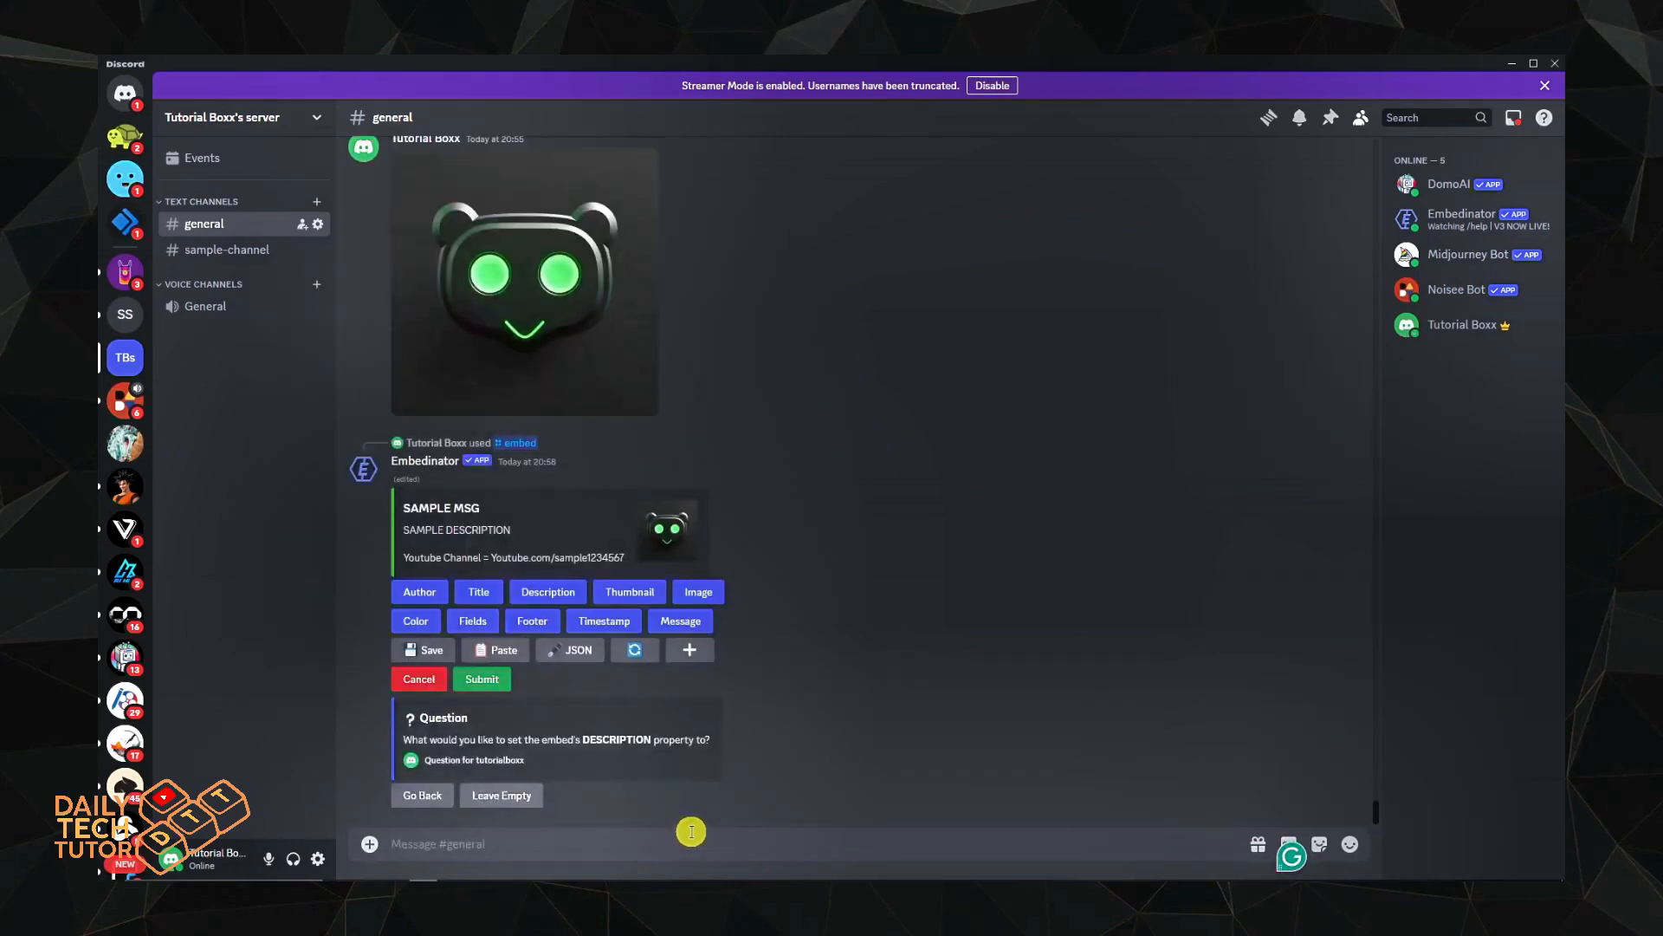
drag(400, 414, 541, 433)
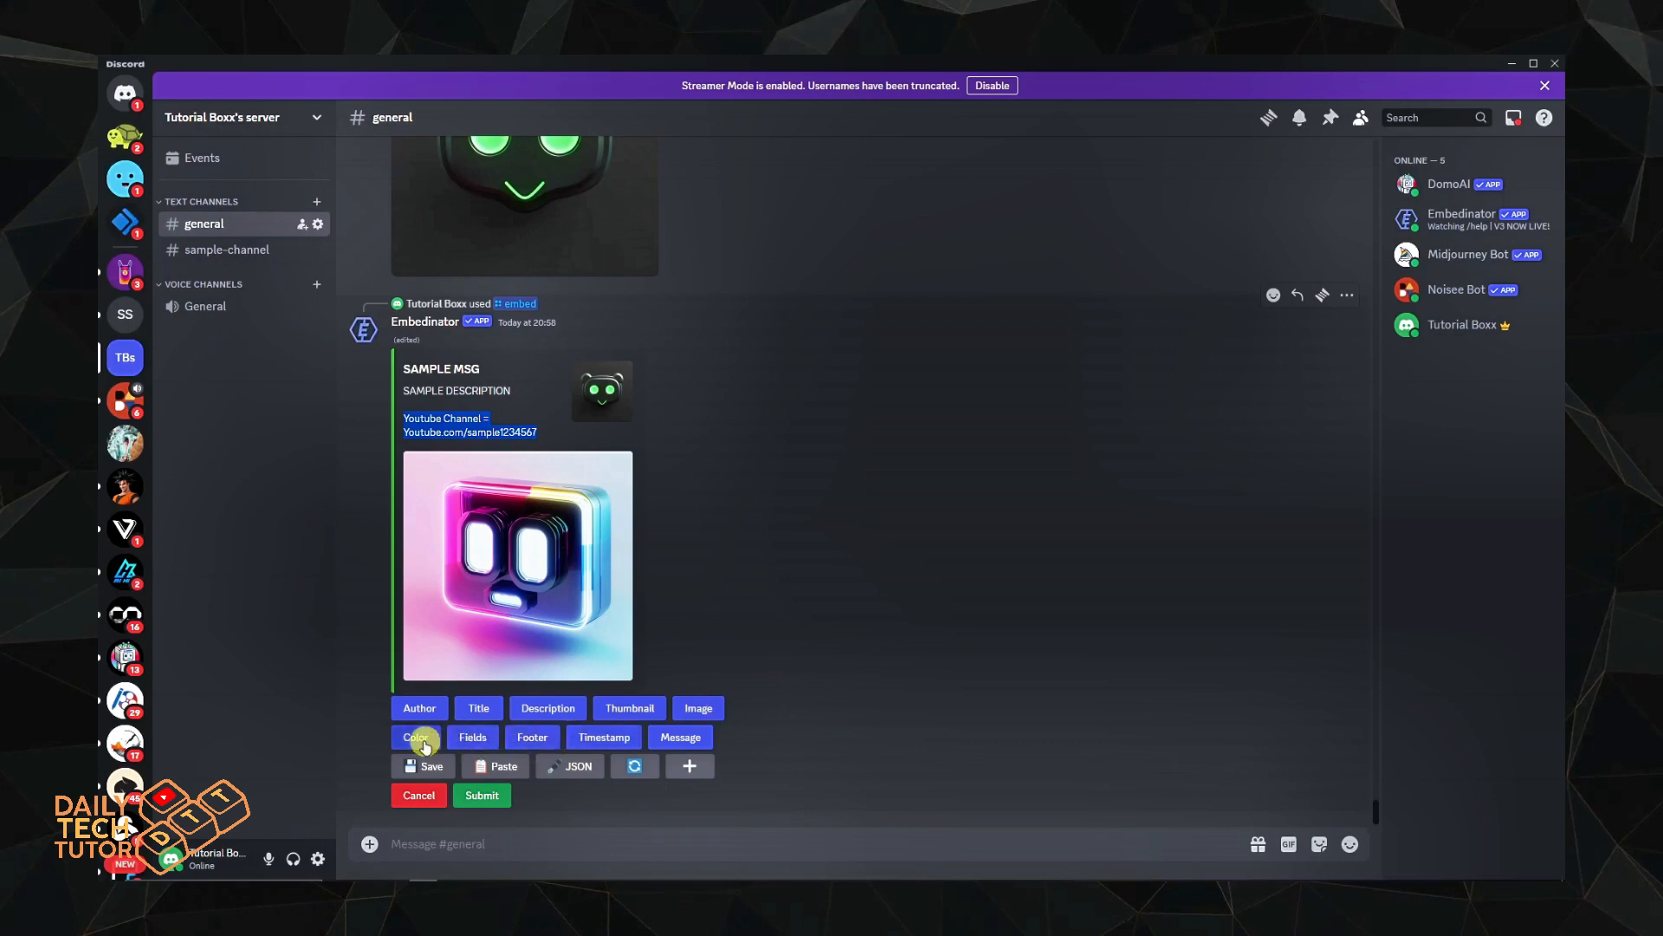
Add a timestamp to the embed and set its footer text to "Footer", leaving the footer icon URL empty
click(604, 736)
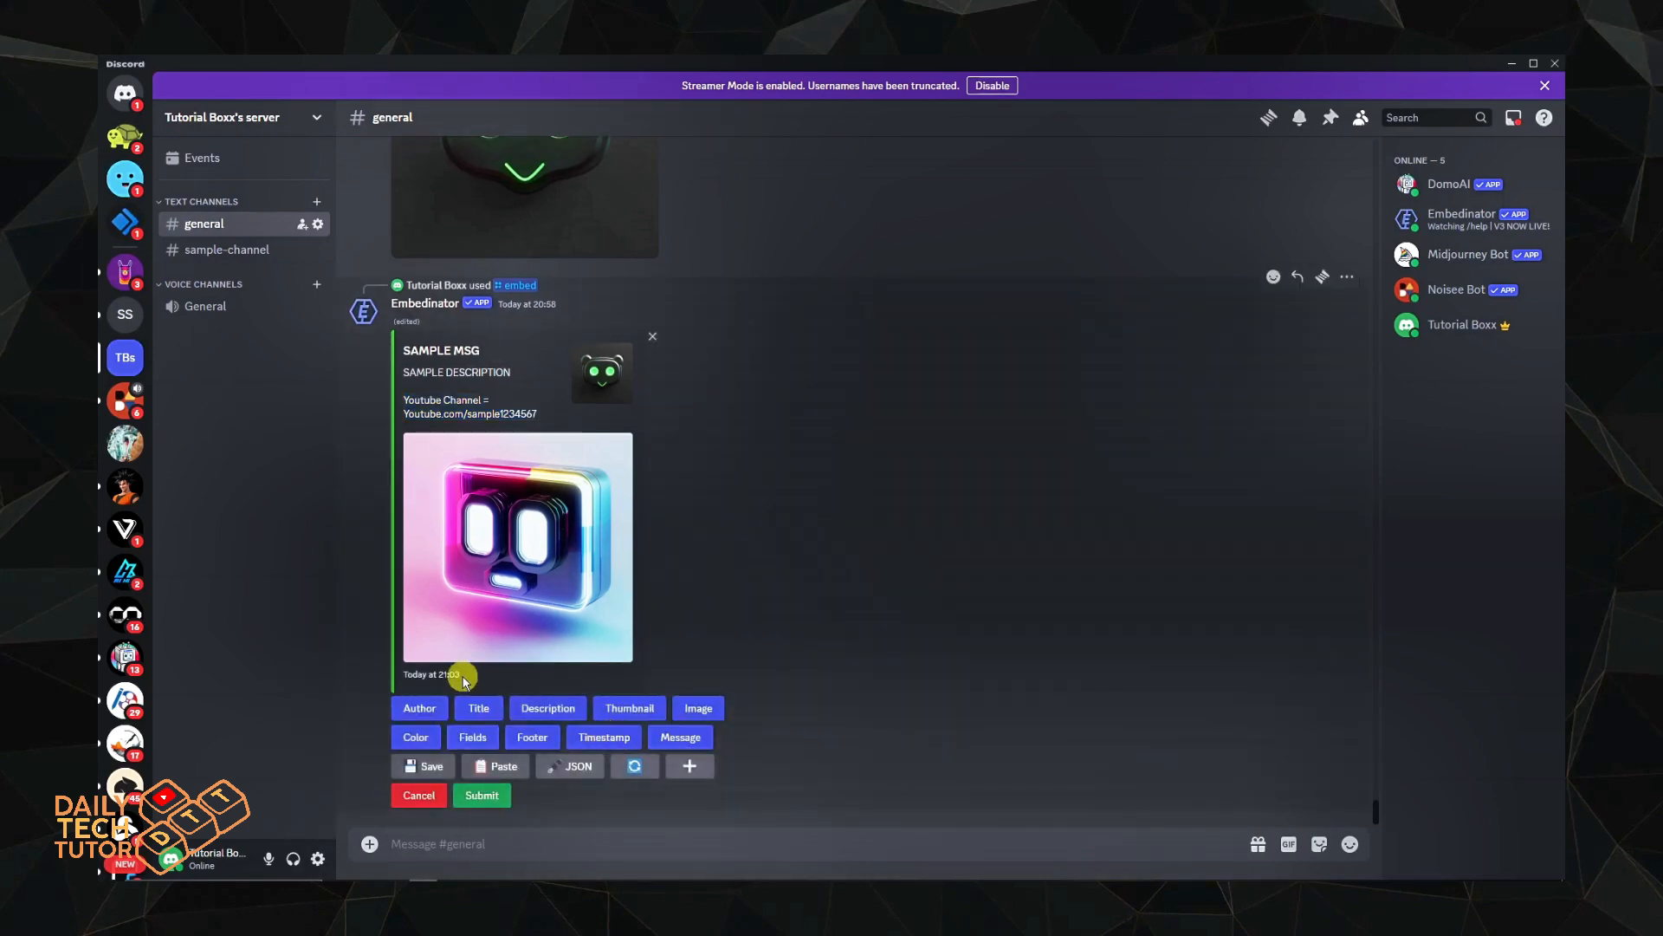
click(532, 736)
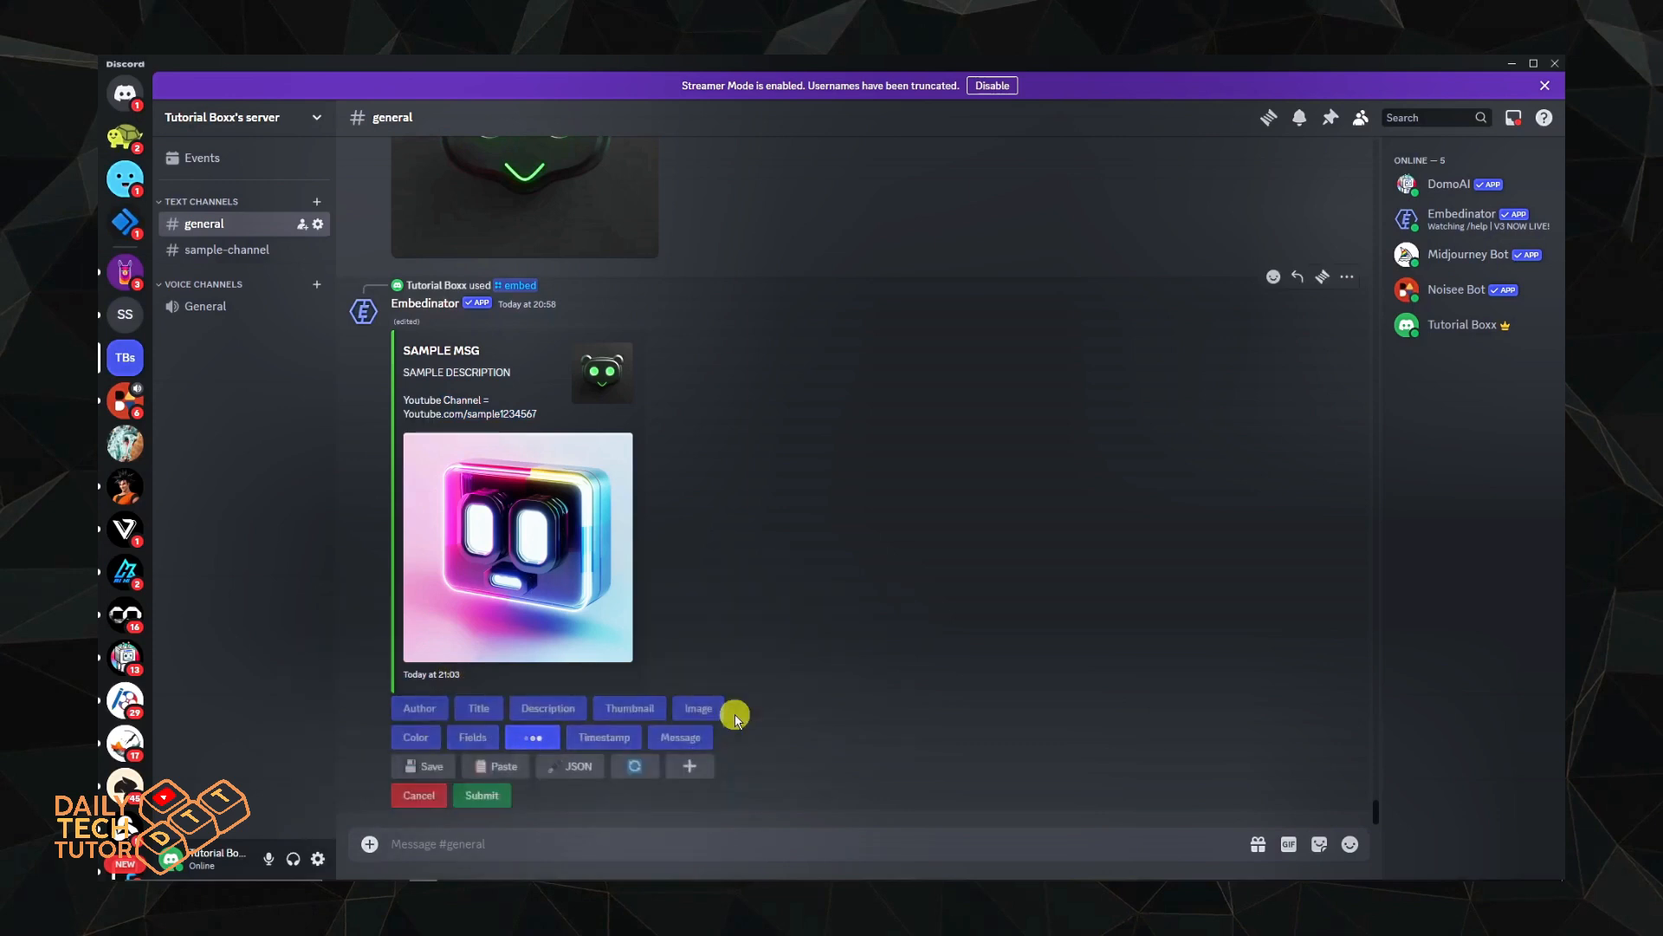
click(539, 847)
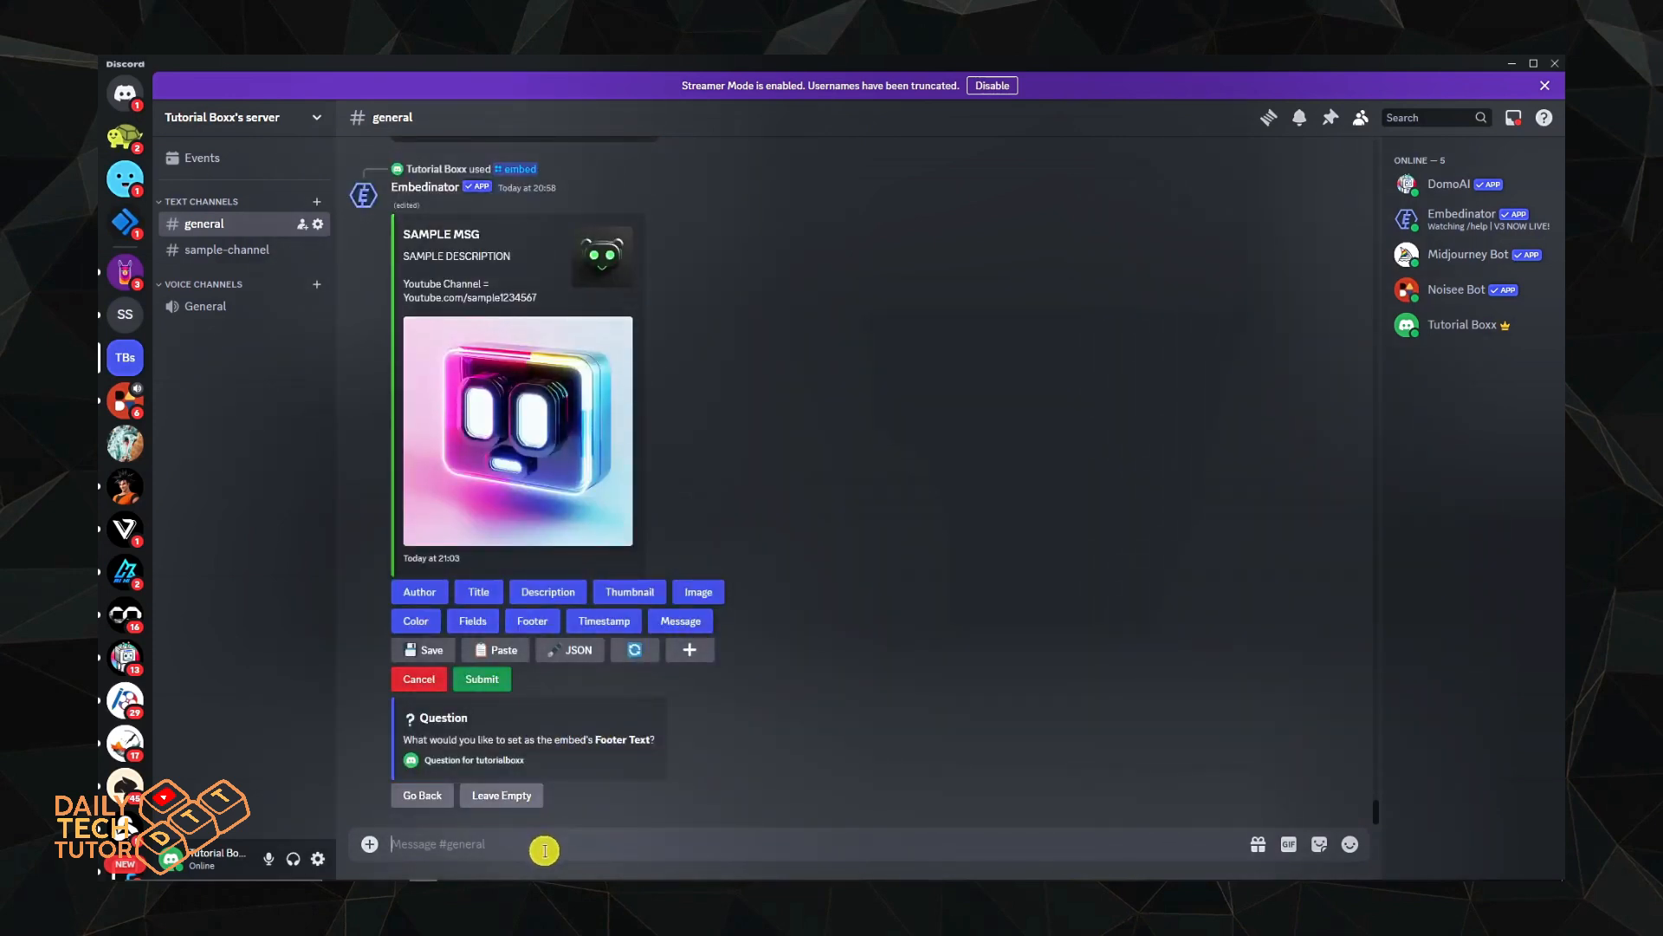
text(Testing)
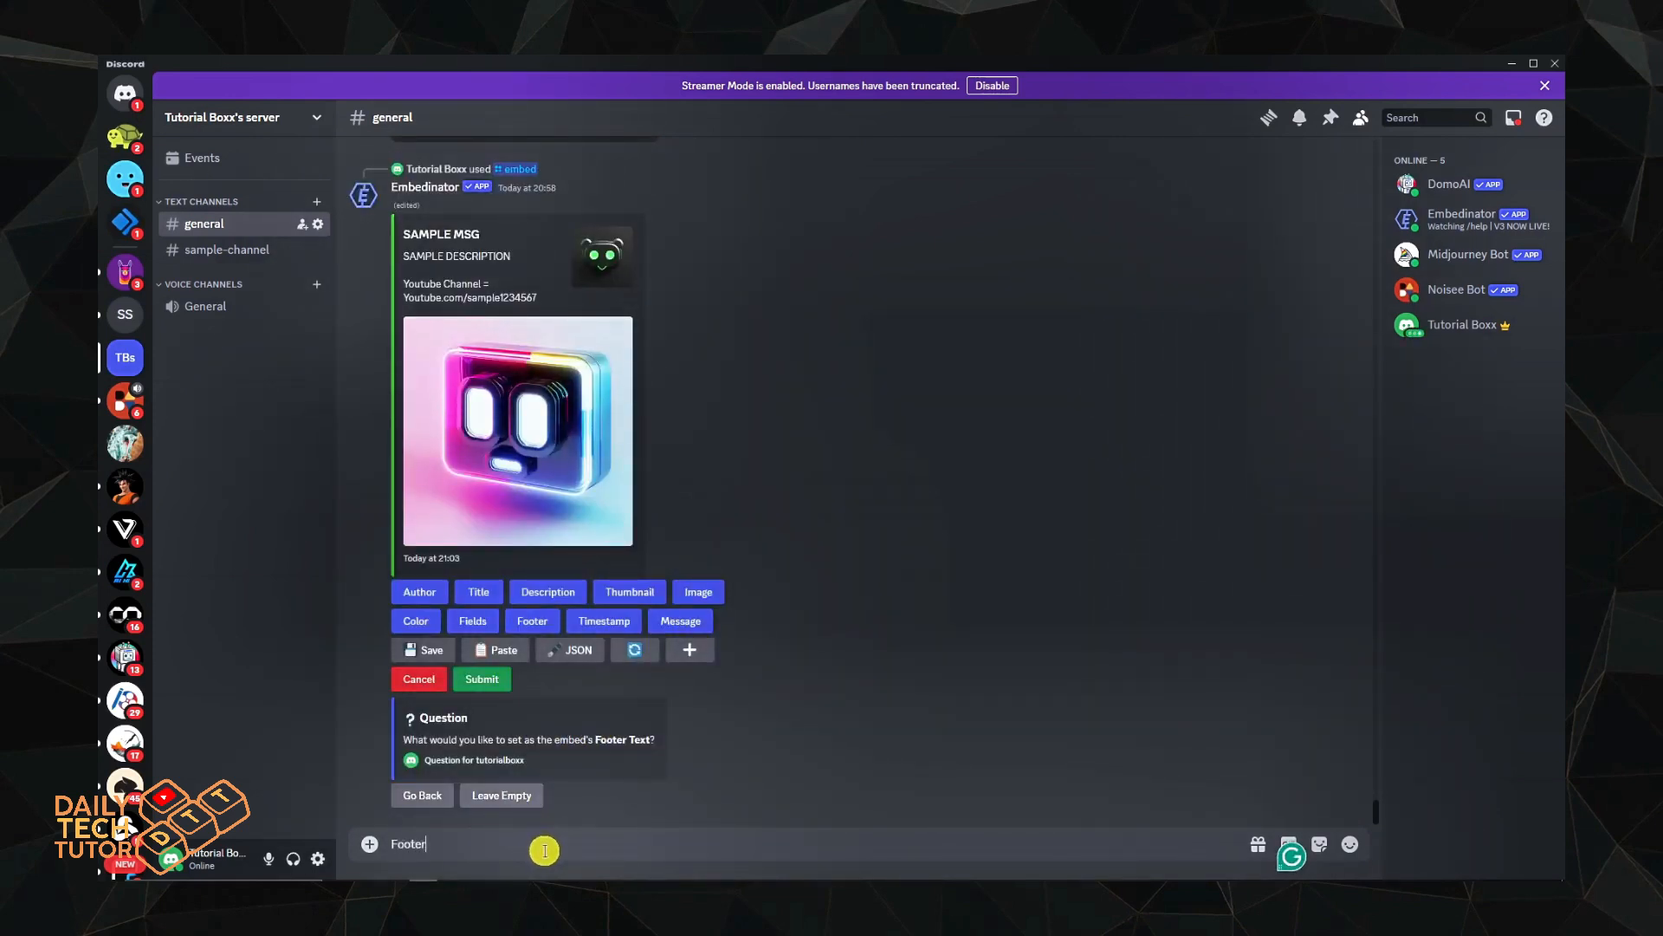
key(Return)
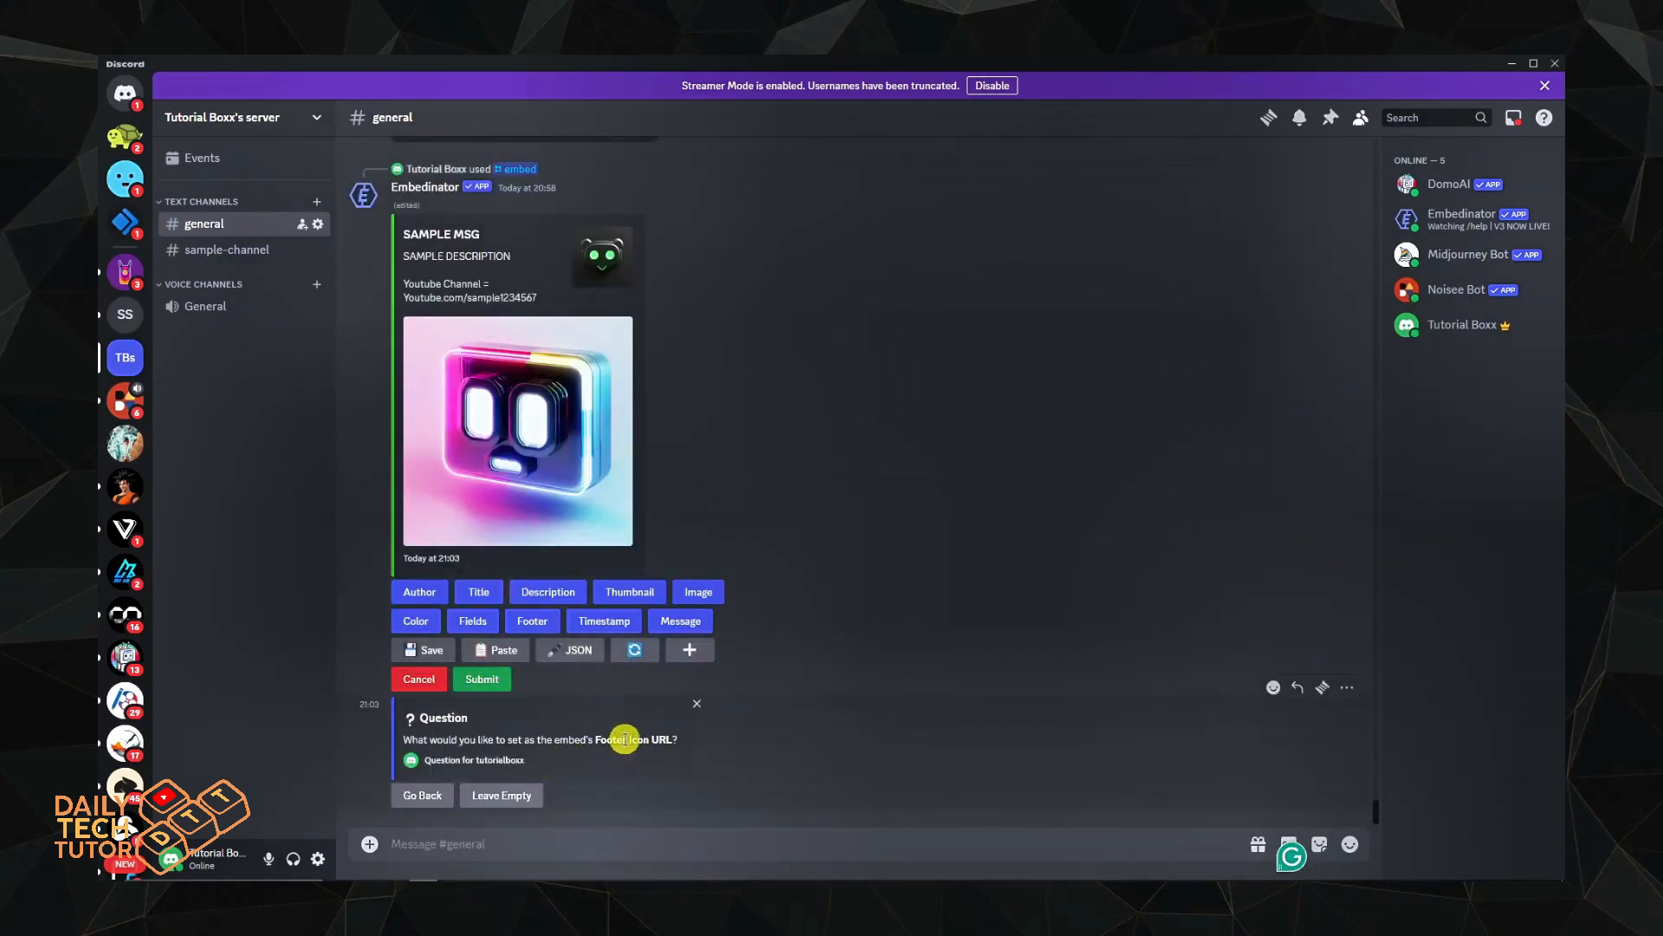
click(505, 795)
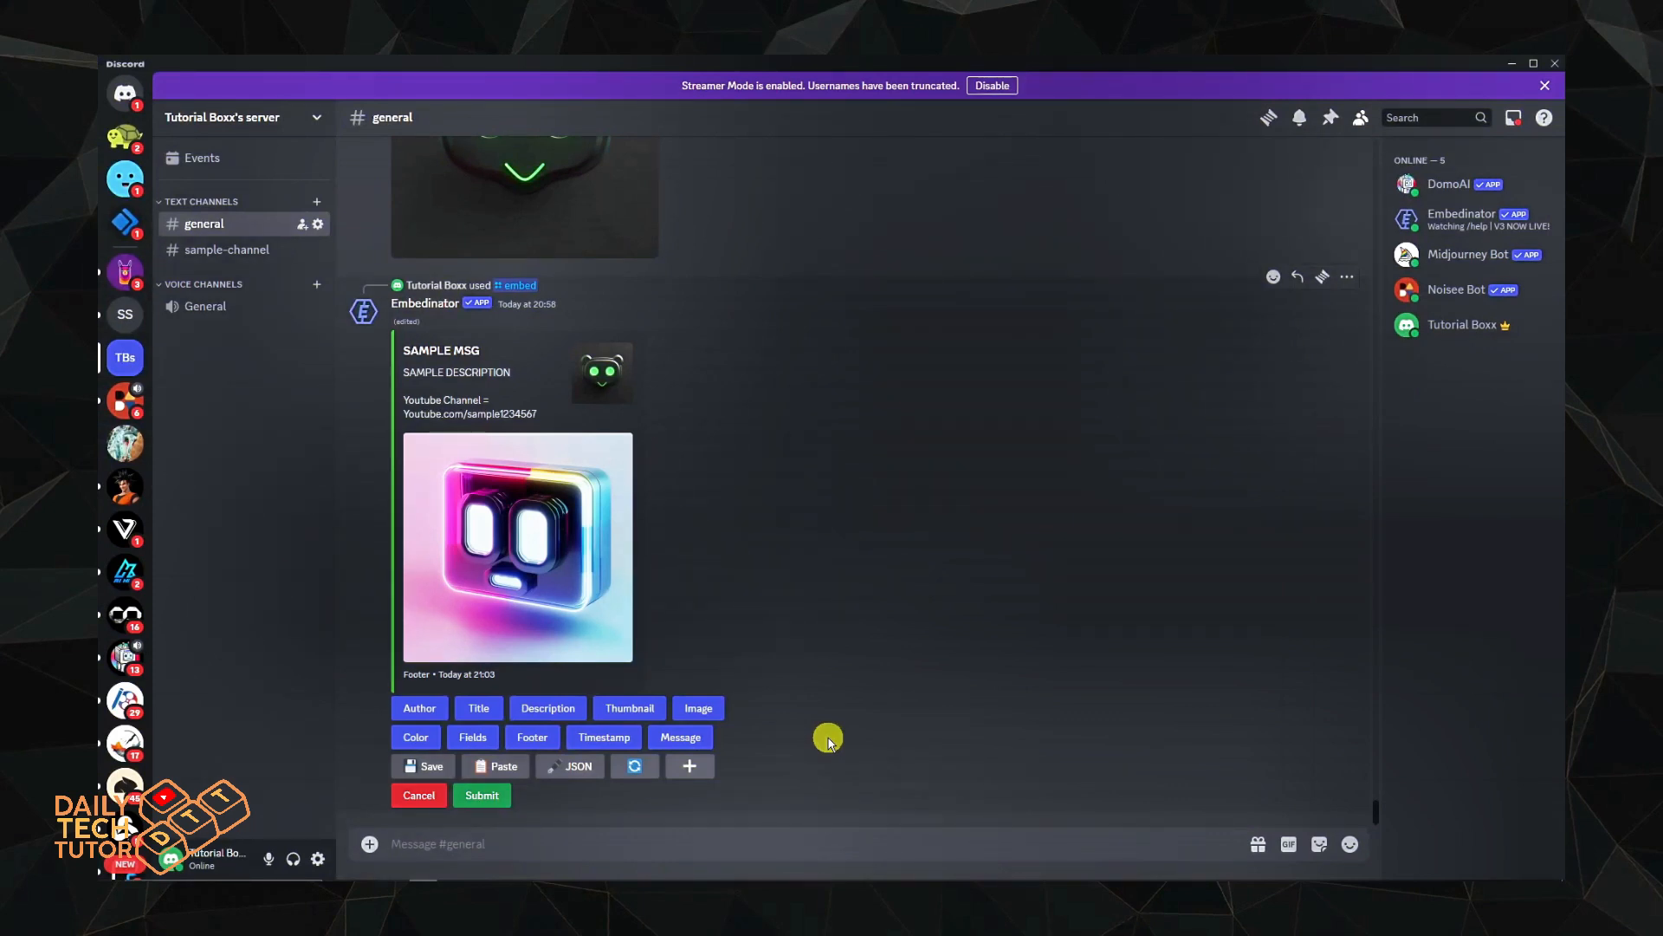
Save the finished embed as a preset named "/preset sample 1"
text(/)
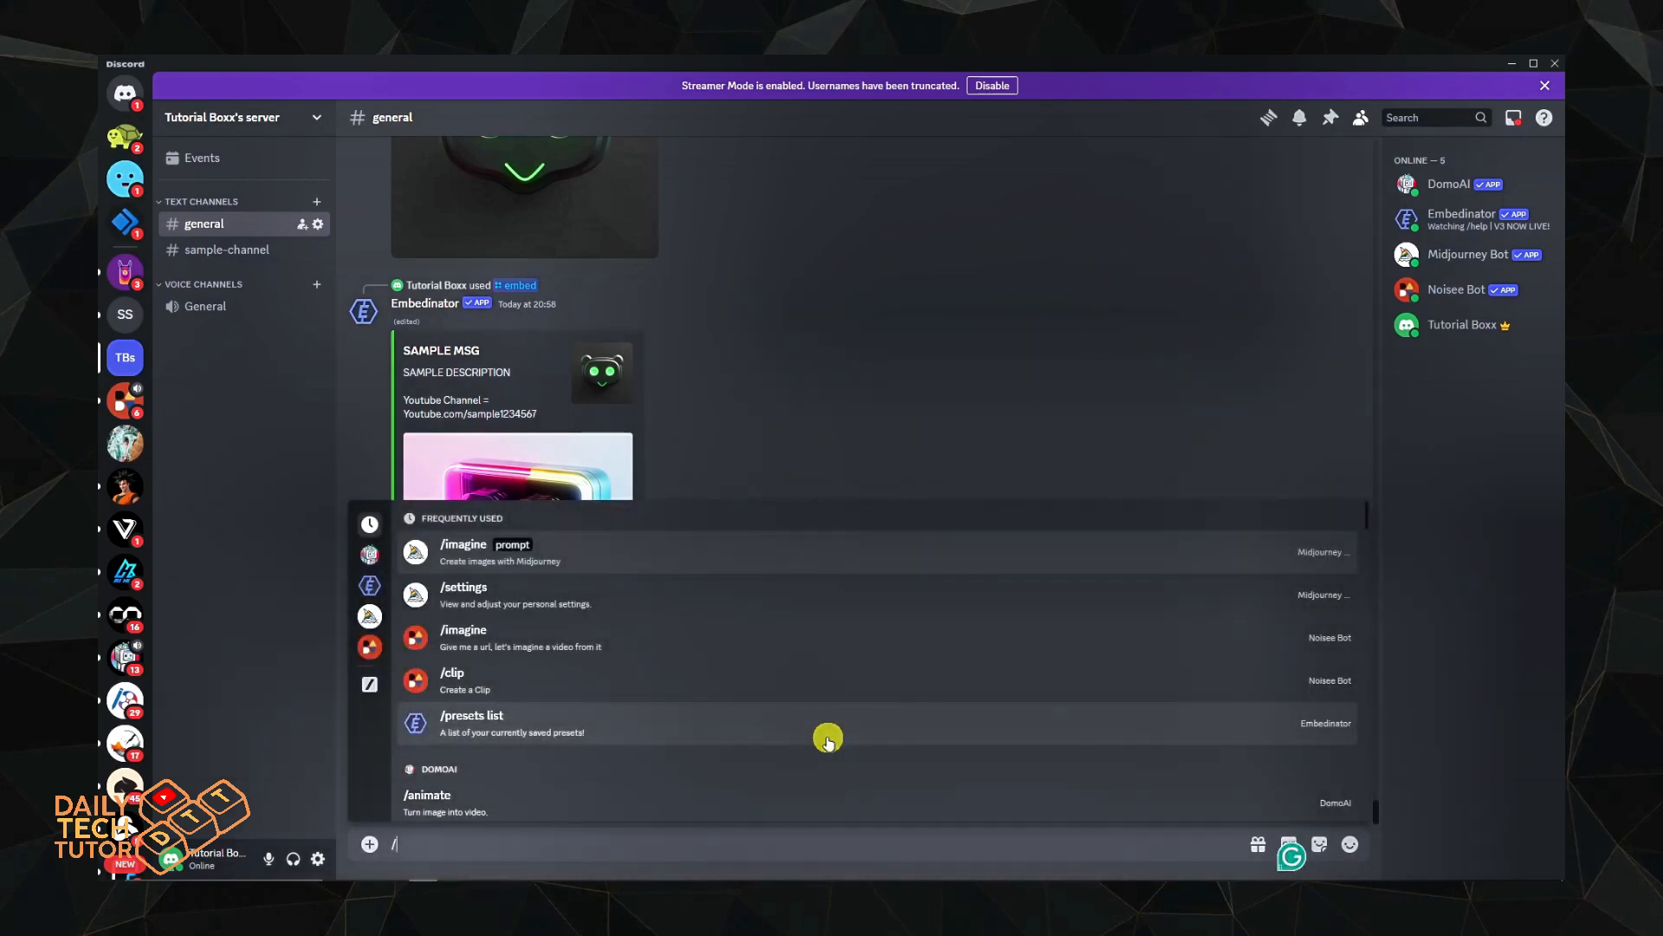
text(preset)
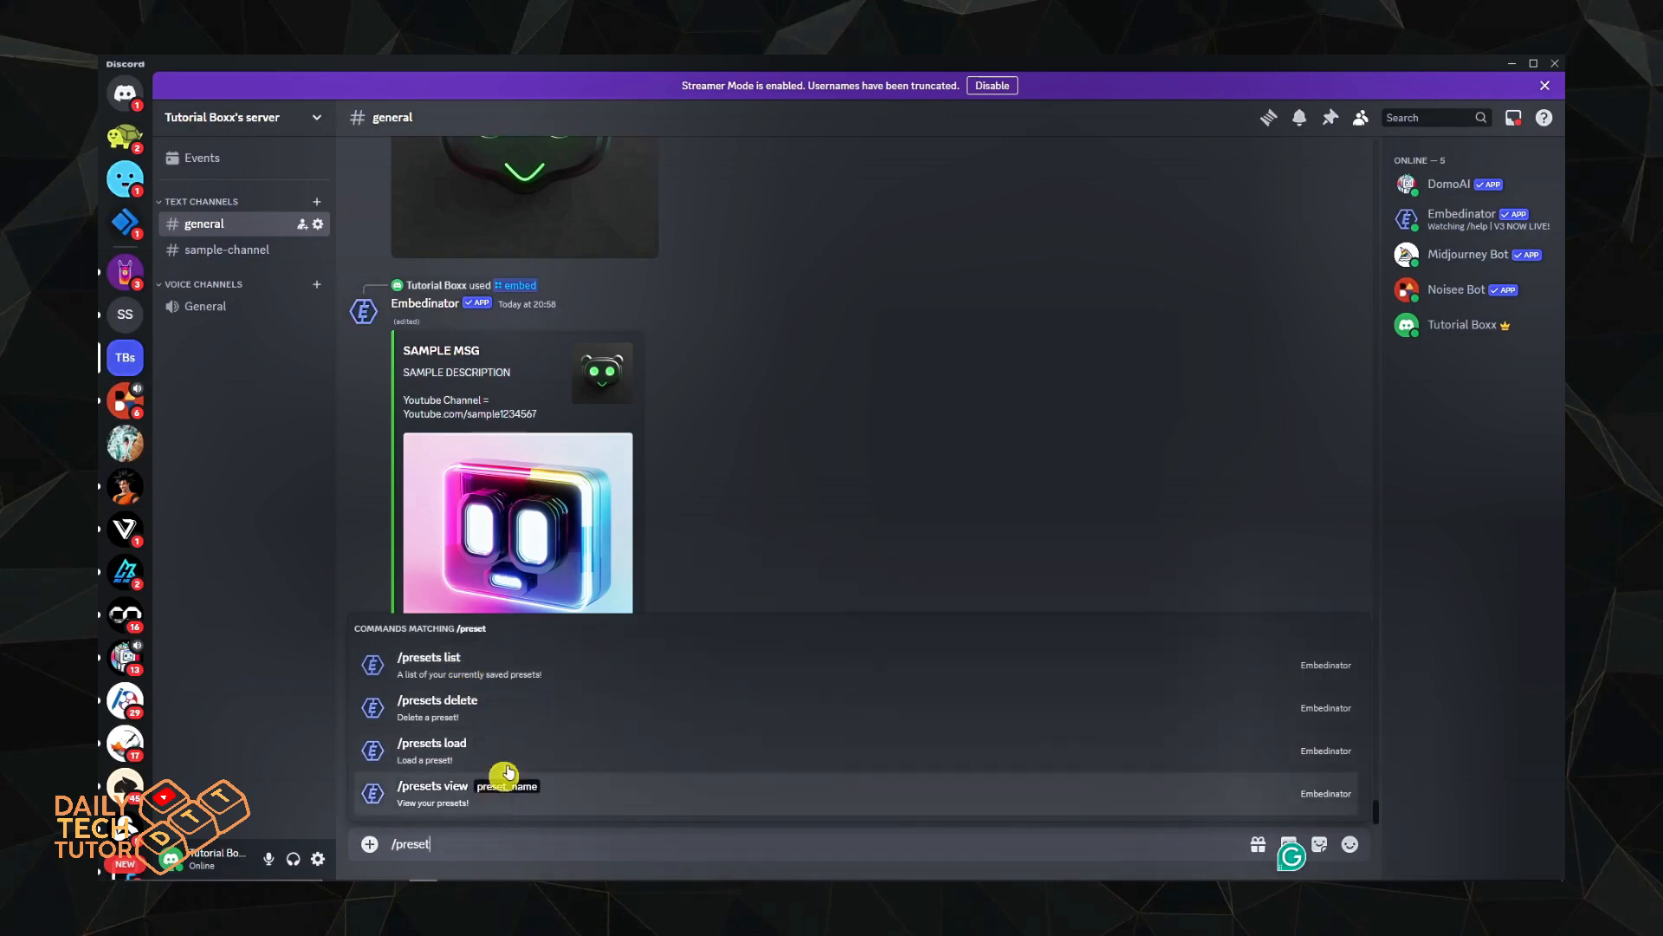
click(747, 487)
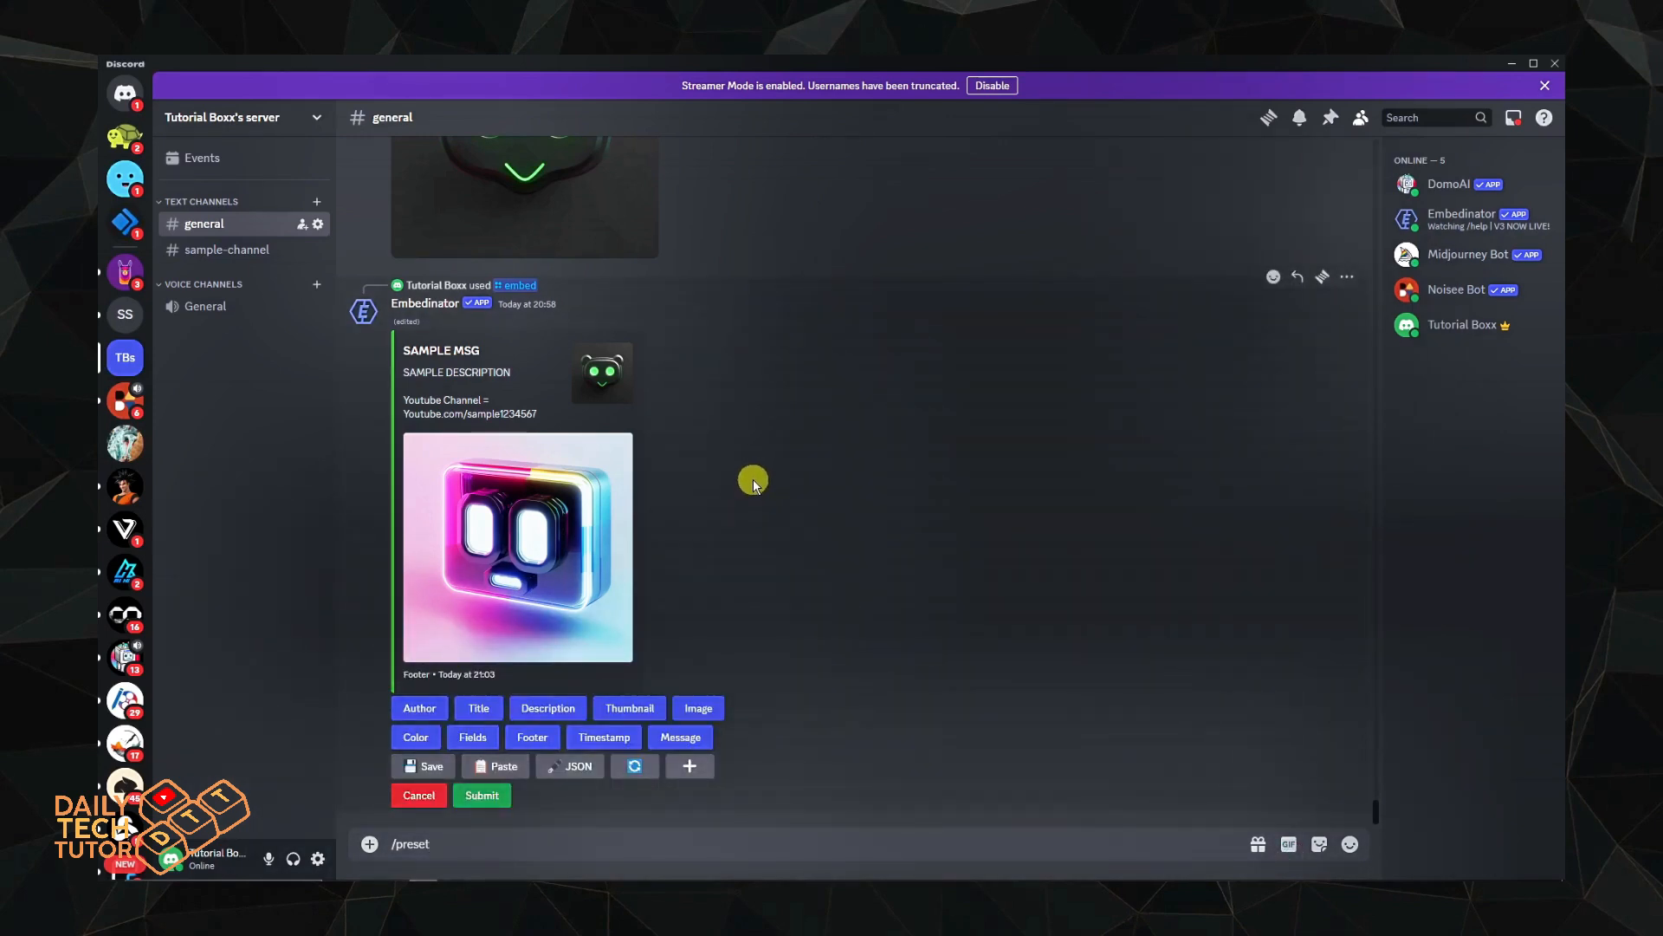
click(427, 768)
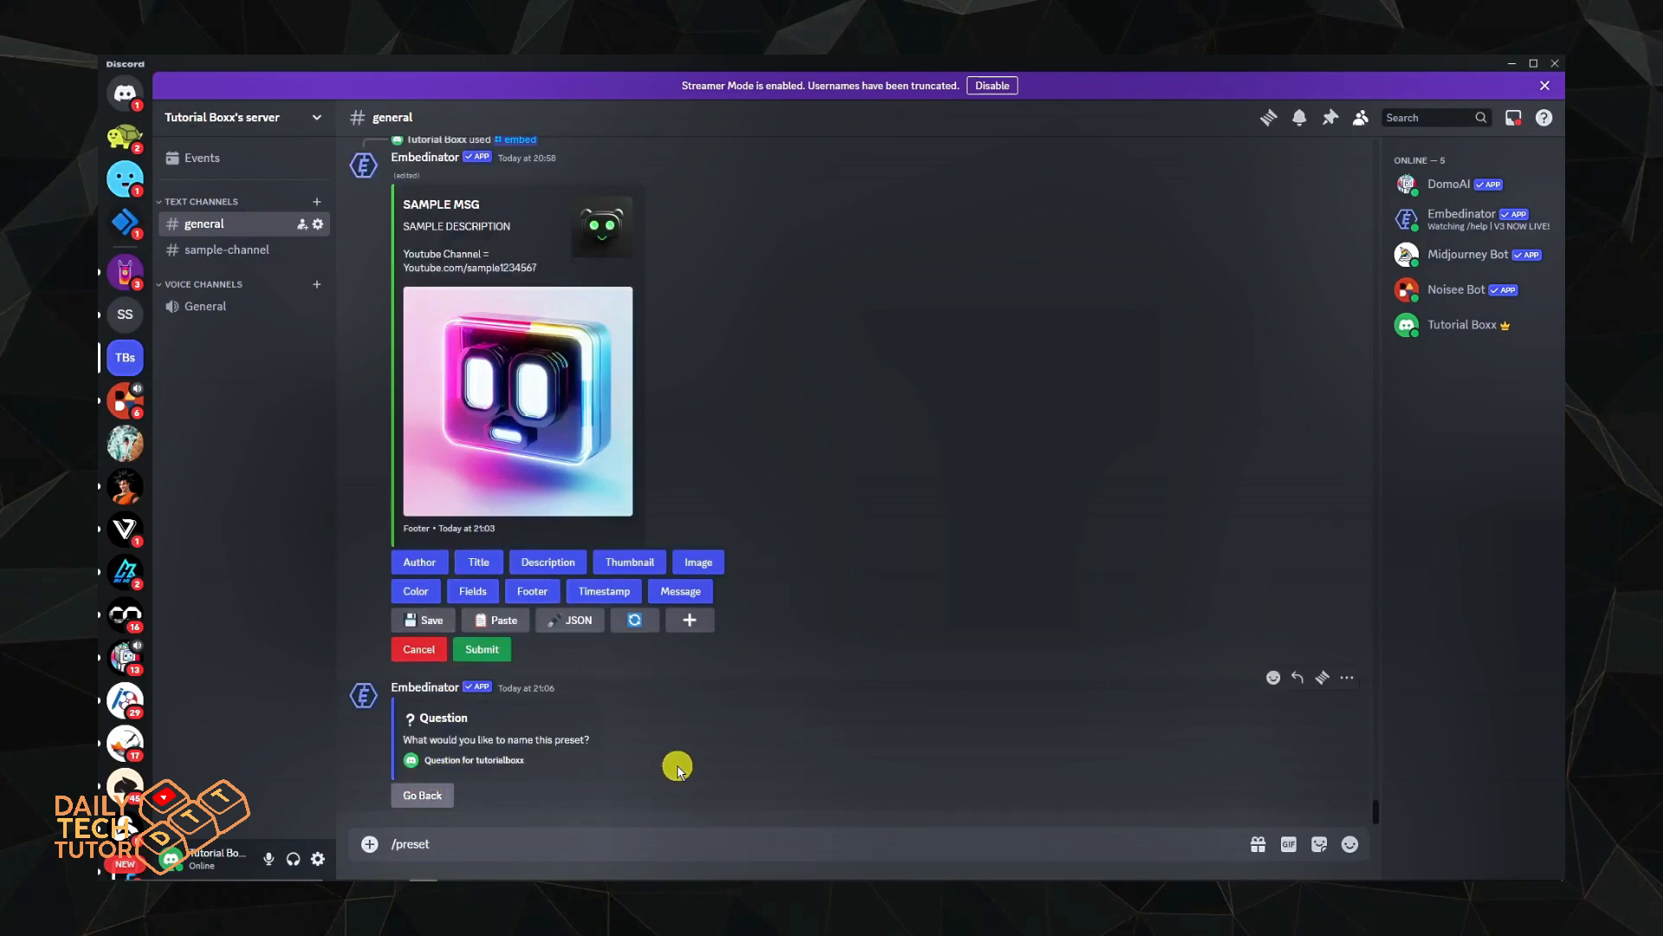
click(649, 843)
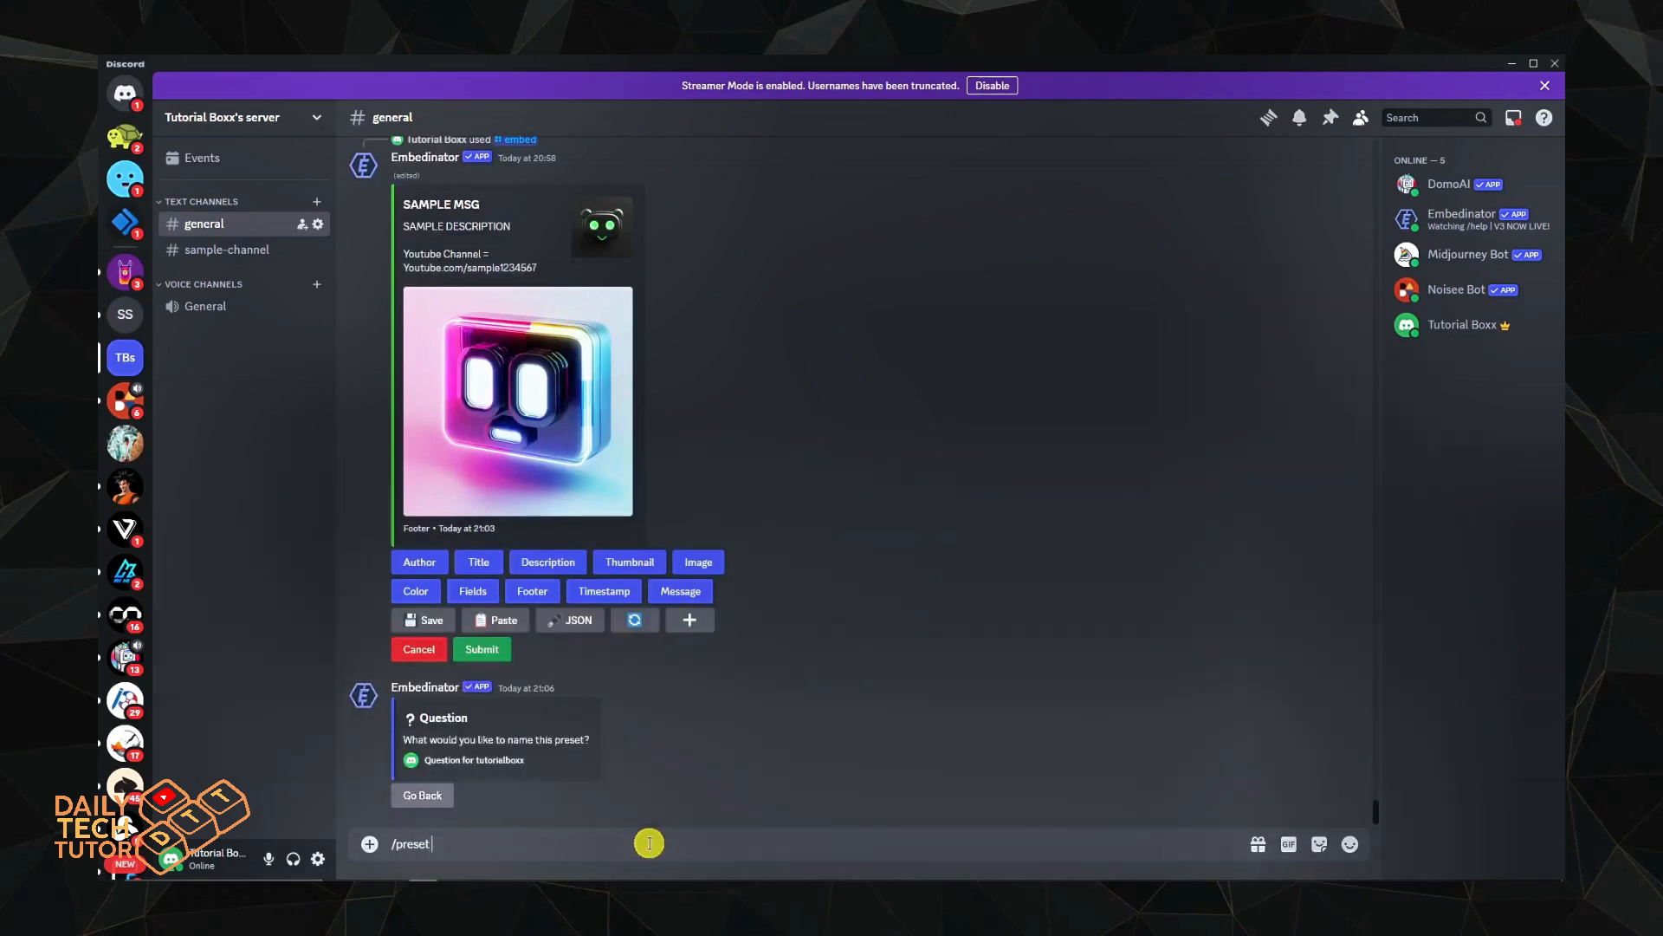
text(sample)
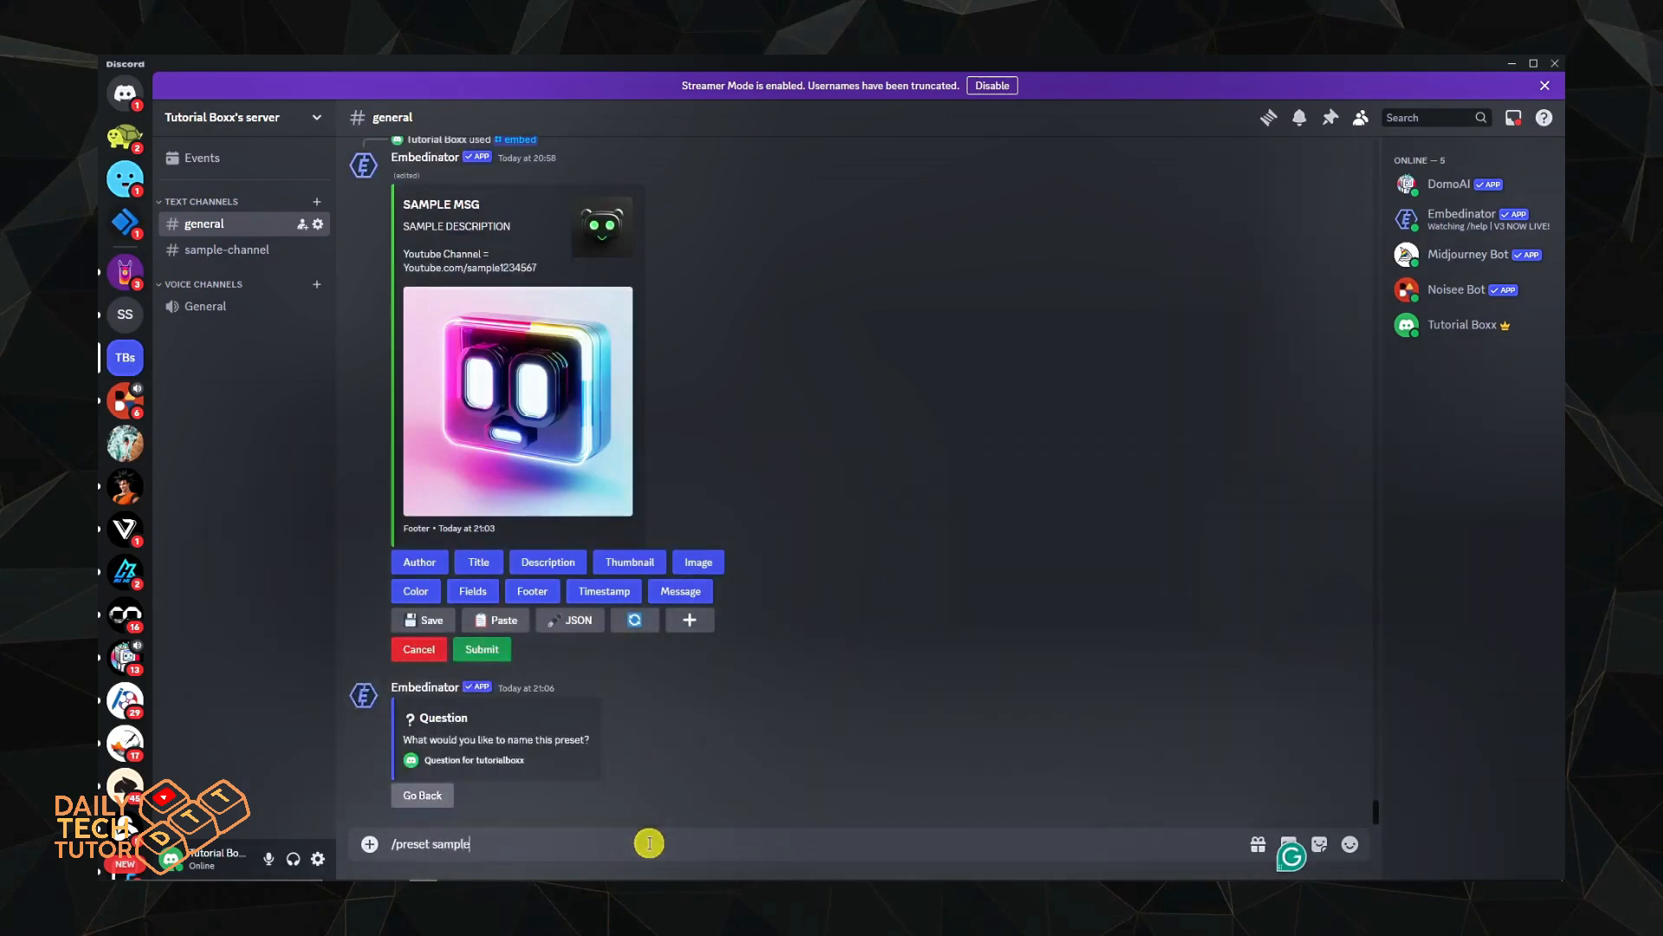
text( 1)
key(Return)
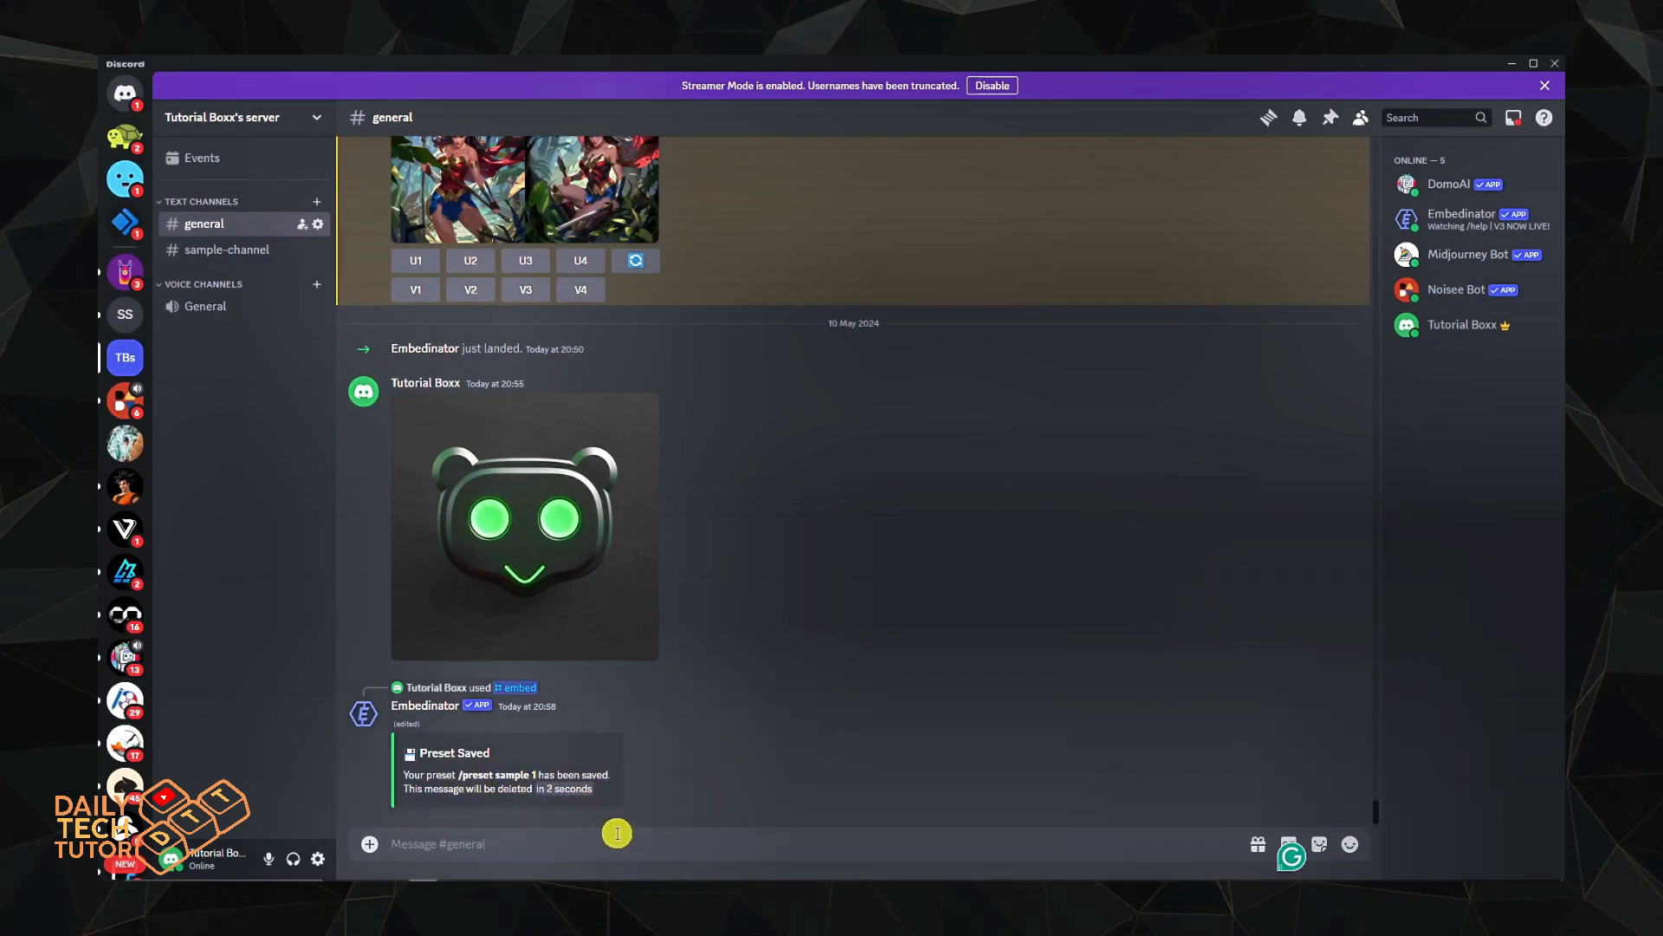
Run the /presets list command and check the name of the saved preset
text(/preset)
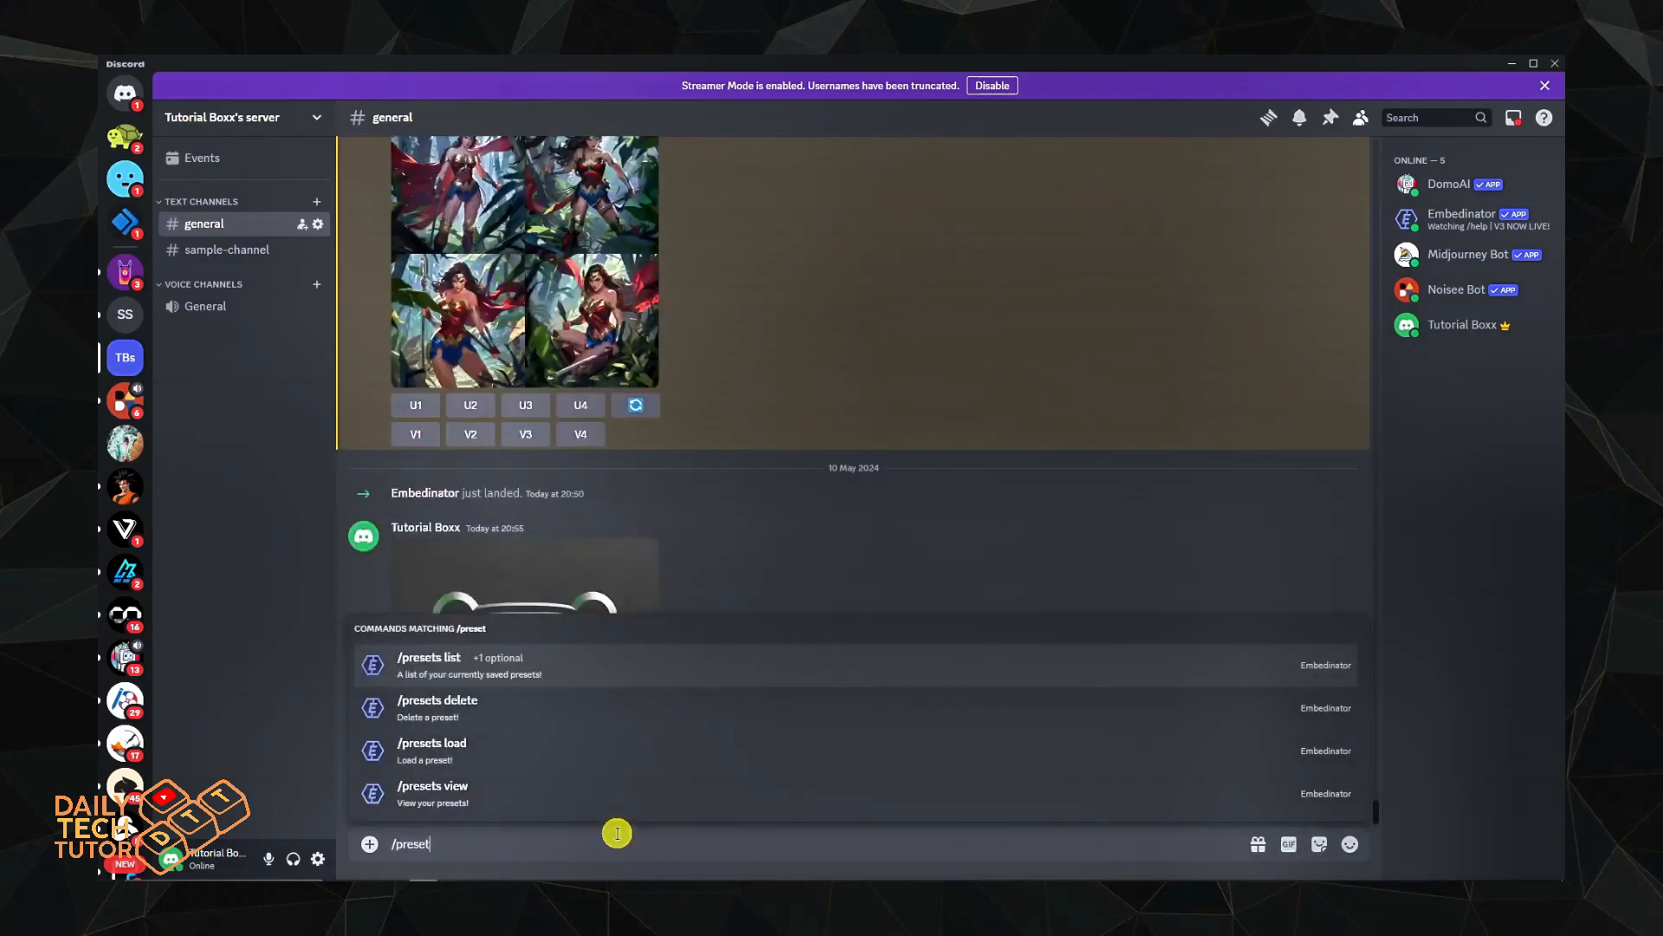
click(490, 667)
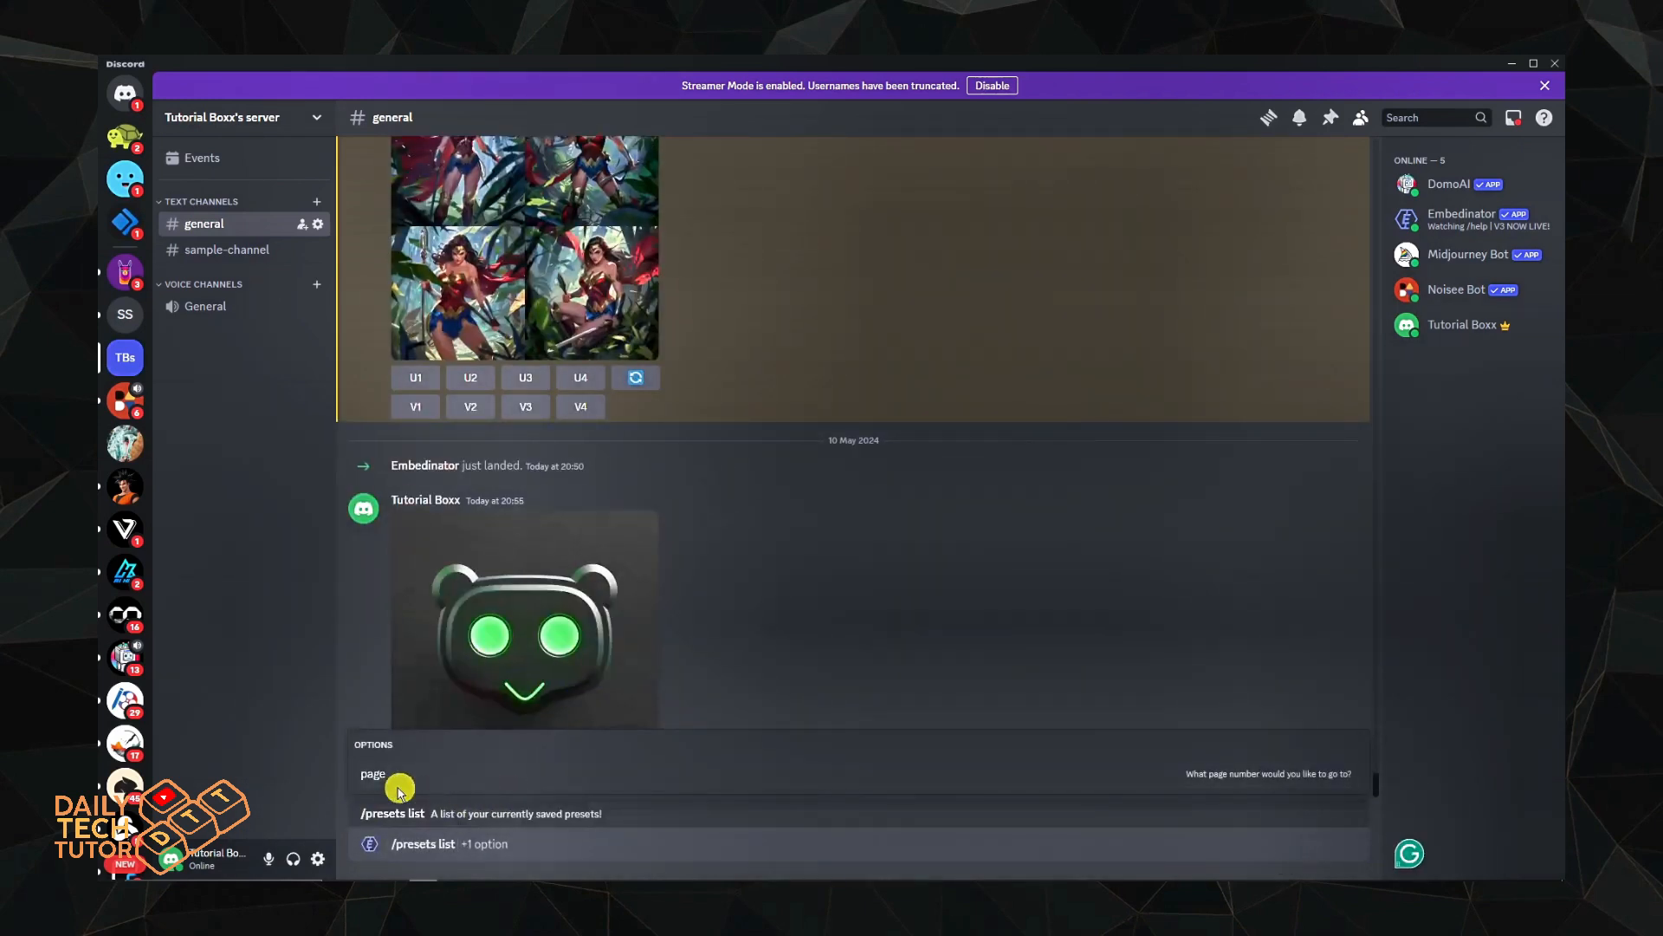
key(Return)
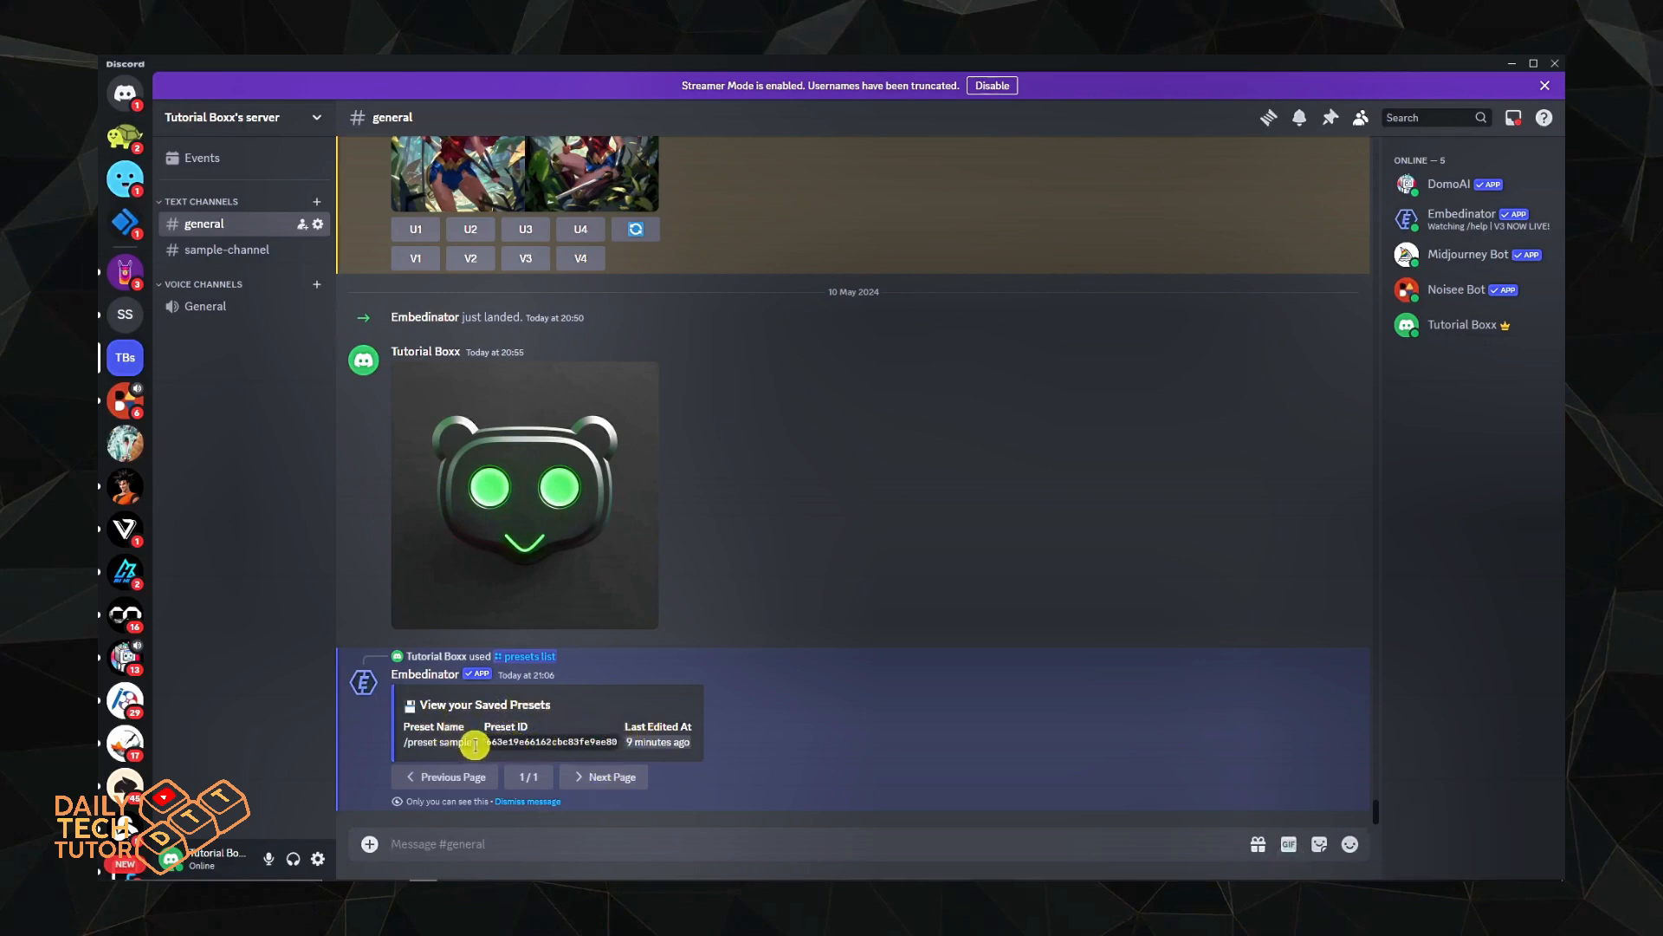
drag(482, 743, 402, 741)
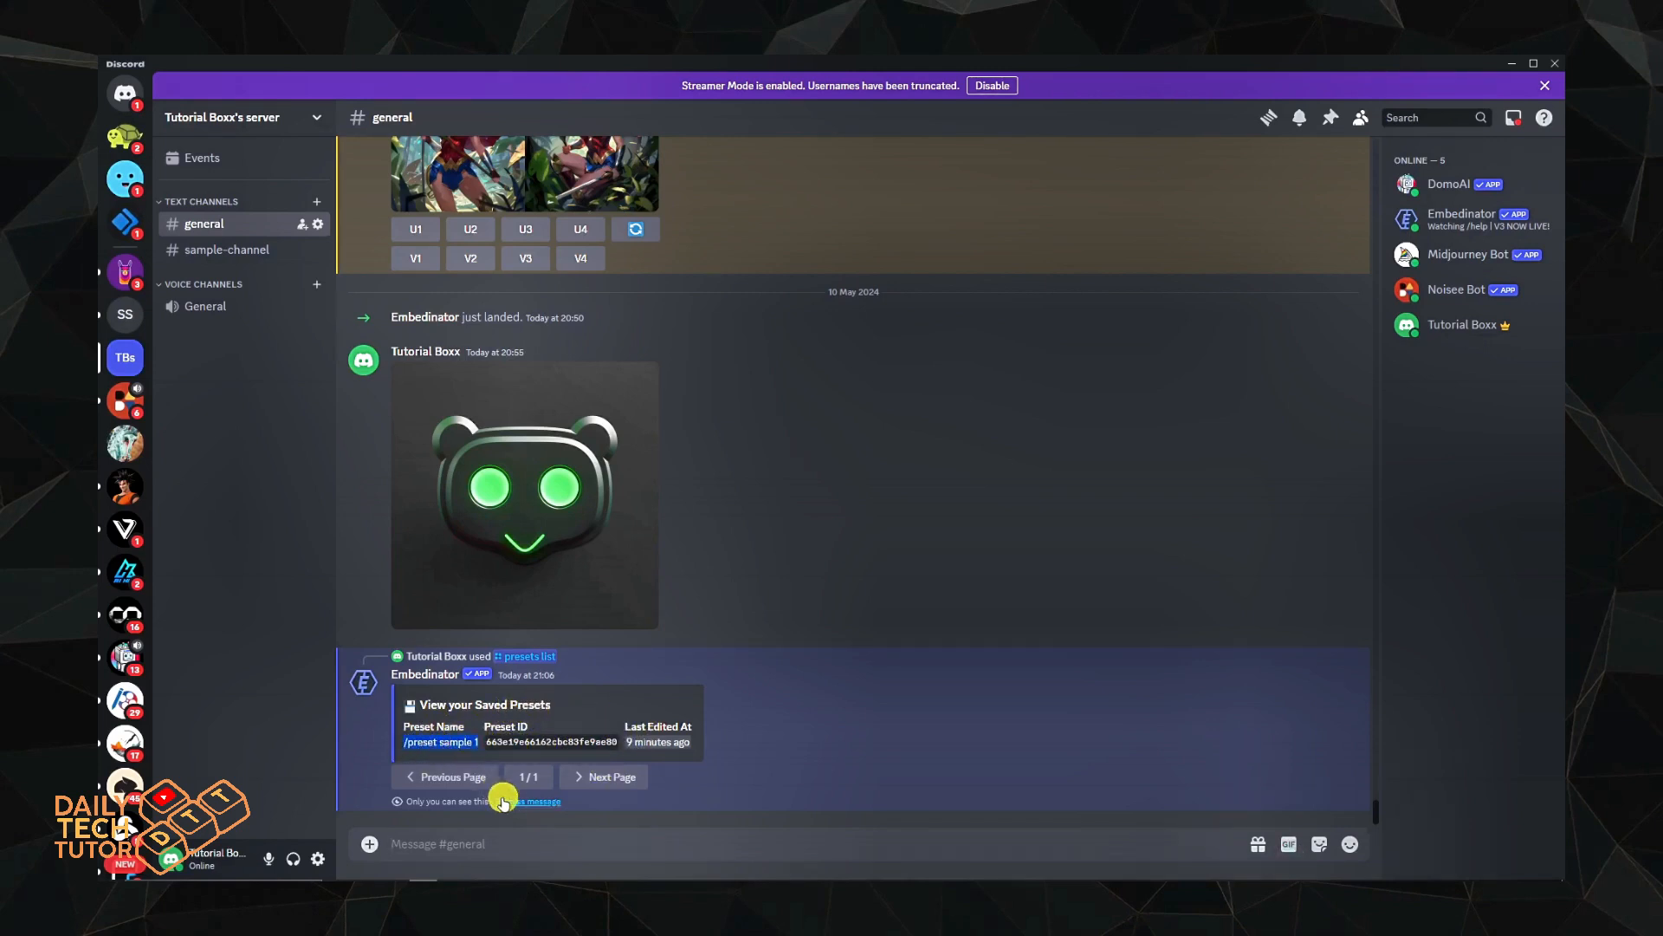
Load the "/preset sample 1" preset with the /presets load command
text(/)
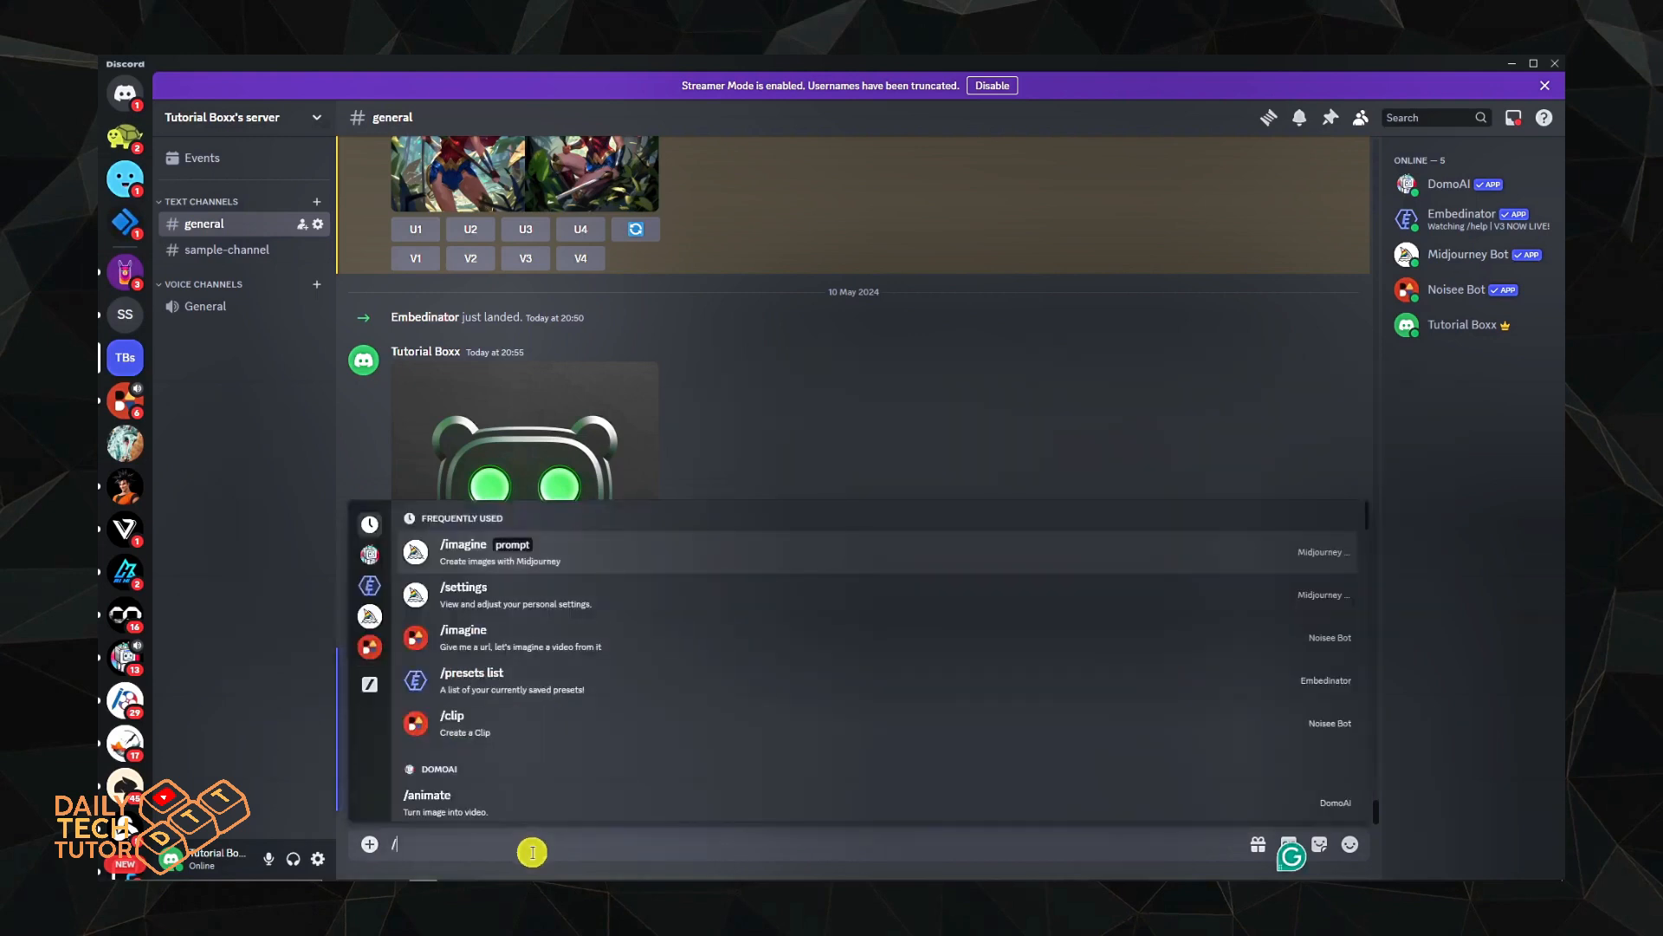
text(preset)
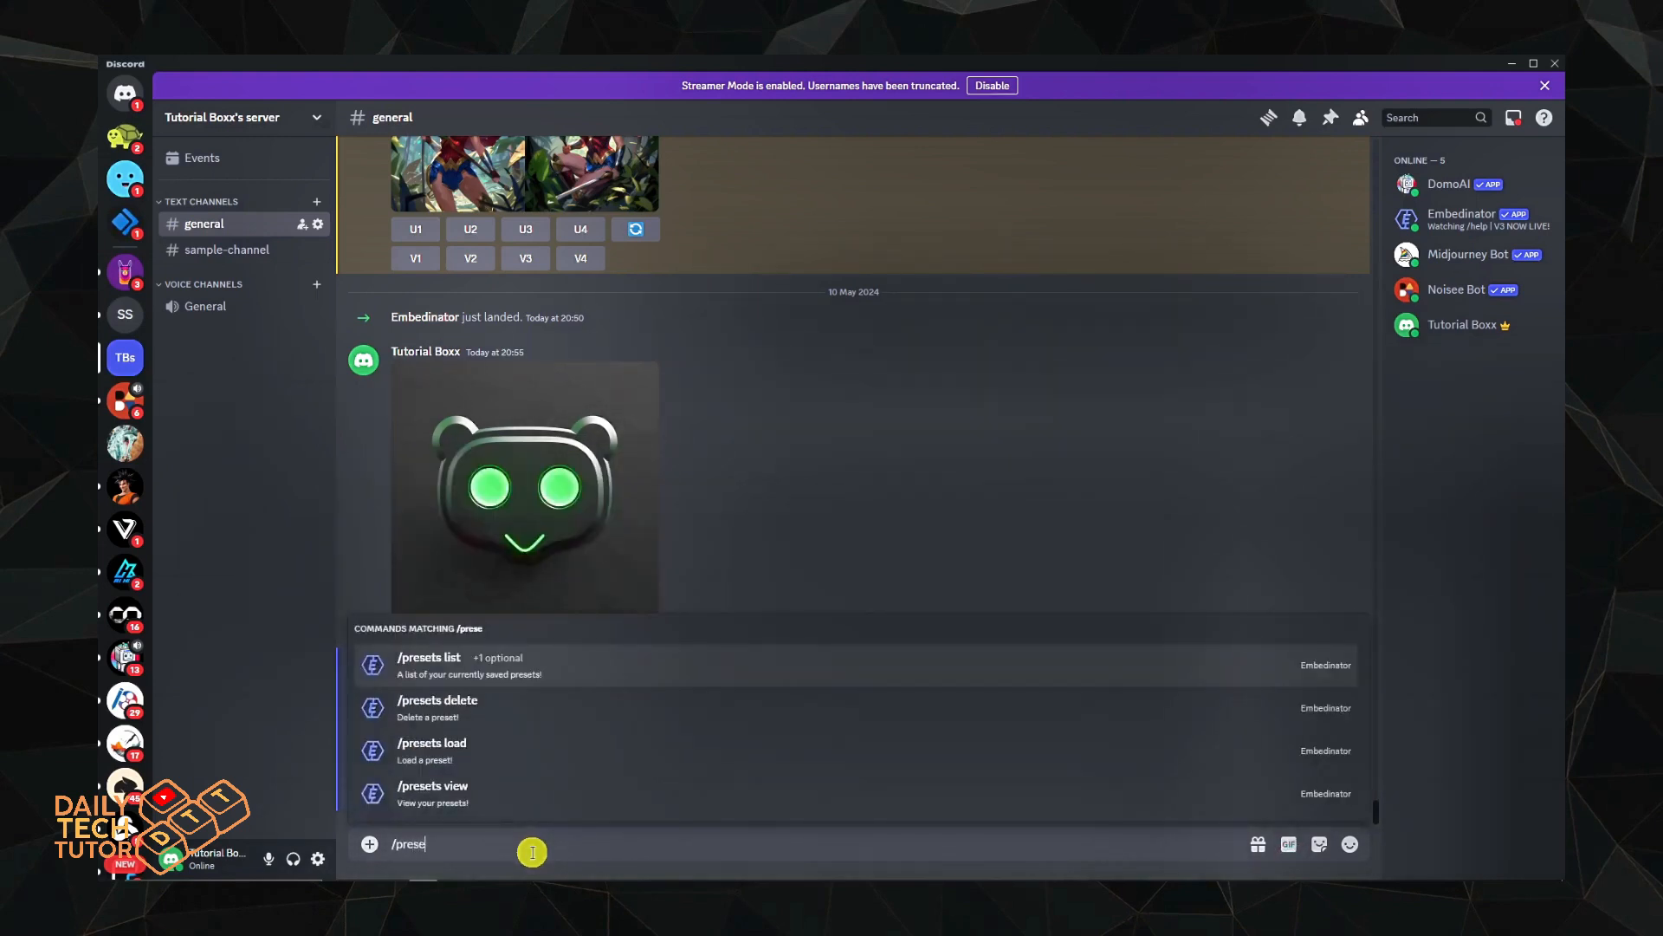
click(521, 762)
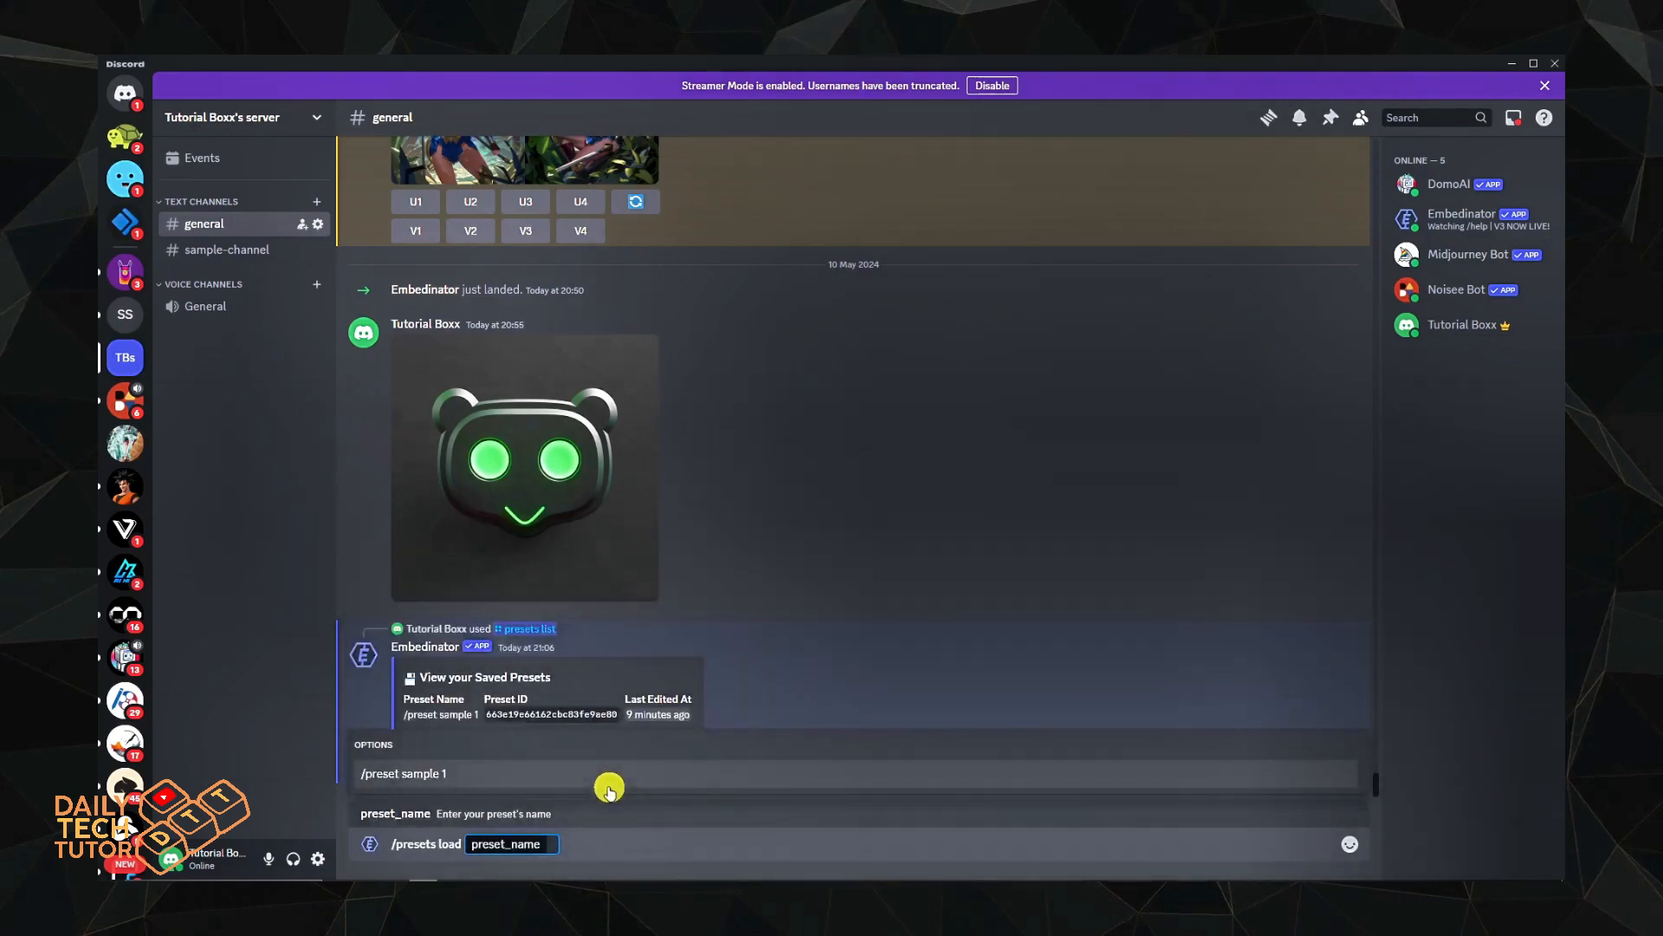
click(609, 785)
key(Return)
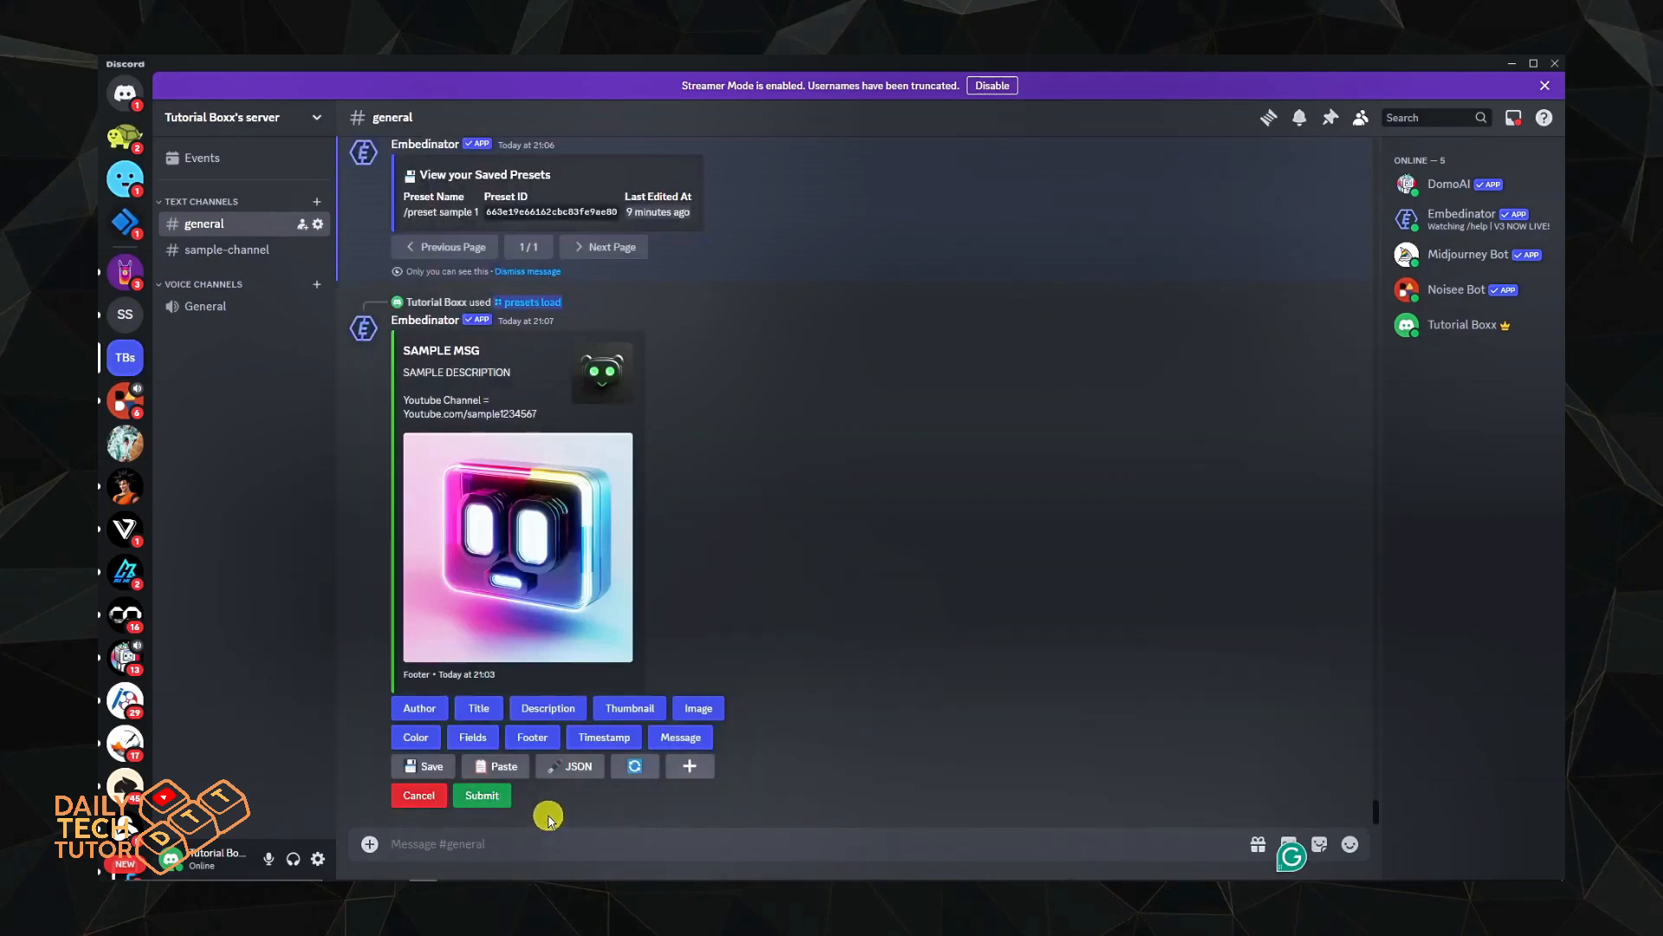
Submit the loaded embed as a webhook (custom bot) for sample-channel and enter the webhook's username
click(495, 803)
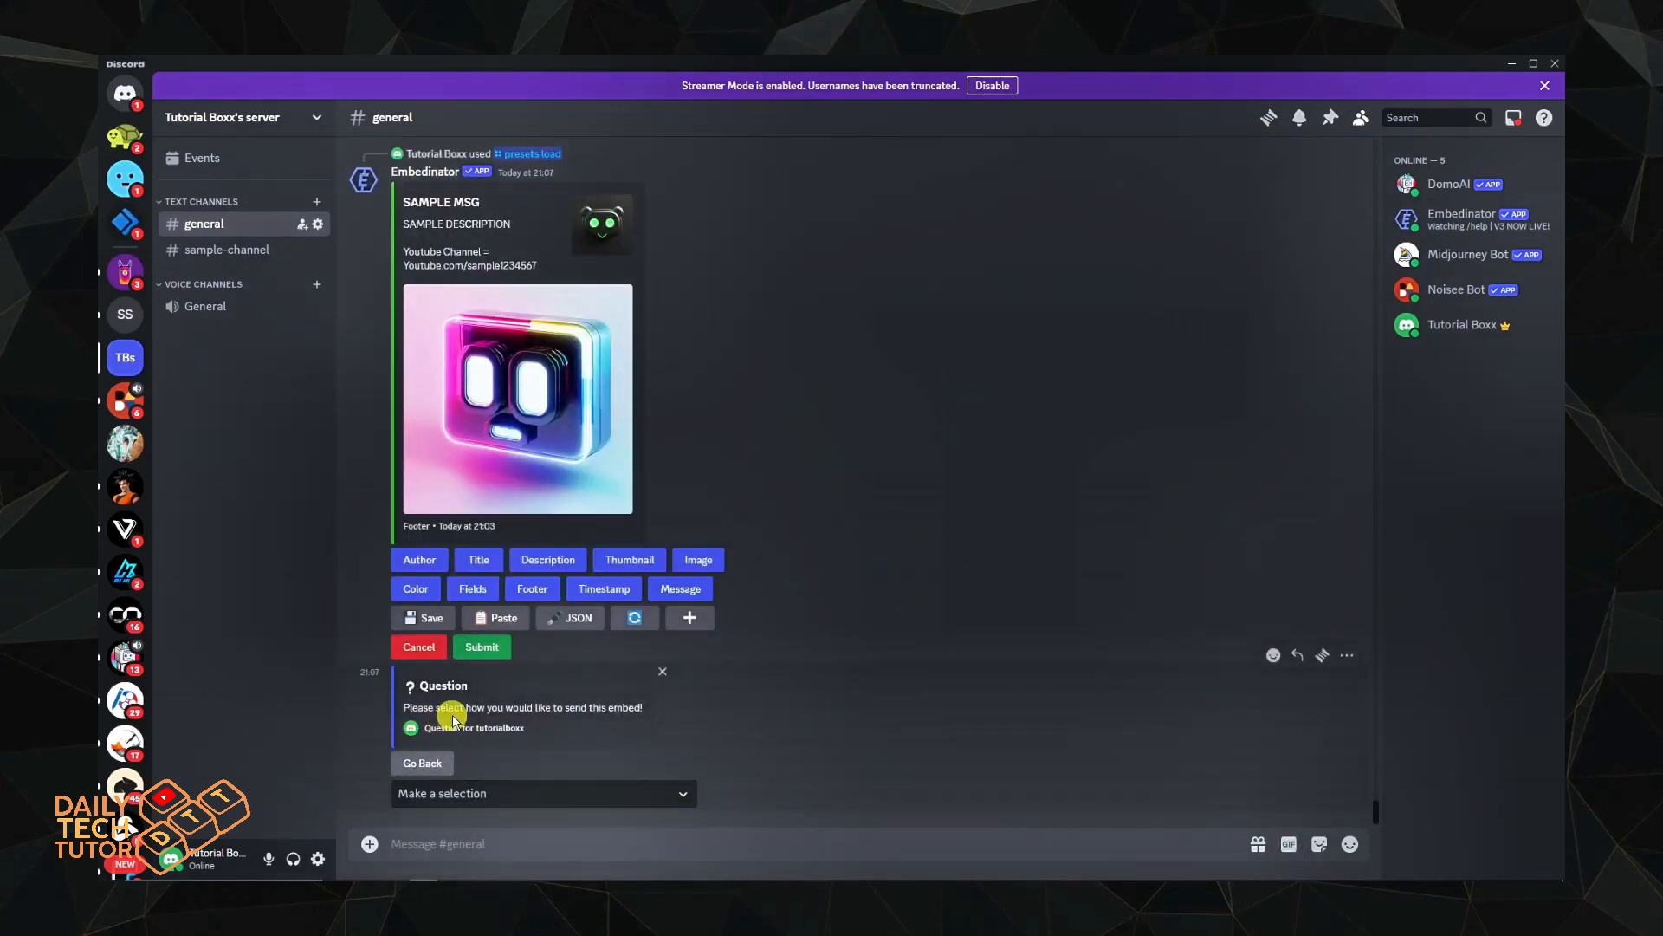
click(678, 794)
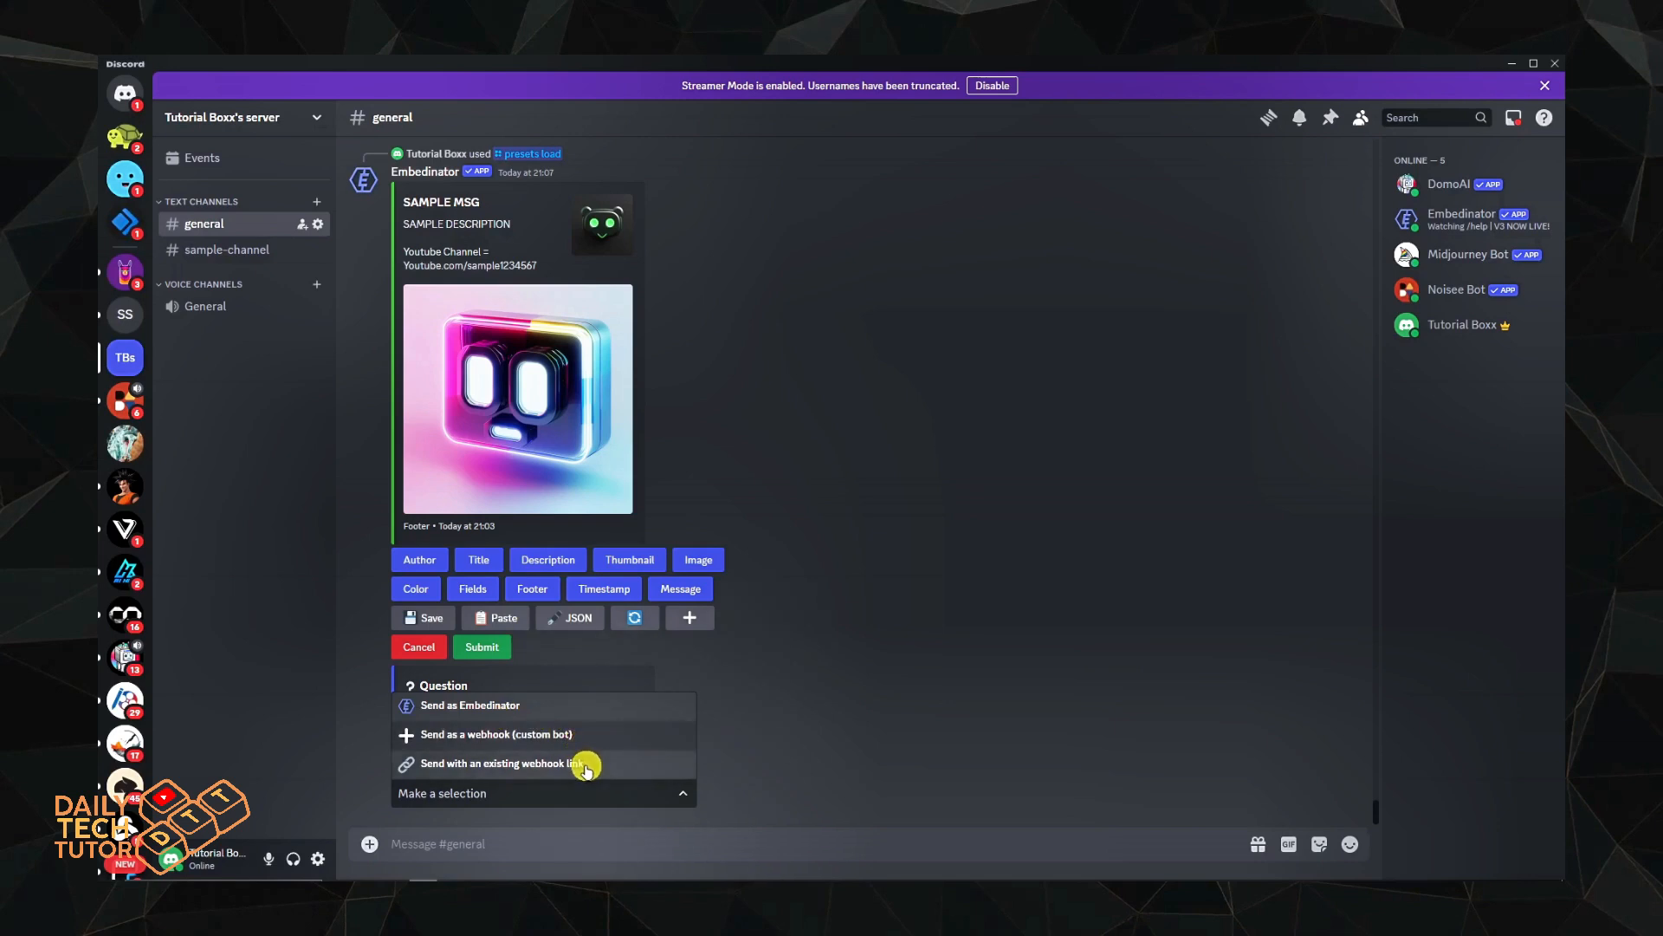
click(532, 735)
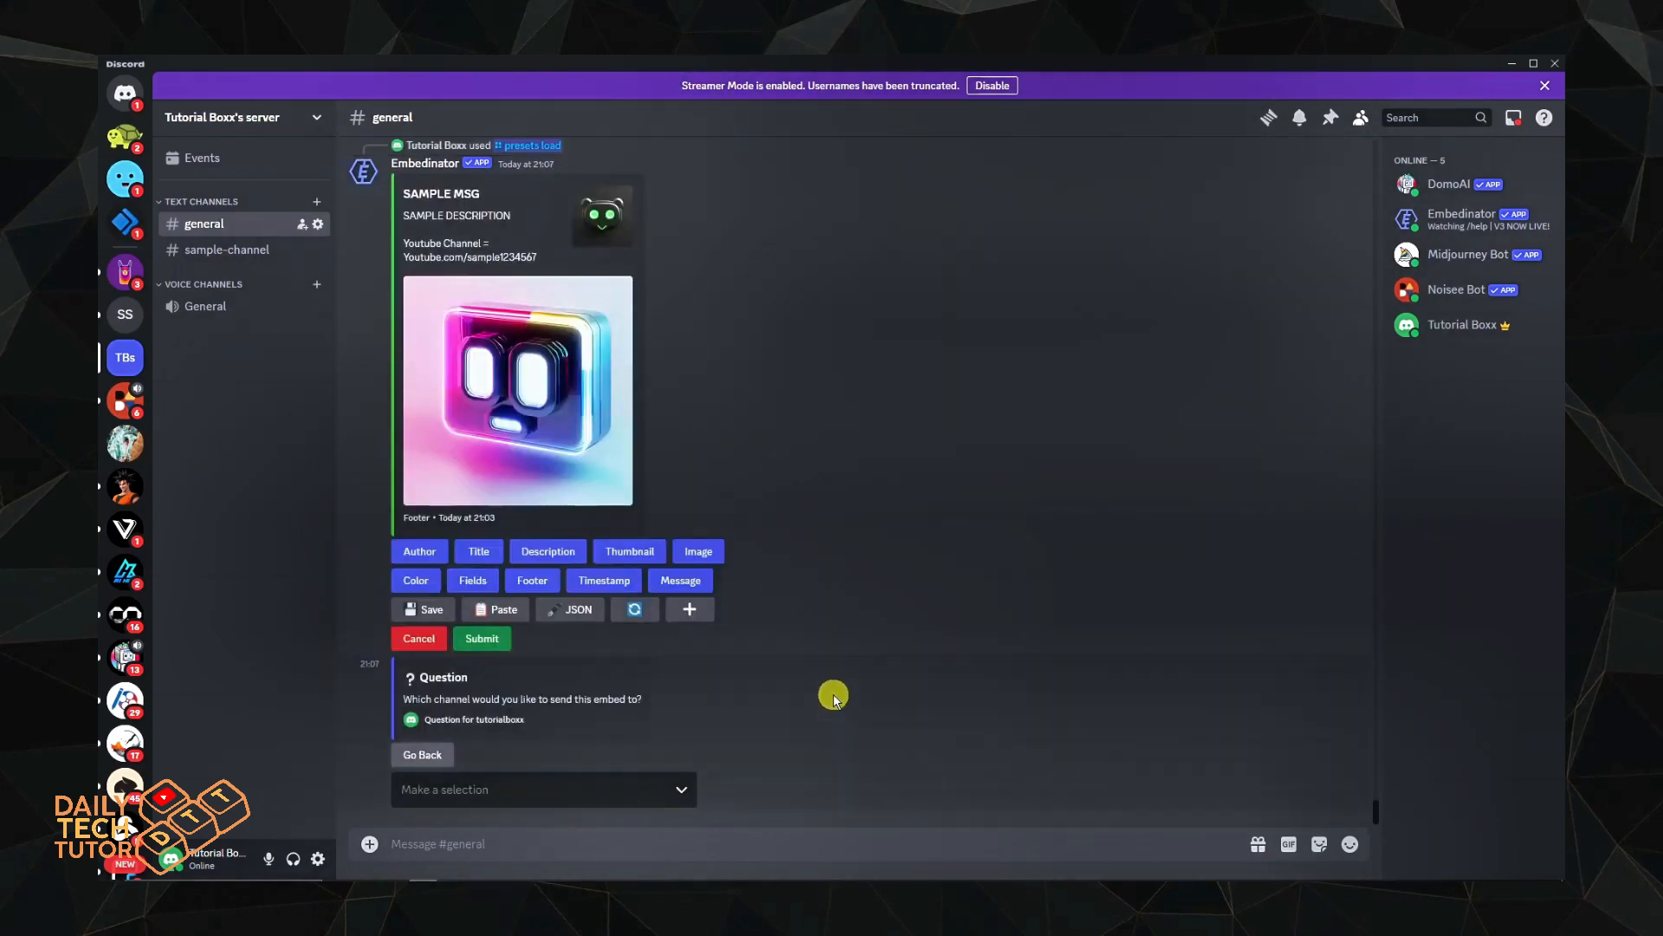
click(652, 790)
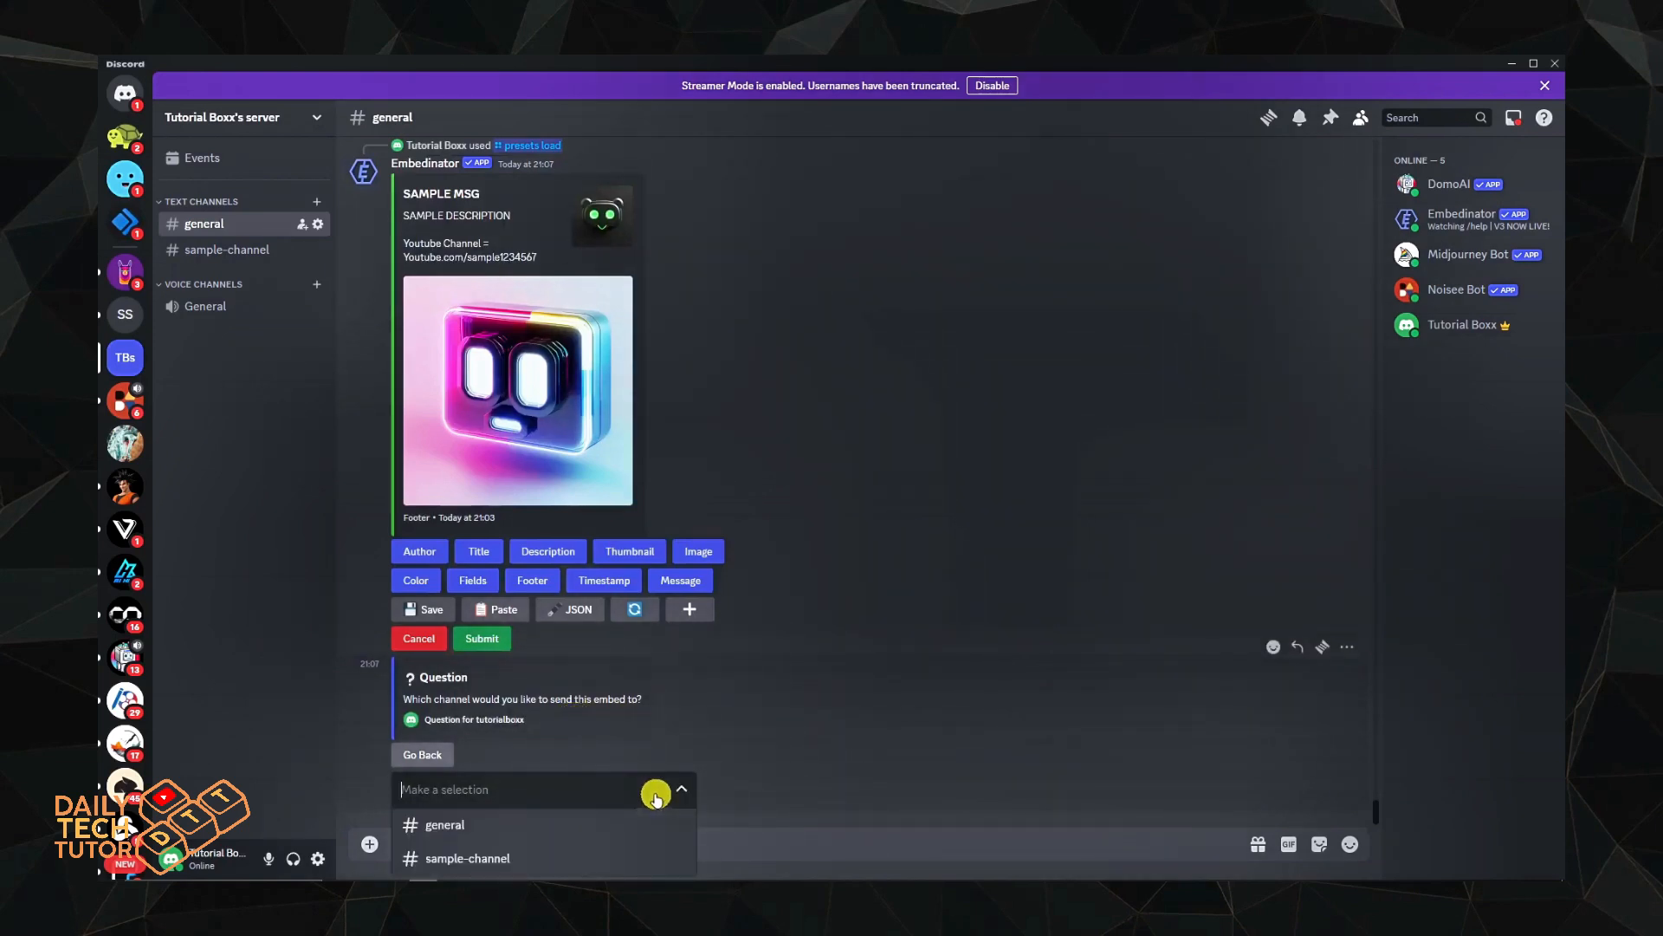
click(520, 860)
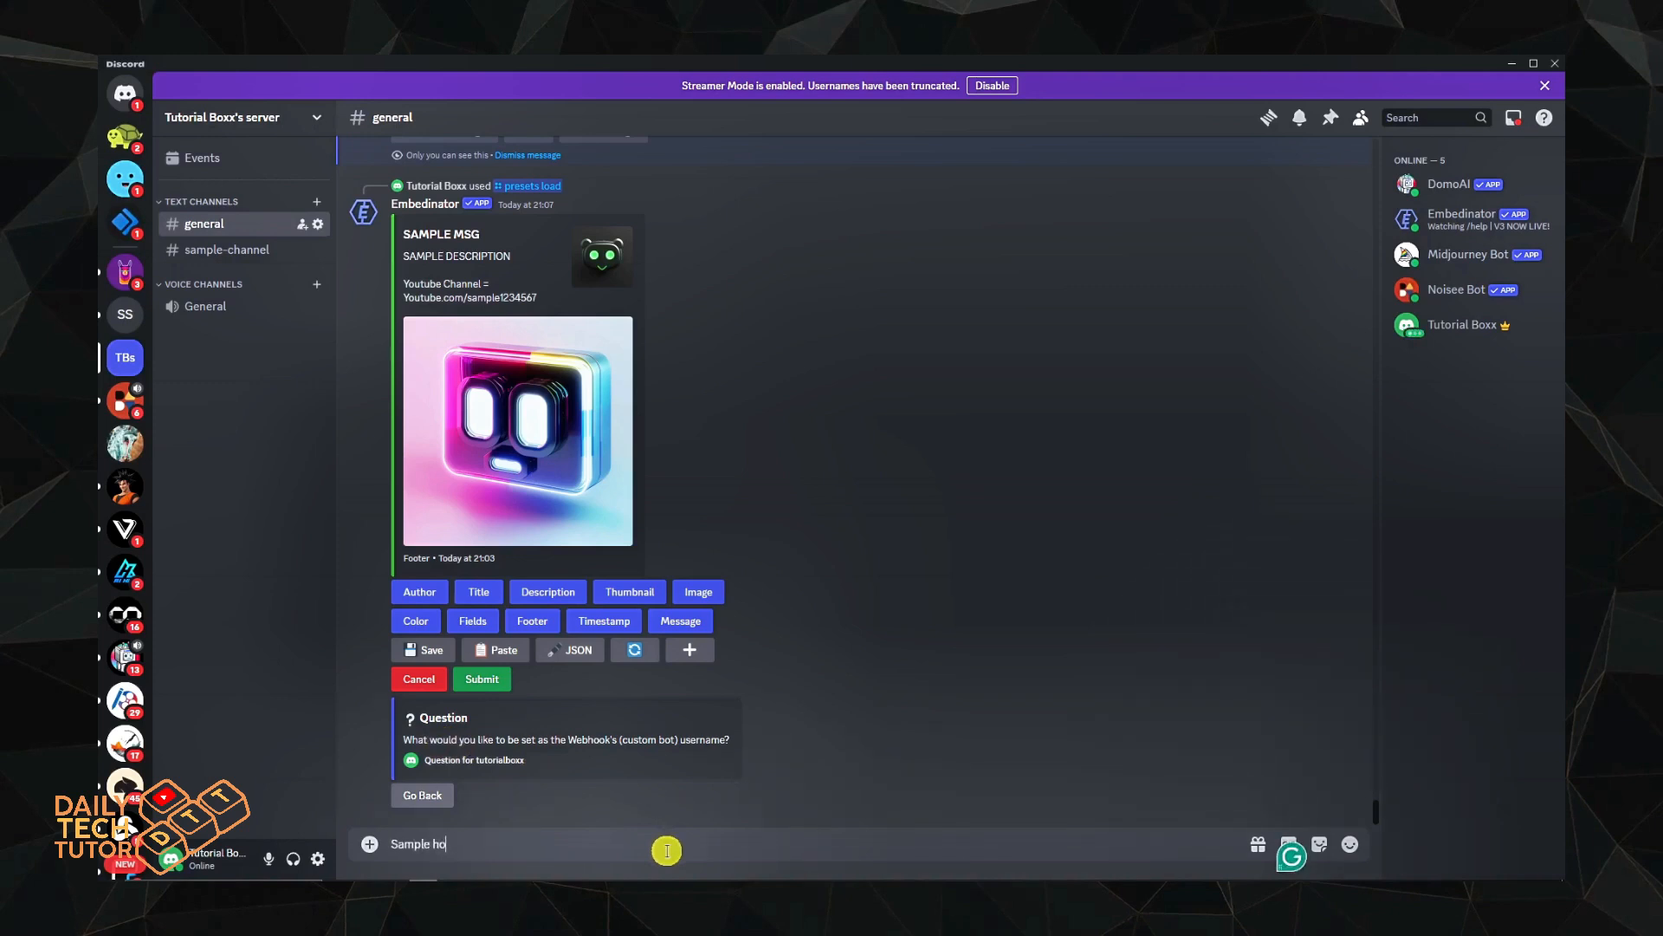
key(Return)
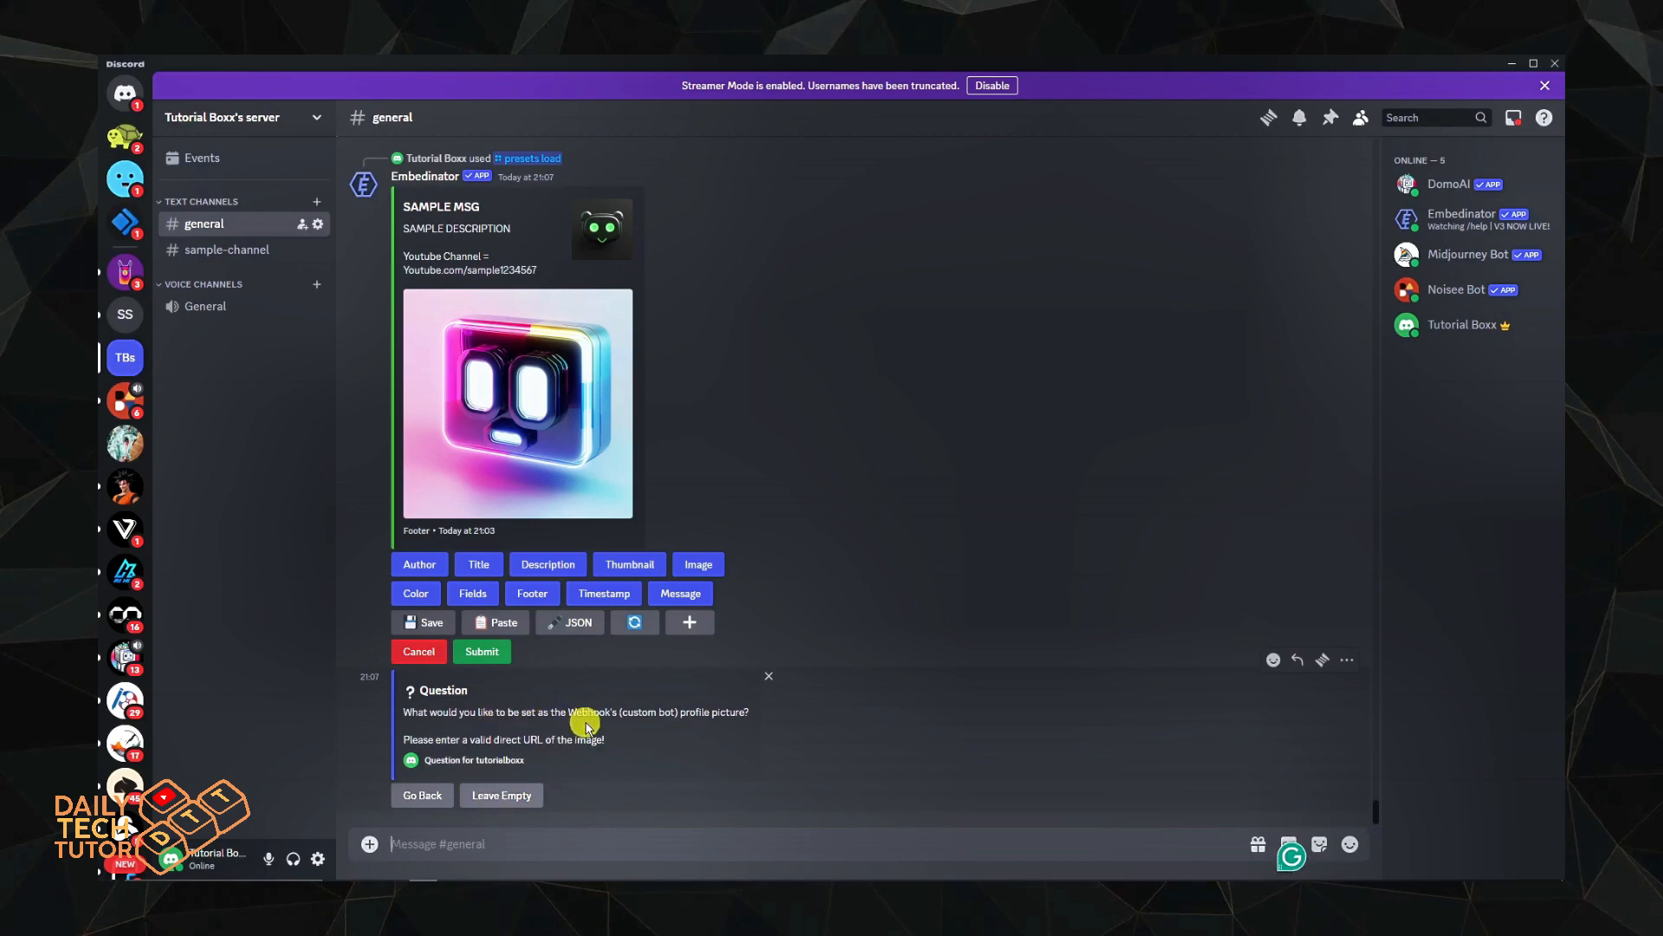
Open the single upscaled Wonder Woman forest image from the general channel in the browser and copy its full URL
scroll(635, 732, up, 15)
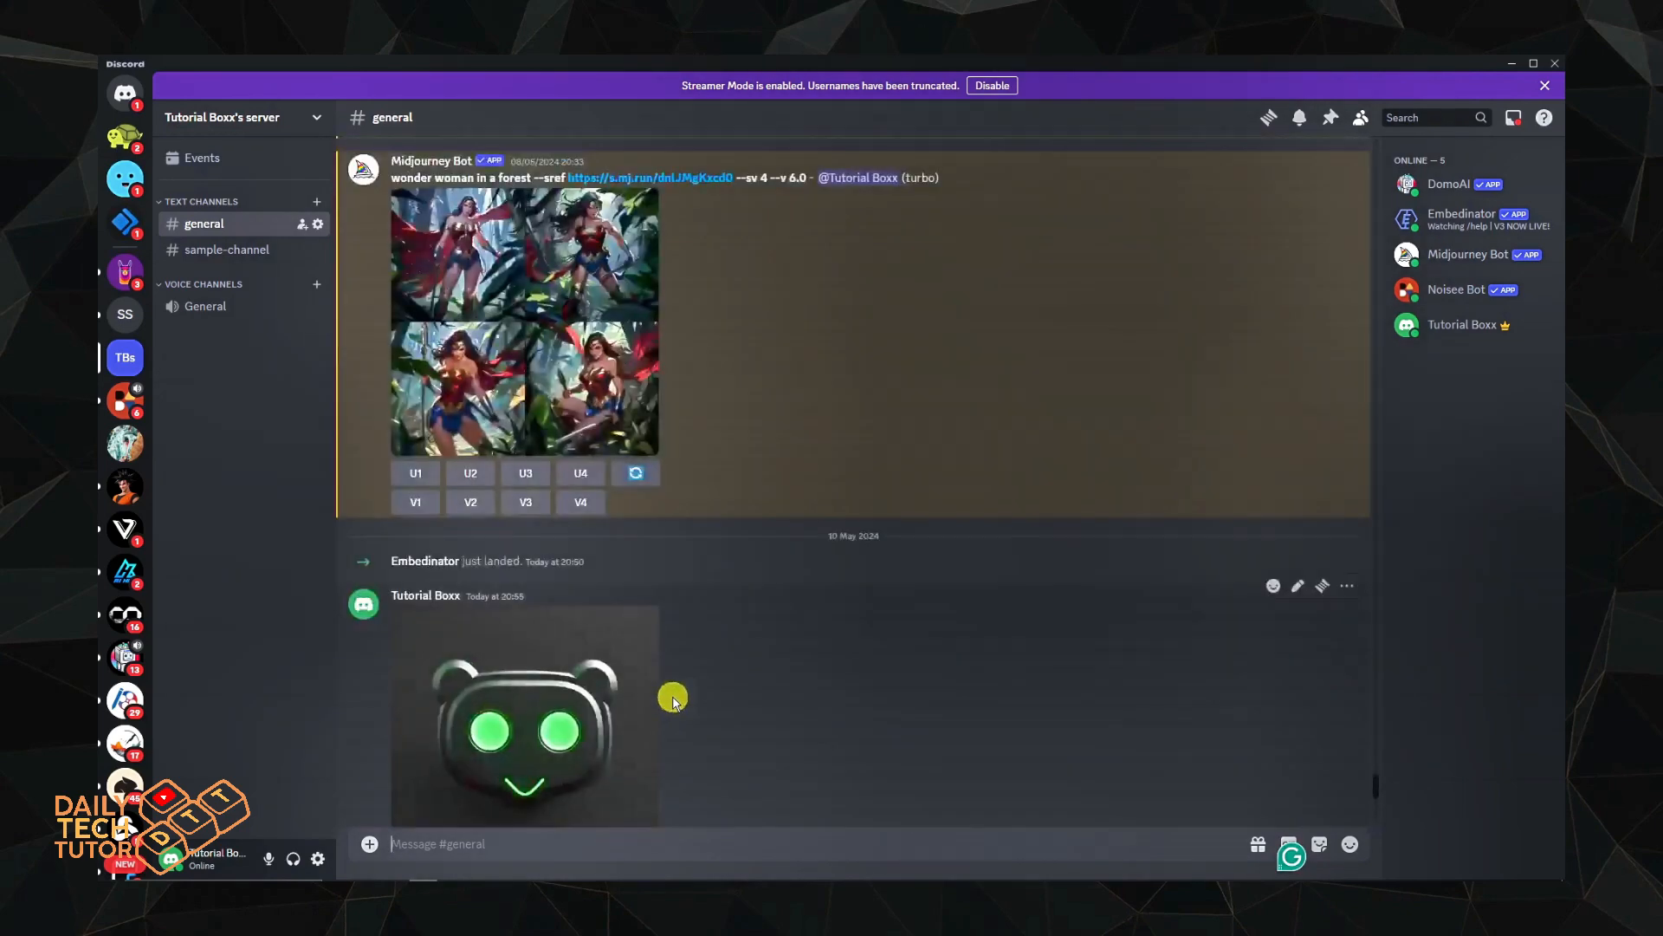
scroll(680, 697, down, 5)
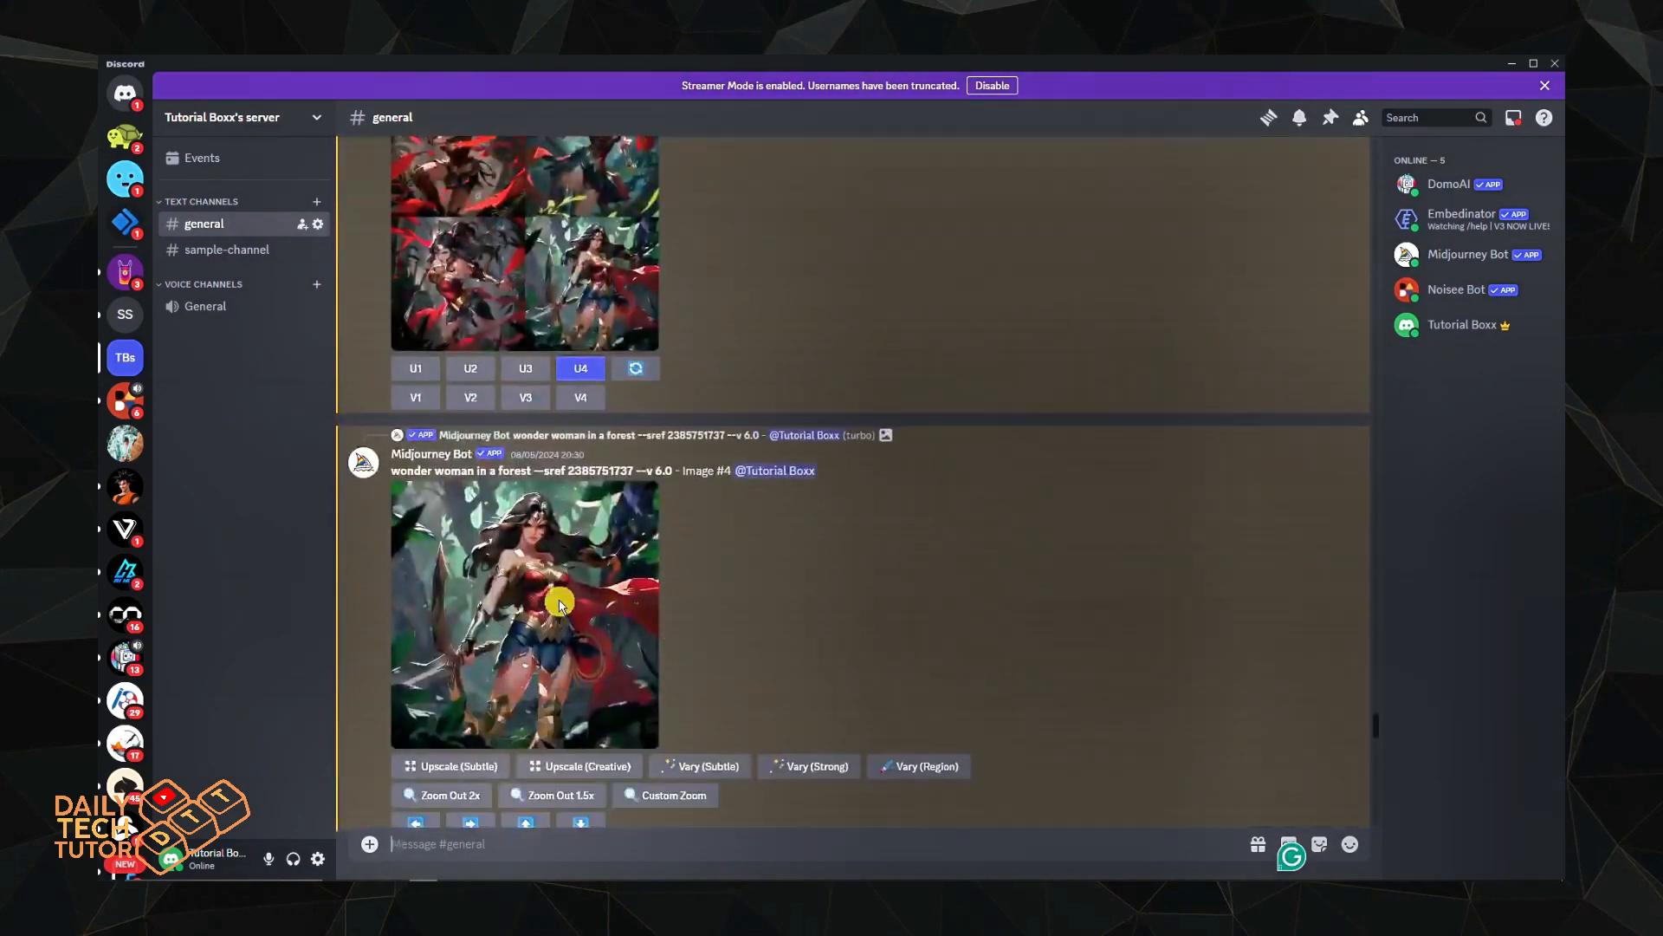
right_click(517, 598)
click(517, 598)
click(517, 597)
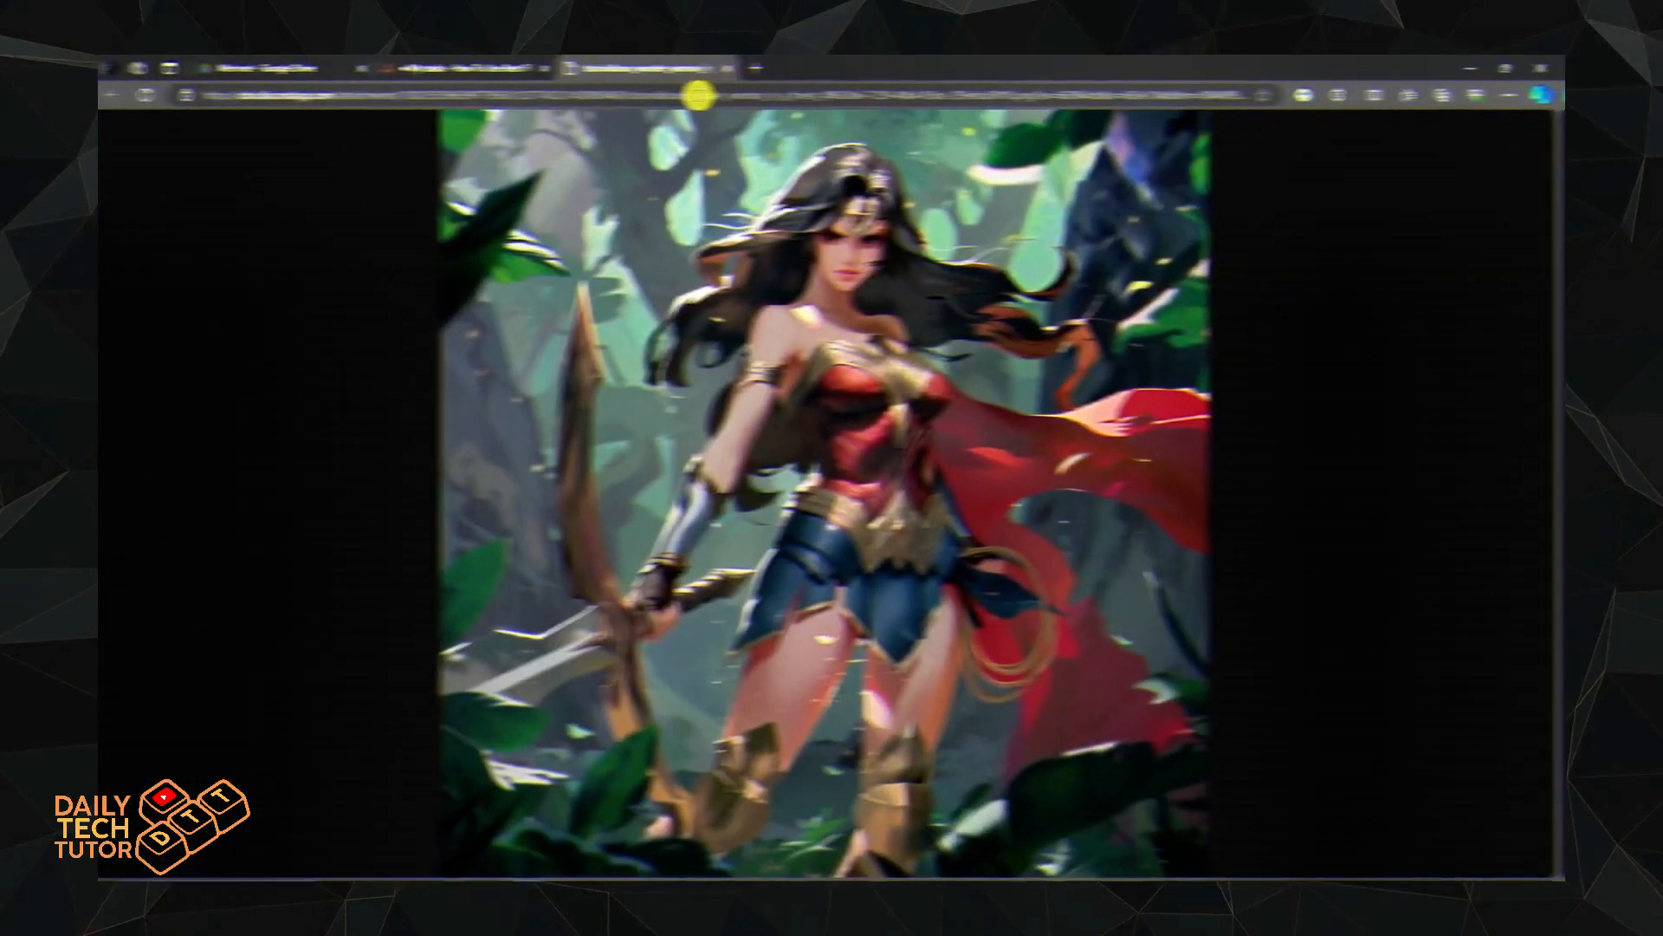
click(702, 94)
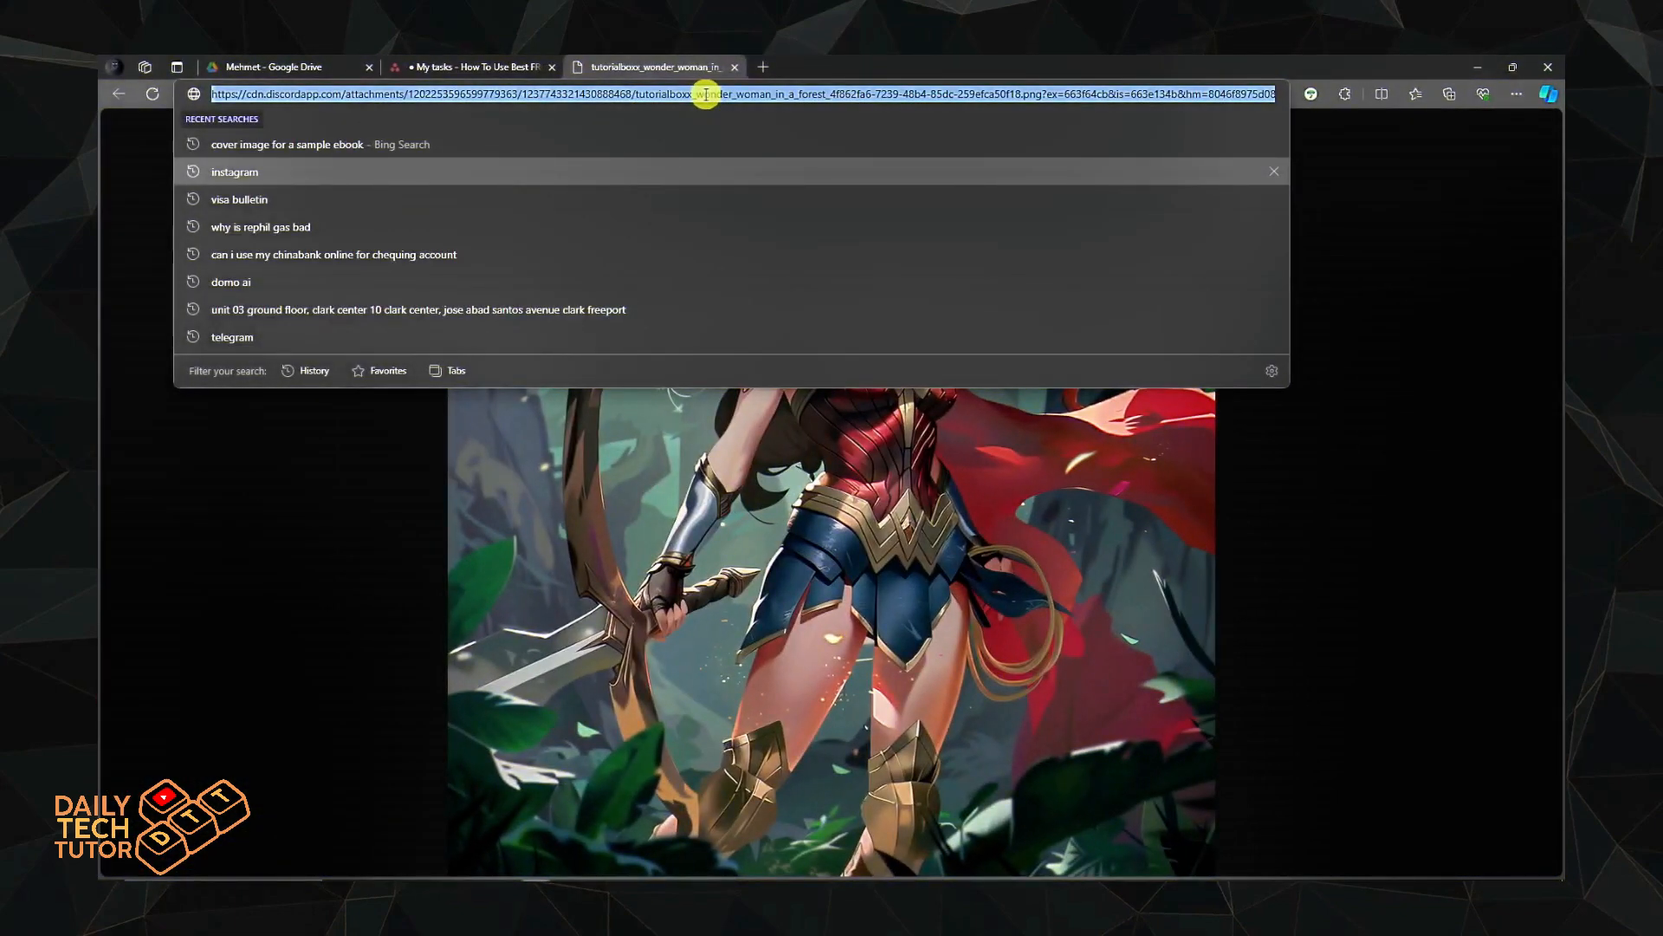
right_click(703, 95)
click(750, 216)
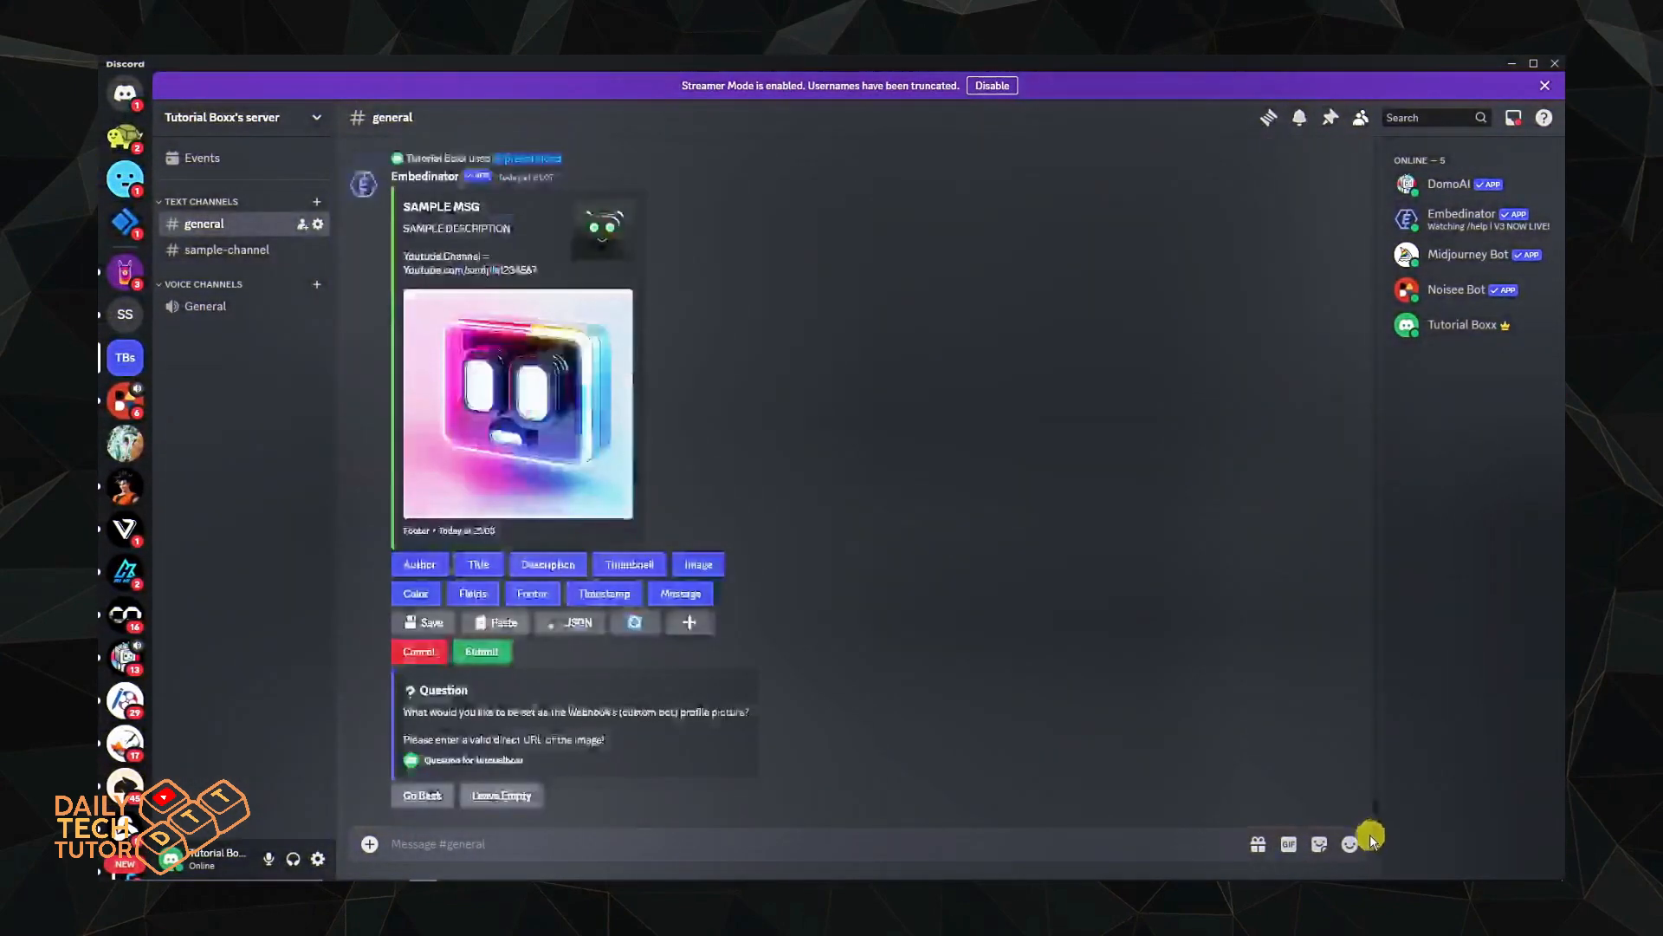
Submit the copied image URL as the webhook's profile picture in Discord and open sample-channel to view the sent embed
click(637, 850)
key(ctrl+v)
key(Return)
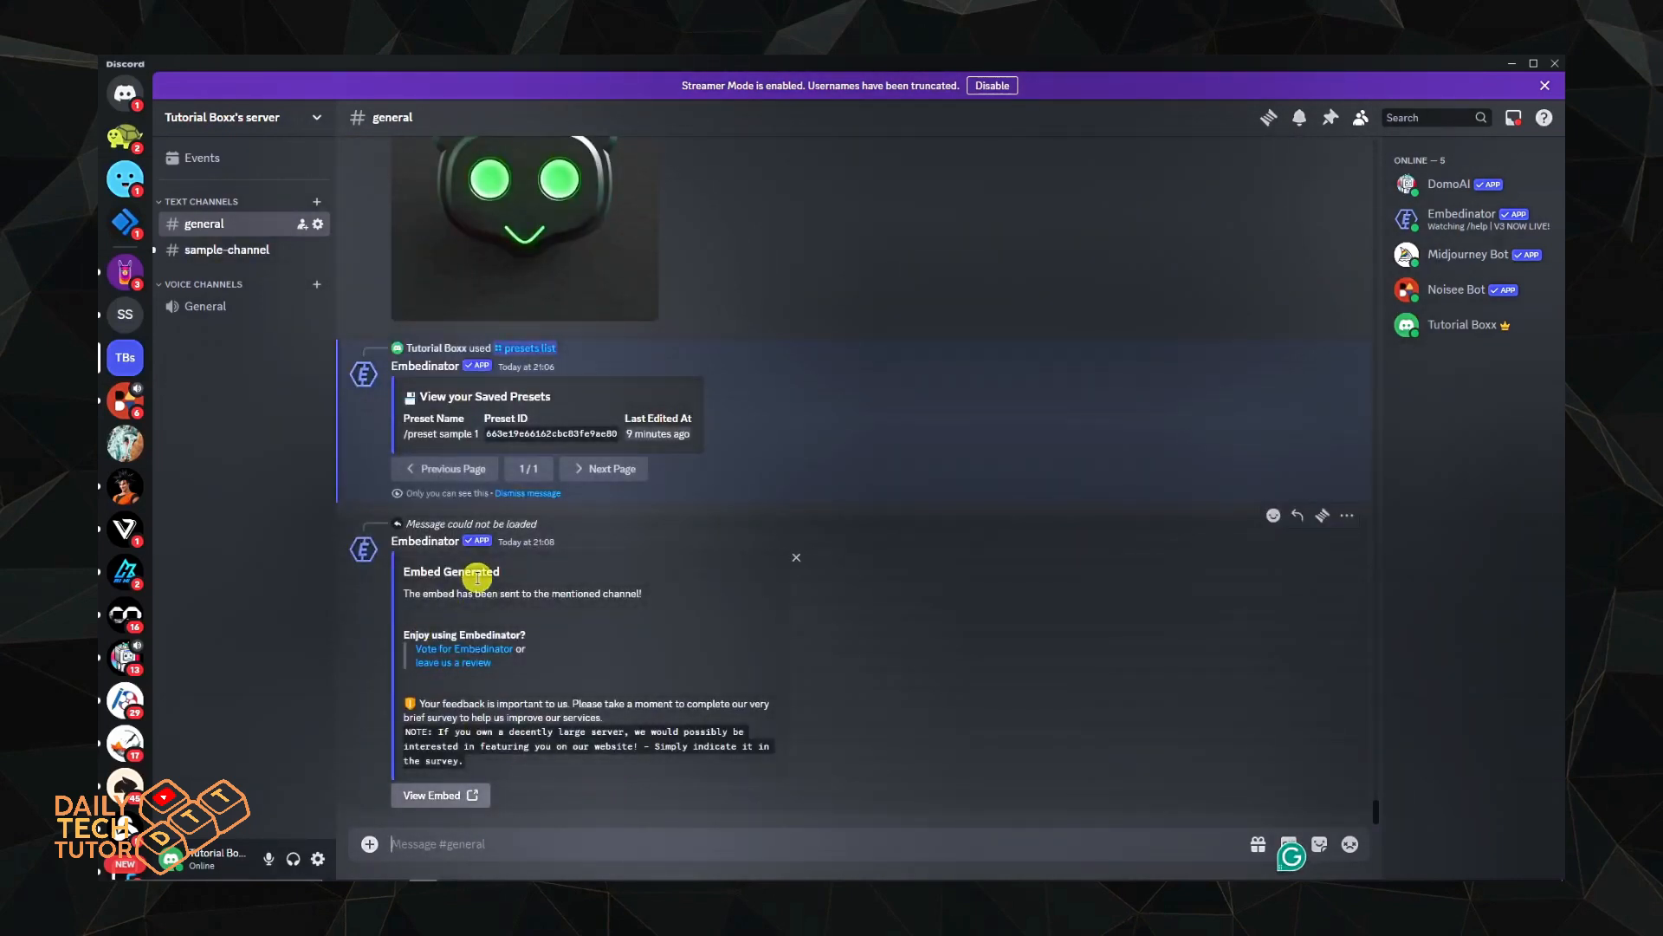
click(268, 256)
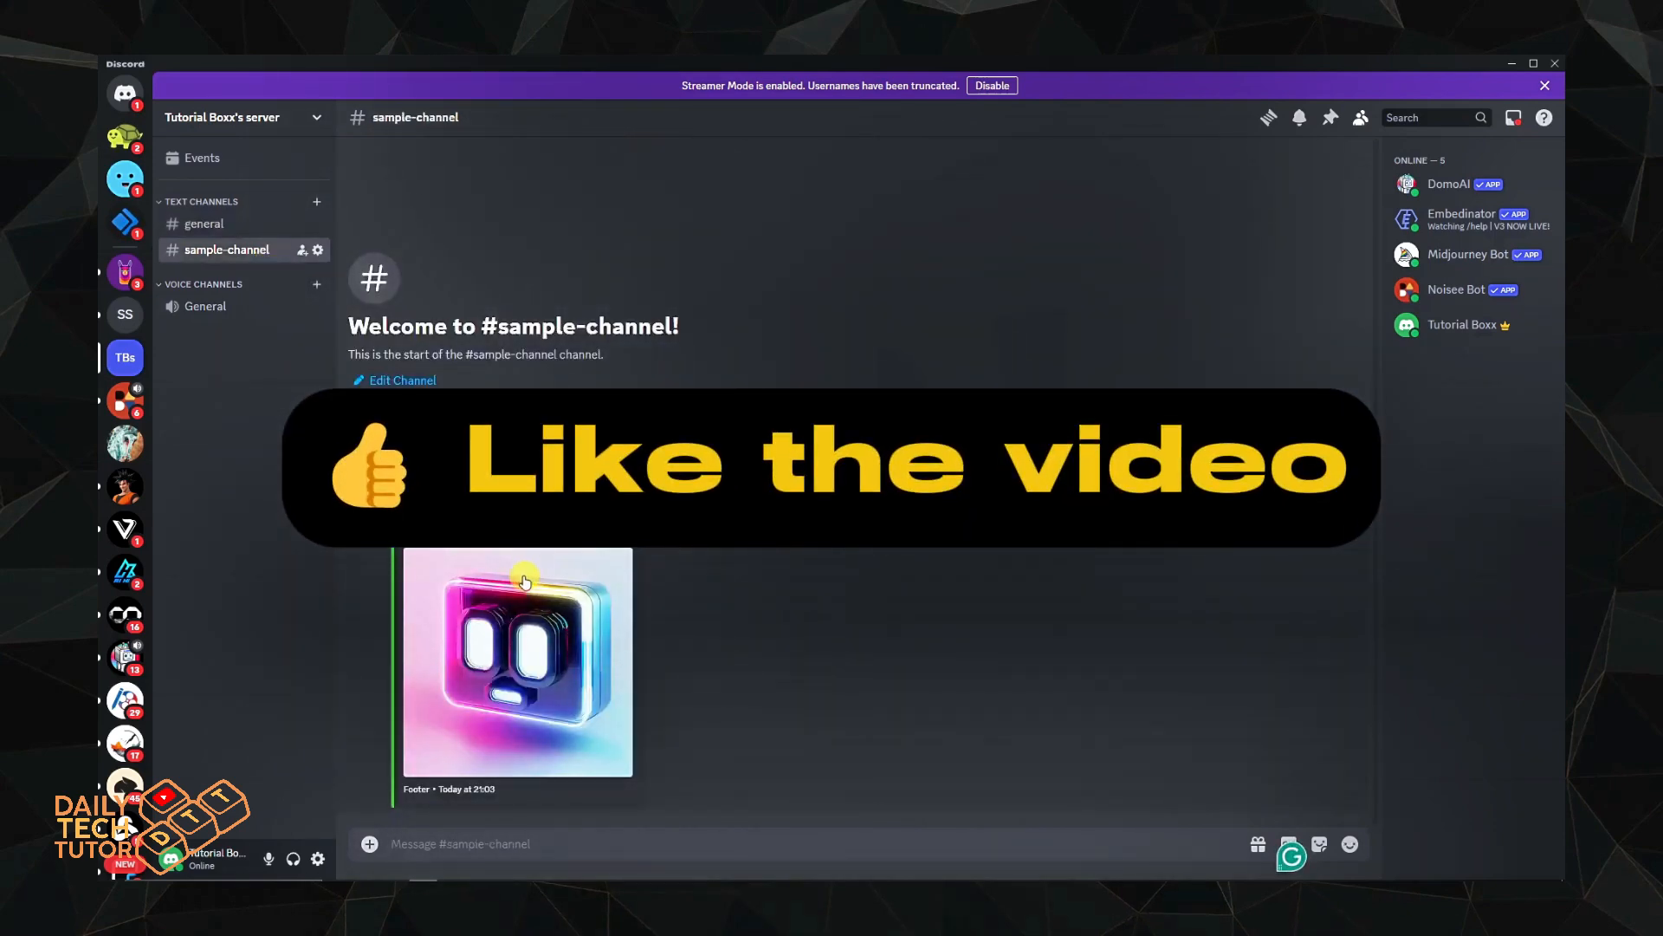